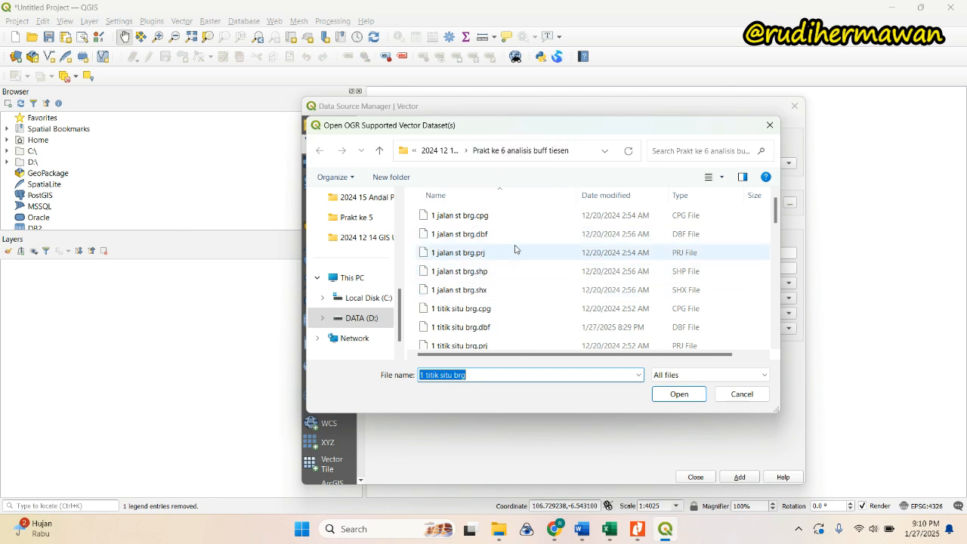
Step: Add the shapefile 2_area.shp from the Prakt ke 6 analisis buff tiesen folder as a vector layer
scroll(515, 255, down, 2)
scroll(515, 254, down, 1)
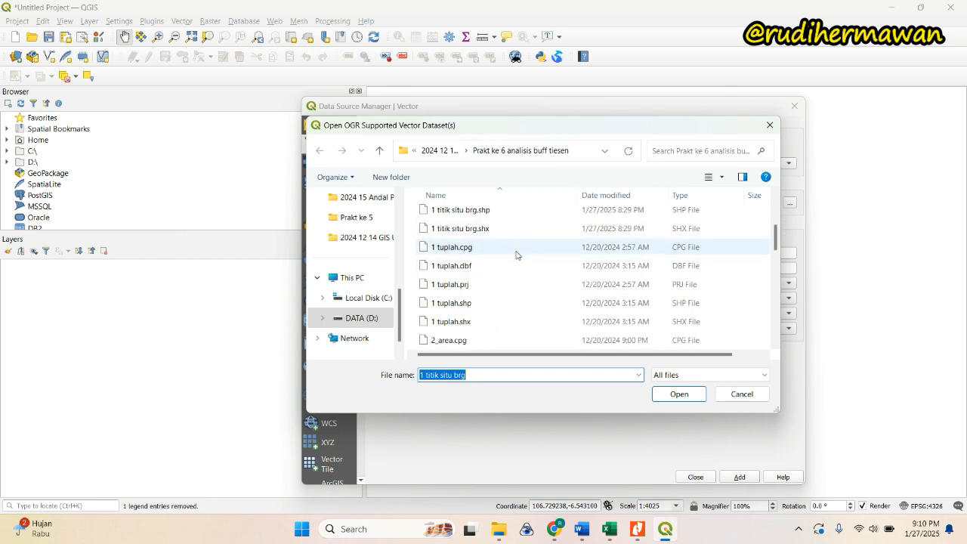
scroll(515, 255, down, 3)
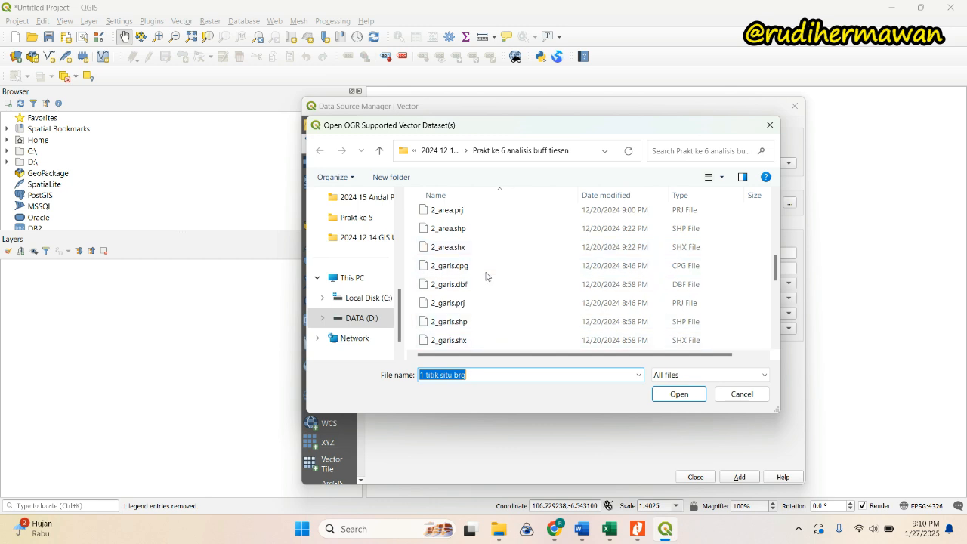
click(489, 230)
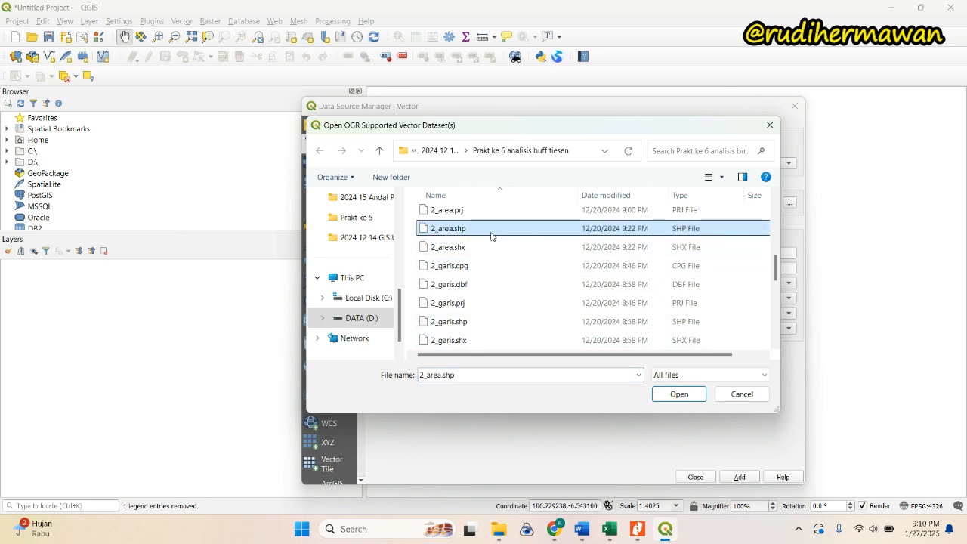
click(674, 394)
click(732, 476)
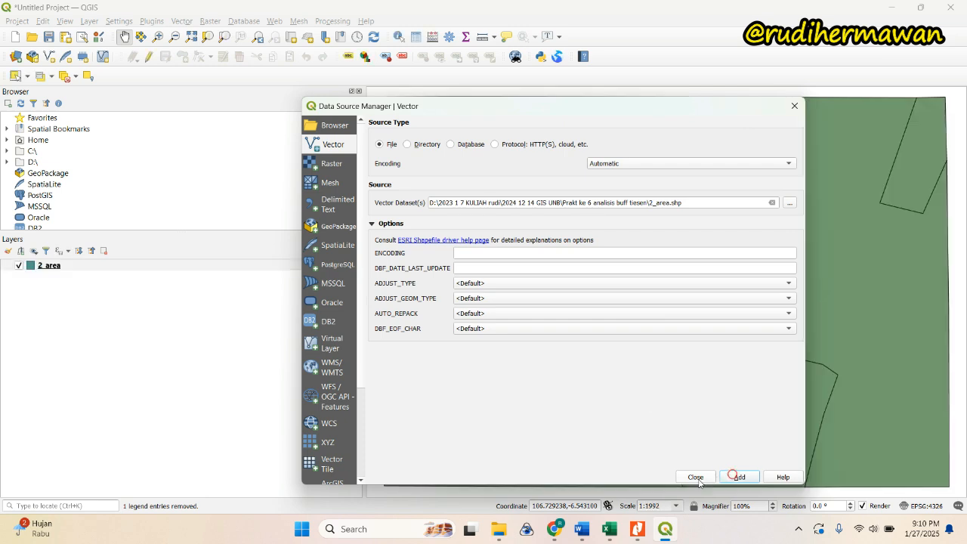
click(695, 477)
scroll(662, 345, down, 2)
scroll(662, 345, up, 2)
scroll(689, 353, down, 1)
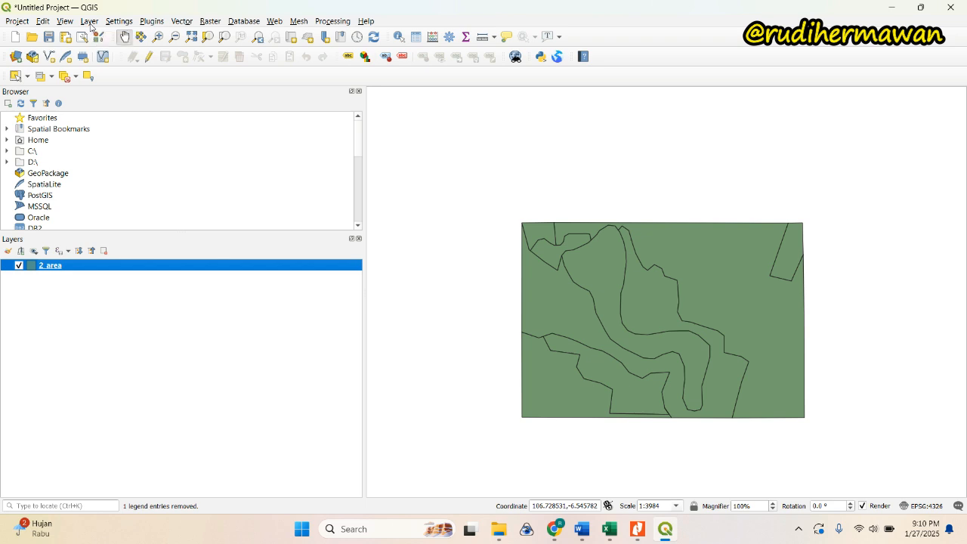
click(89, 21)
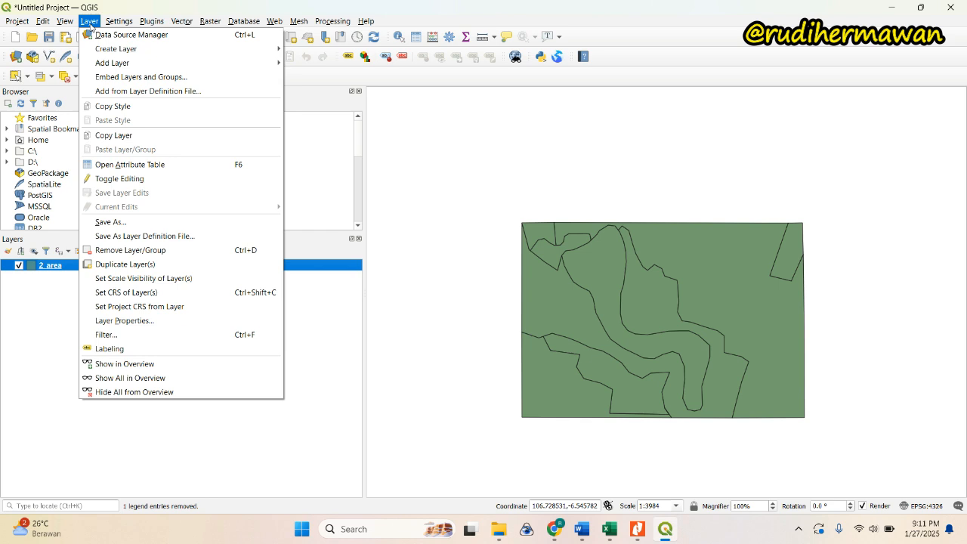
mouse_move(109, 65)
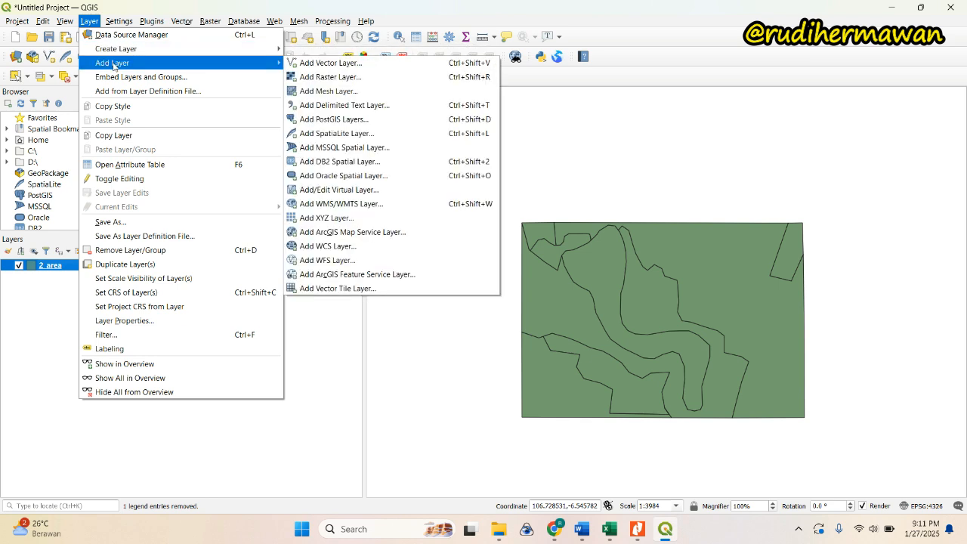
click(324, 63)
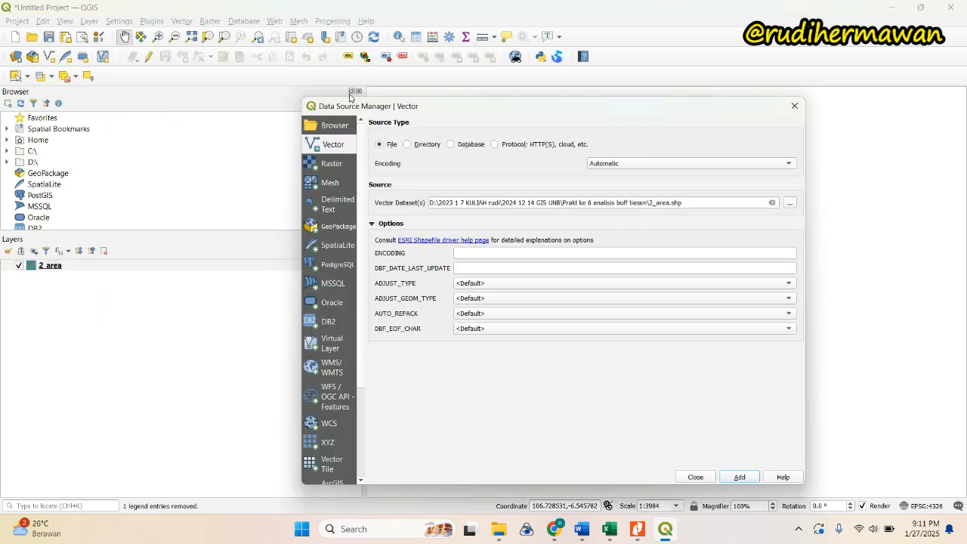
click(789, 206)
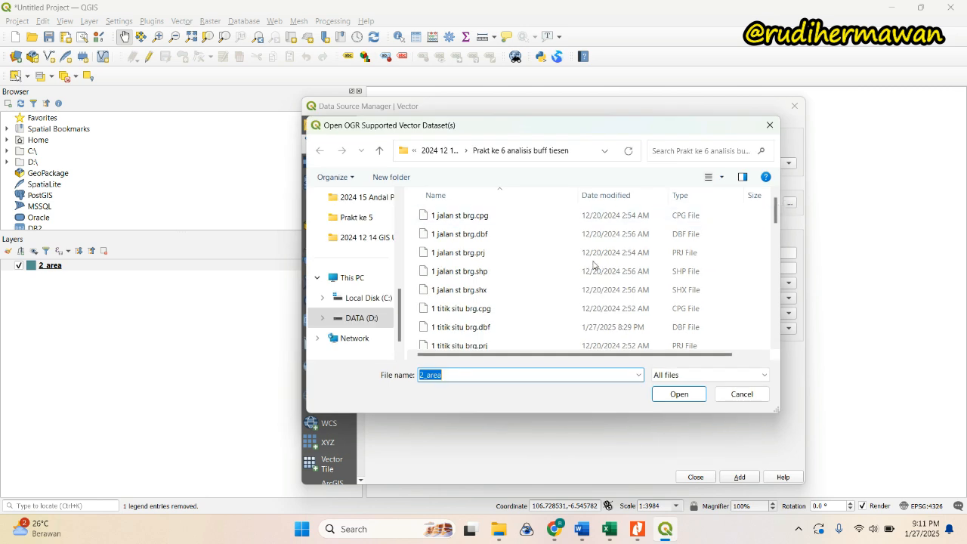
scroll(517, 318, down, 2)
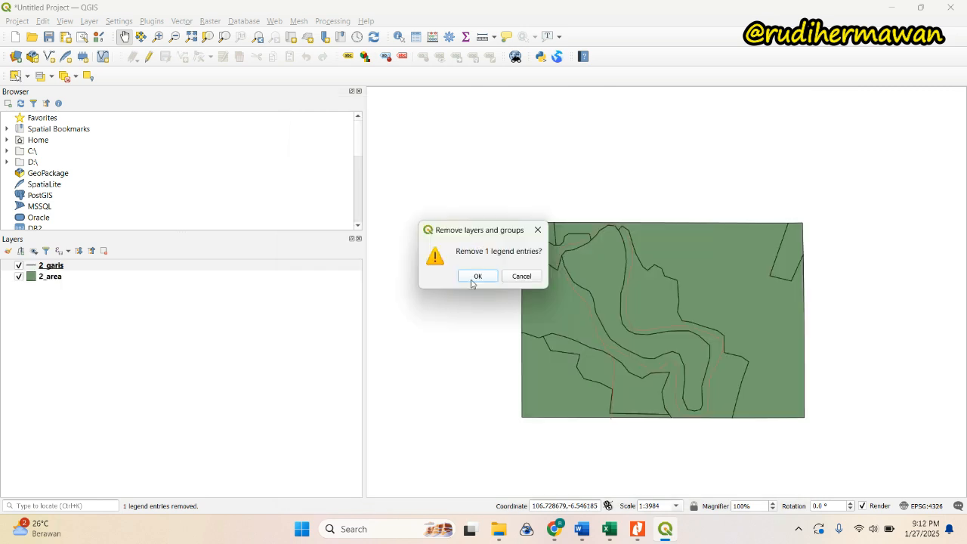
click(476, 277)
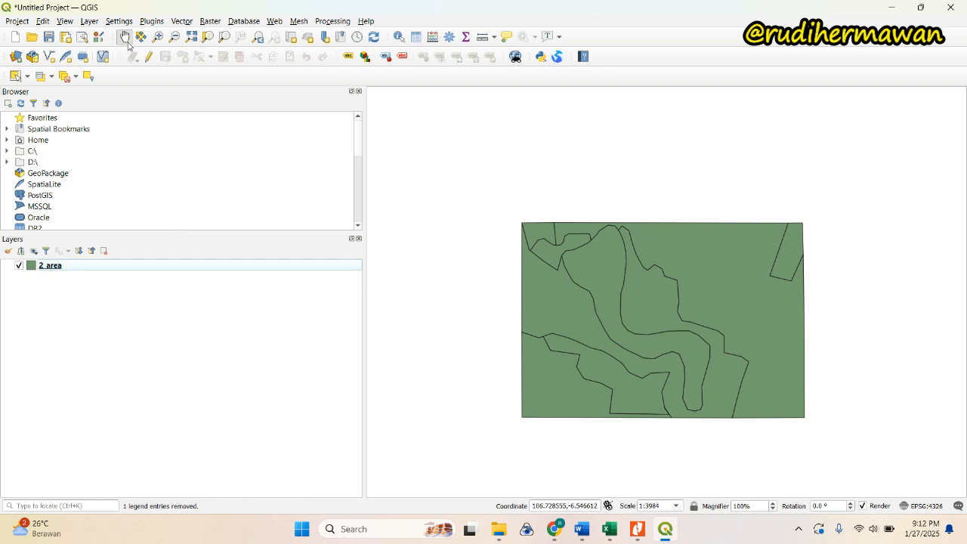
Step: Add the shapefile 2_garis.shp from the same folder as a vector layer
click(92, 21)
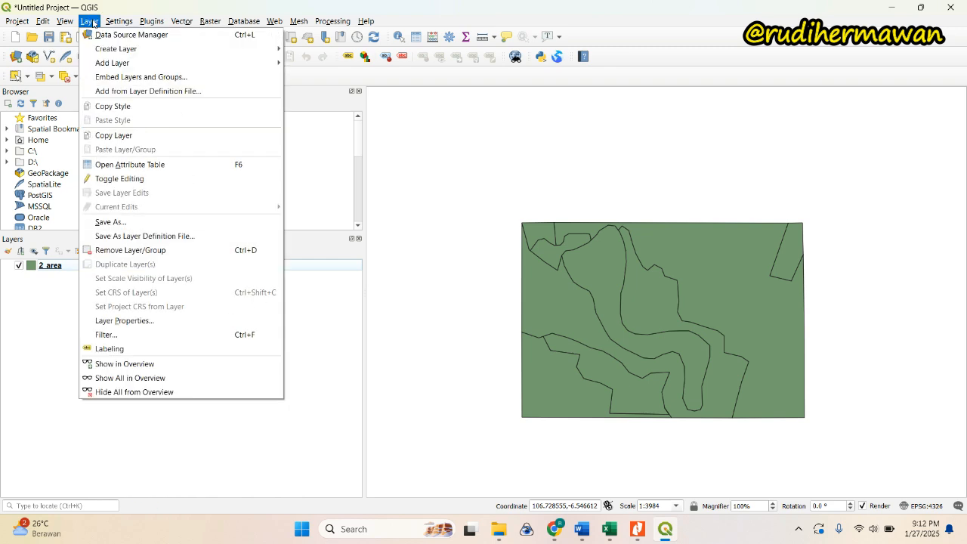
mouse_move(135, 54)
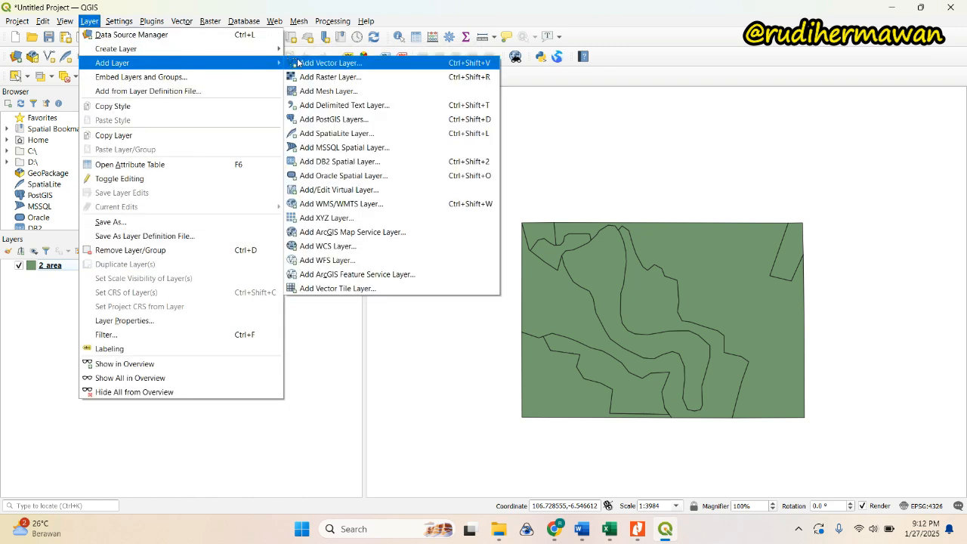
click(311, 63)
click(789, 203)
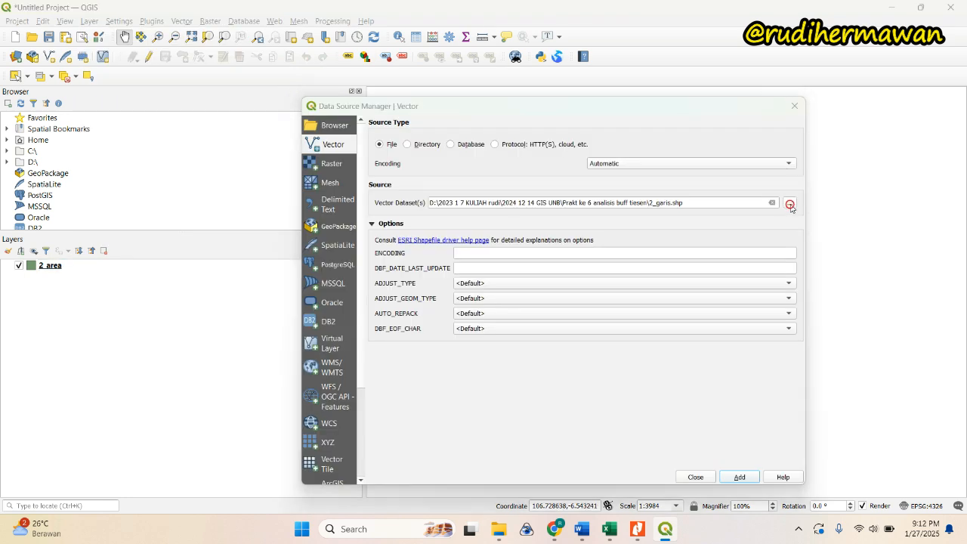
scroll(521, 284, down, 4)
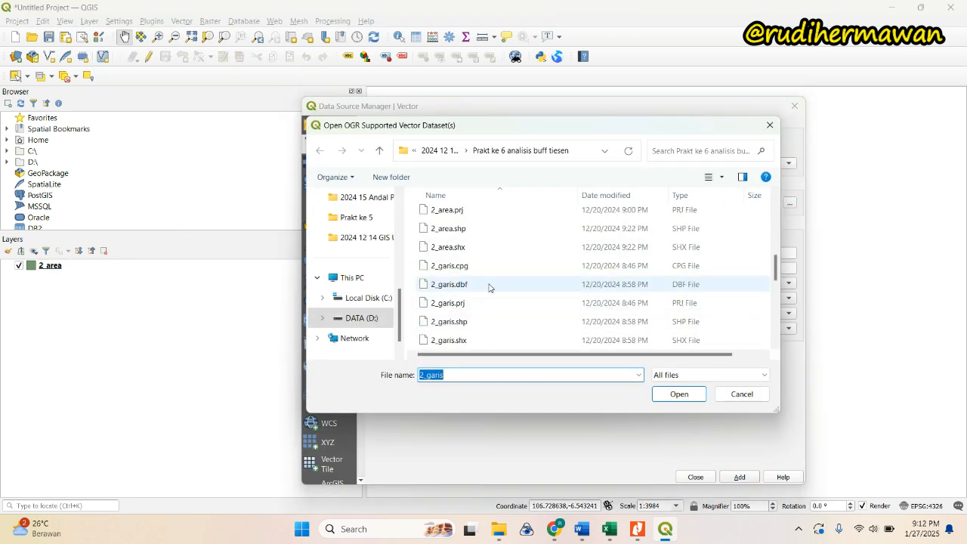
click(492, 324)
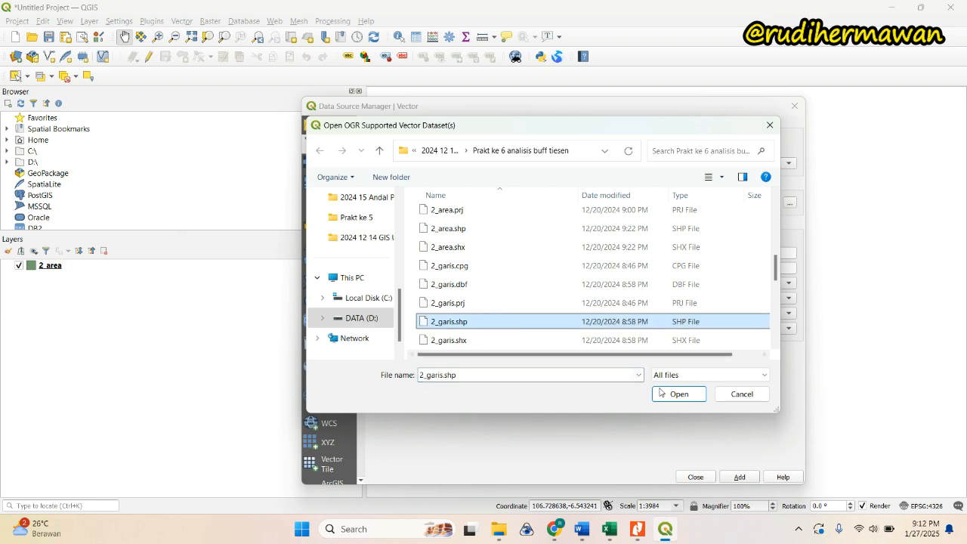
click(662, 392)
click(738, 478)
click(695, 478)
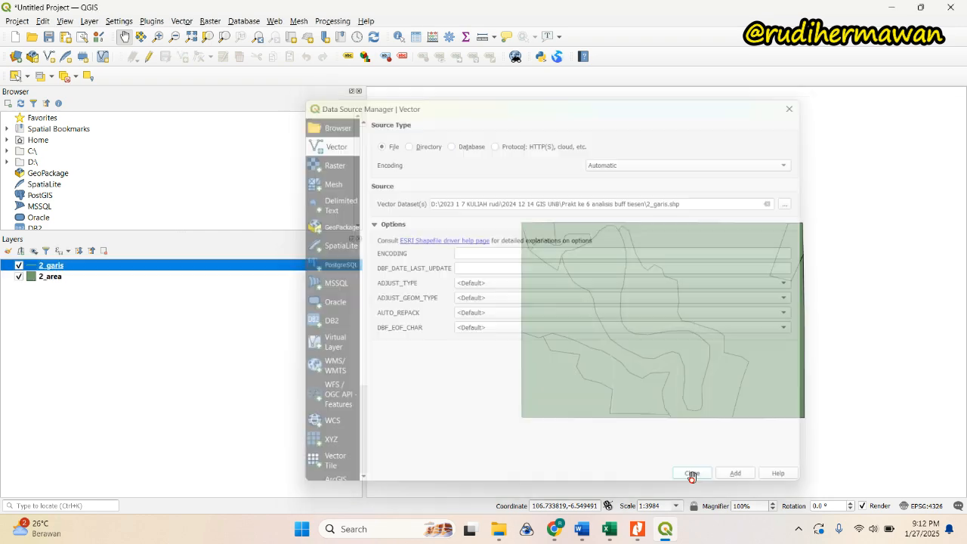
Step: Change the line colour of the 2_garis layer's simple line symbol to the crimson shade #b61e63
double_click(38, 266)
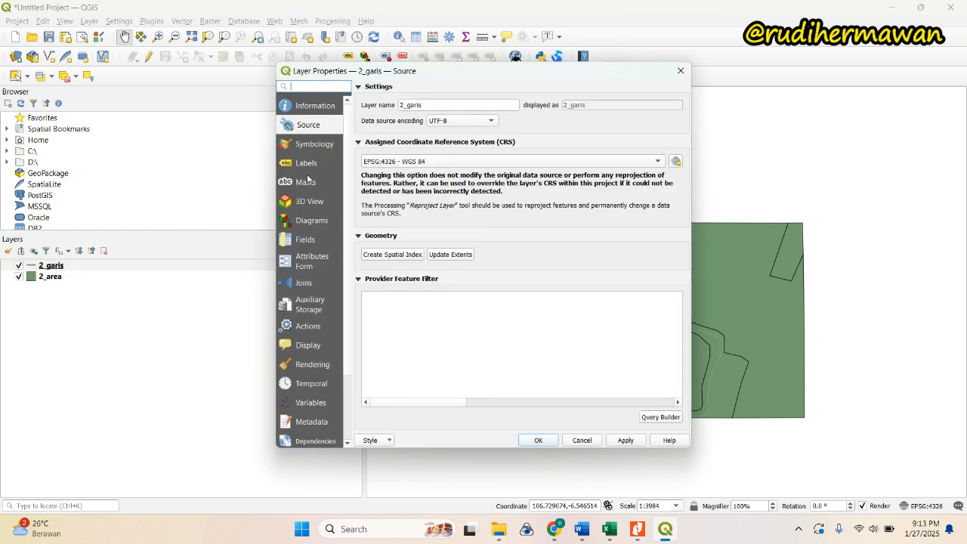
click(313, 144)
click(487, 117)
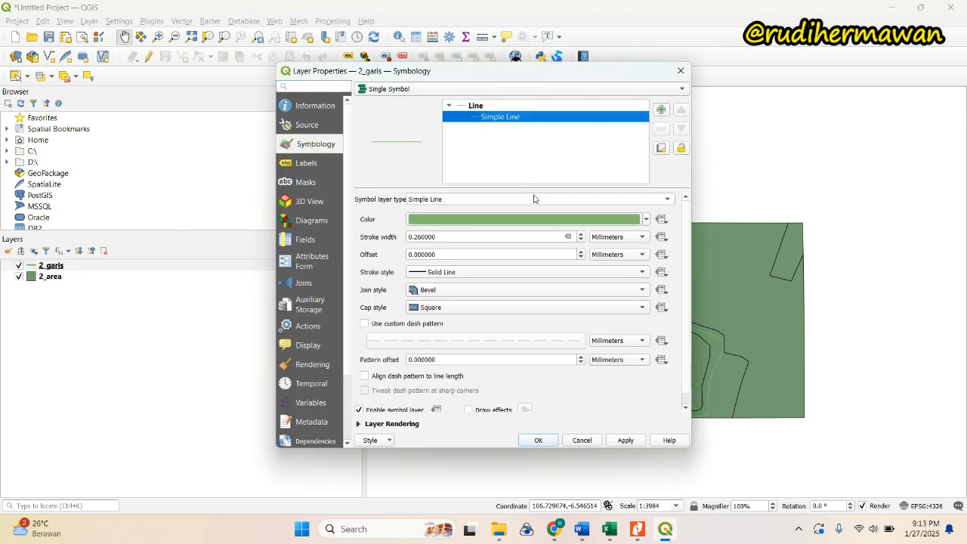
click(533, 220)
click(407, 199)
click(414, 176)
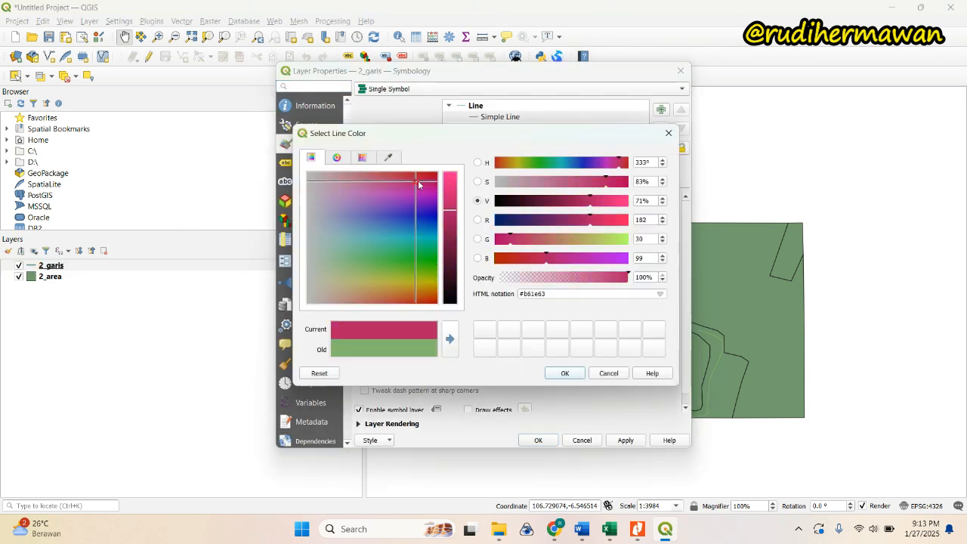
click(562, 373)
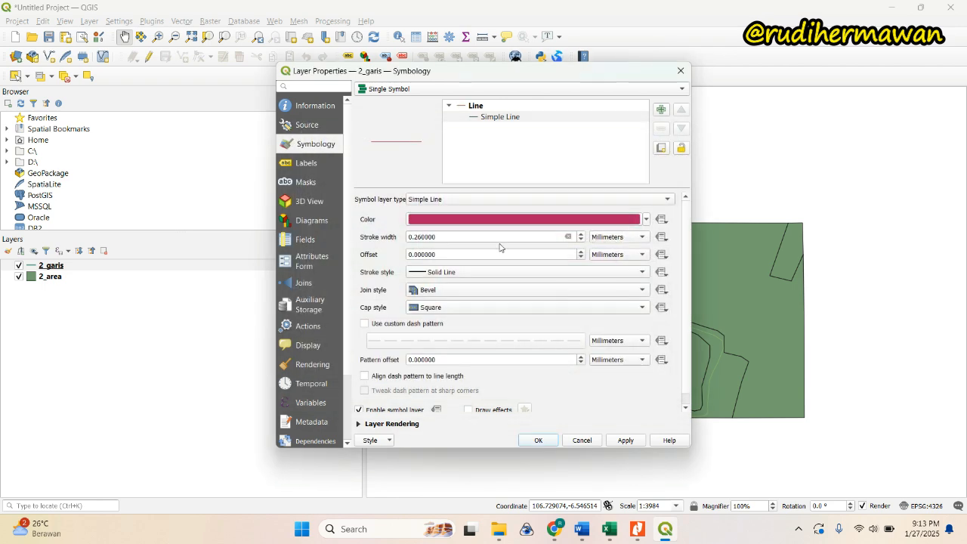
Step: Set the 2_garis line's stroke width to 0.86 millimetres and apply the symbology
click(580, 234)
click(580, 234)
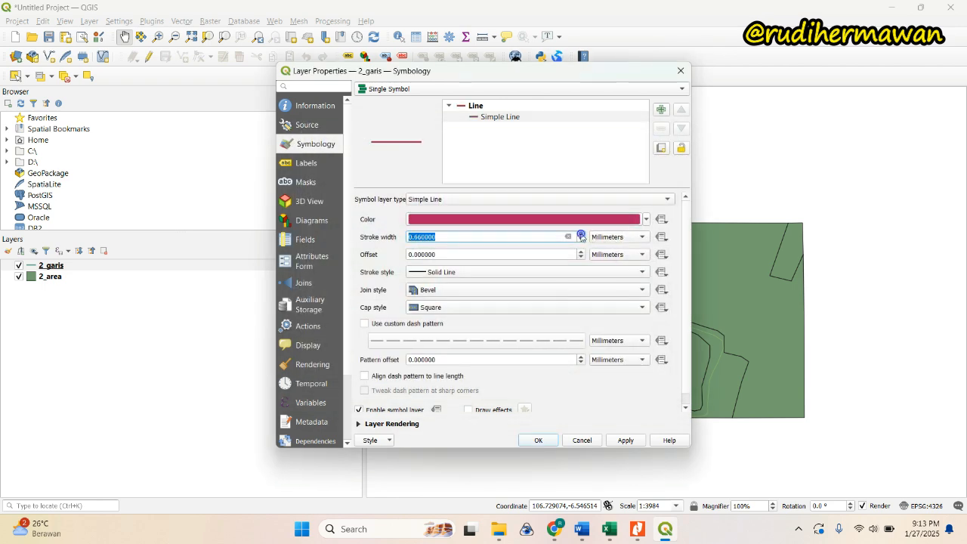
click(580, 234)
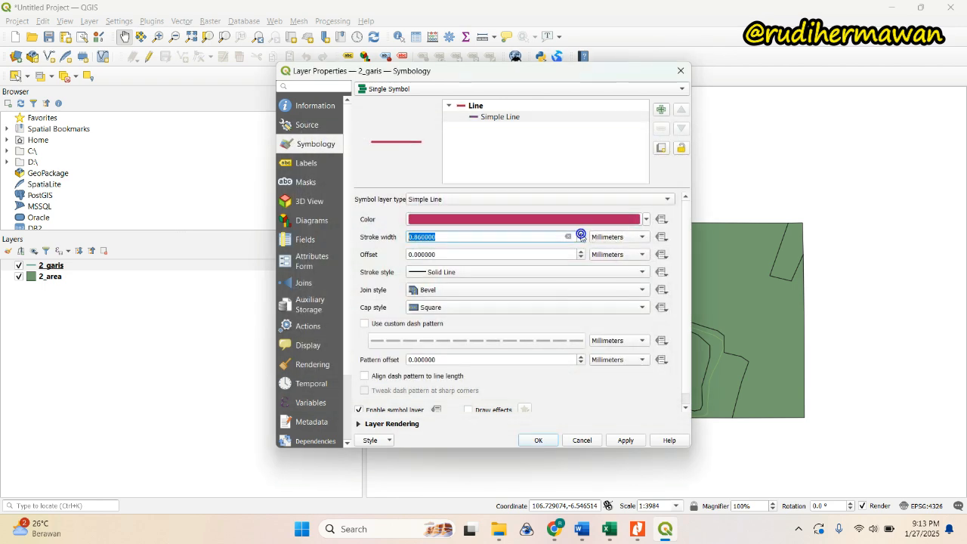
click(614, 440)
click(534, 439)
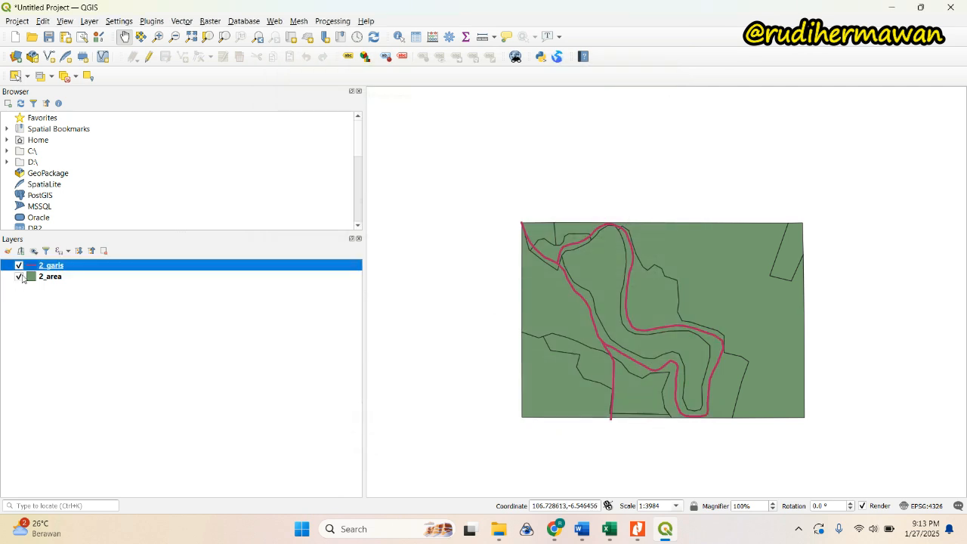
Step: Hide the 2_area layer, leaving only the 2_garis lines displayed on the map
click(19, 276)
click(20, 276)
click(19, 277)
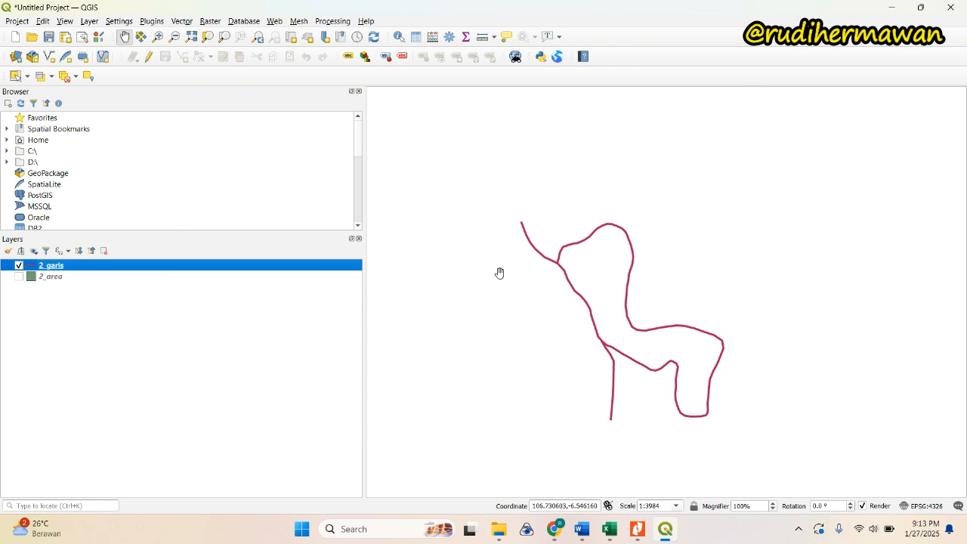
Step: Inspect the junction of the 2_garis lines and the adjoining segments at close range, and return to the layer's full extent
scroll(574, 257, up, 5)
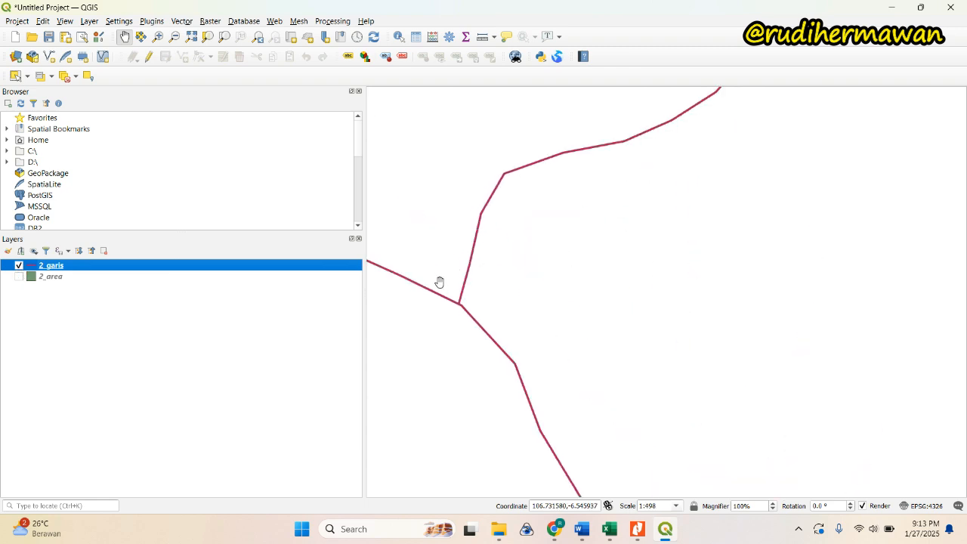
scroll(438, 280, up, 1)
scroll(476, 328, up, 3)
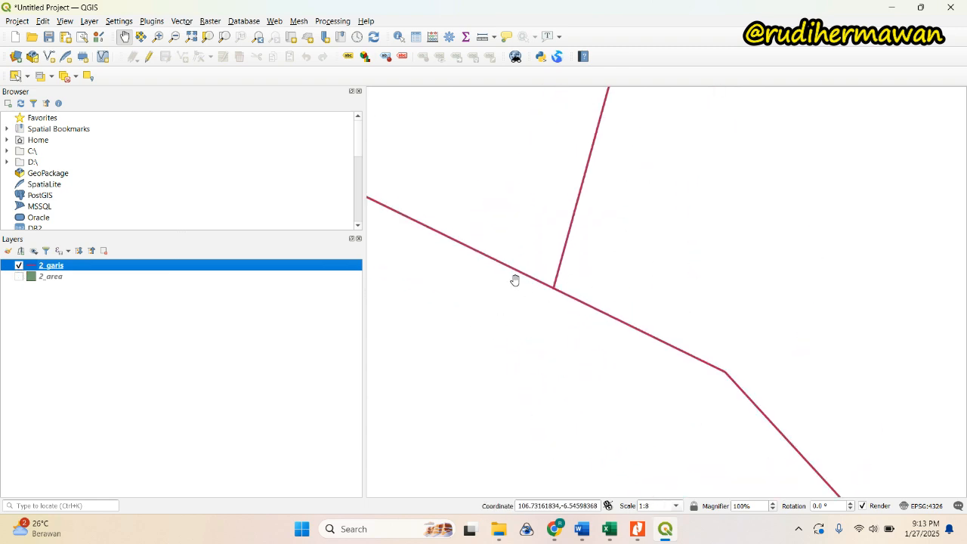
scroll(514, 276, up, 1)
scroll(608, 299, up, 3)
scroll(459, 284, down, 4)
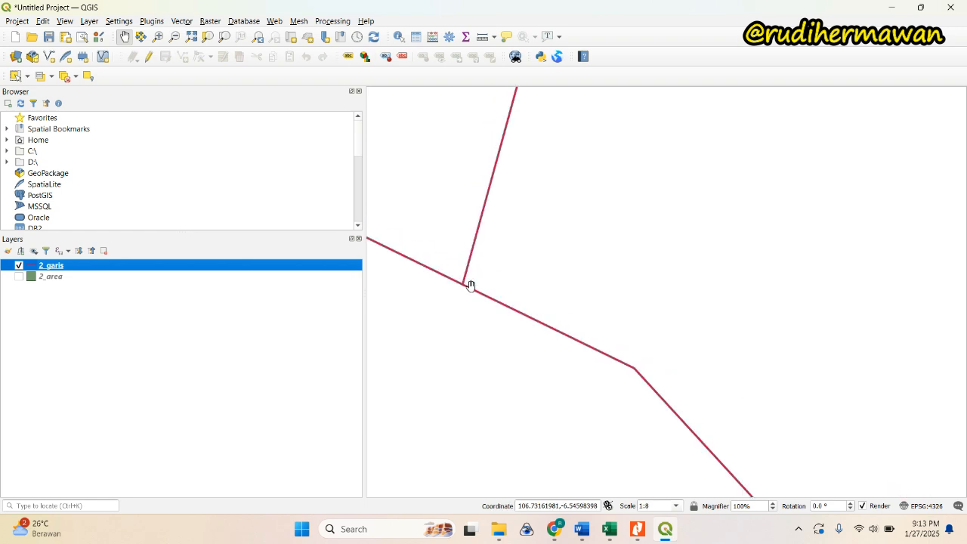
scroll(470, 286, down, 3)
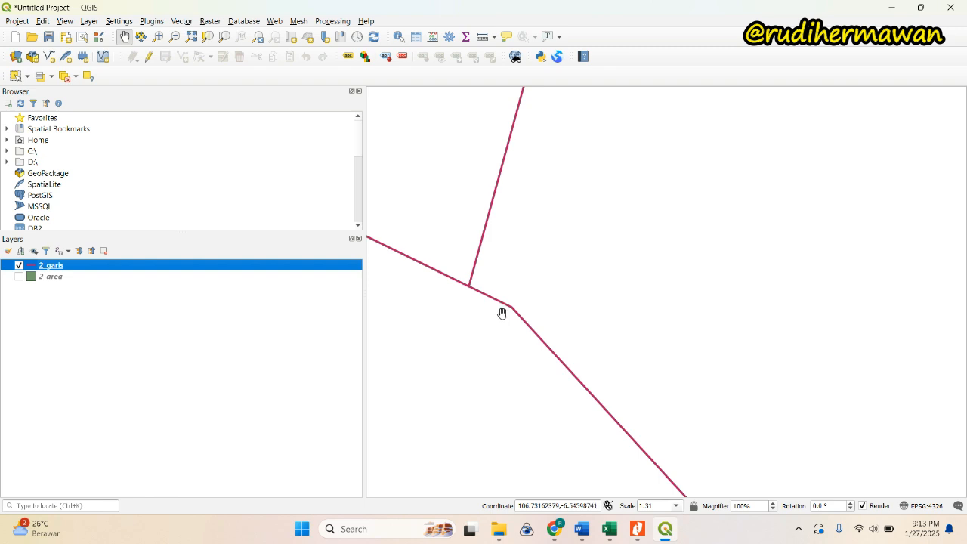
scroll(503, 307, down, 1)
scroll(504, 309, down, 4)
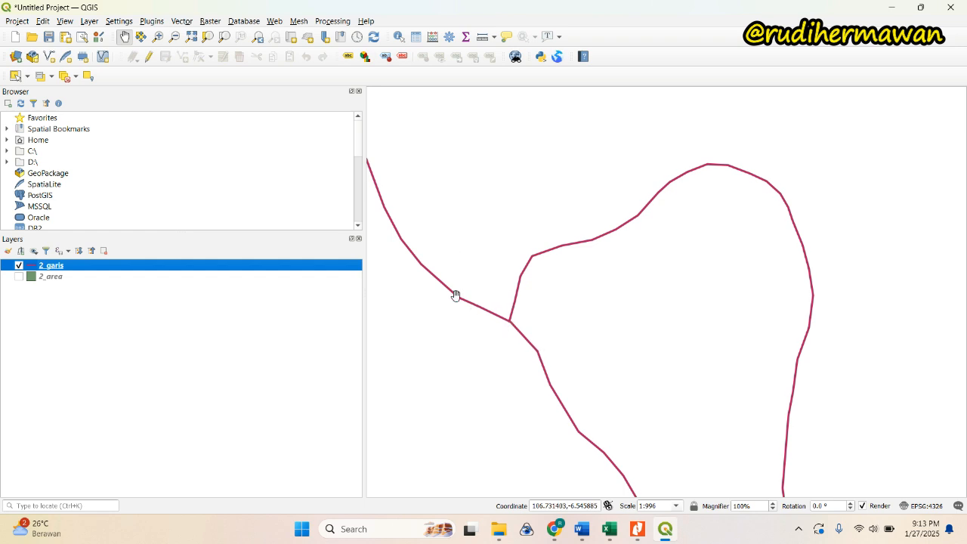
scroll(453, 291, up, 4)
scroll(456, 395, up, 1)
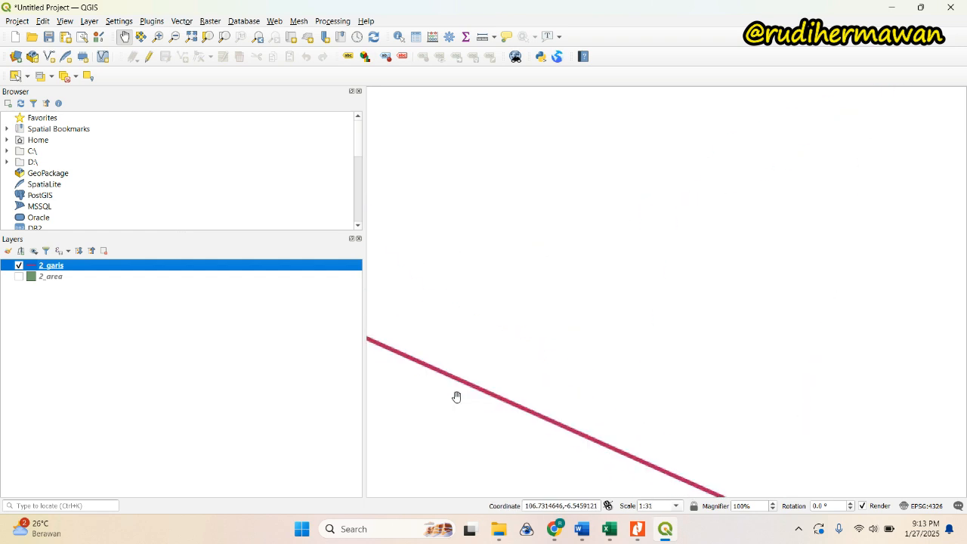
drag(492, 390, 518, 325)
scroll(519, 327, down, 5)
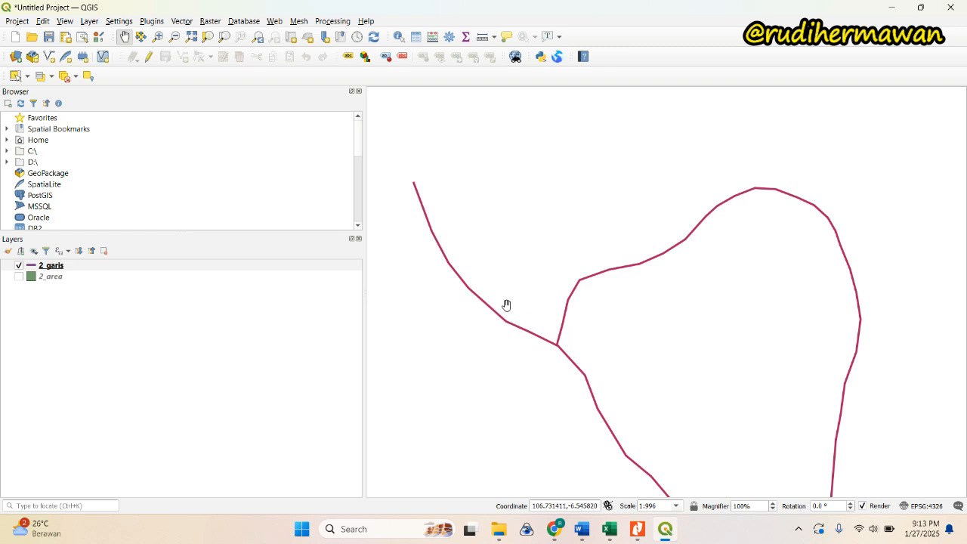
scroll(506, 305, down, 1)
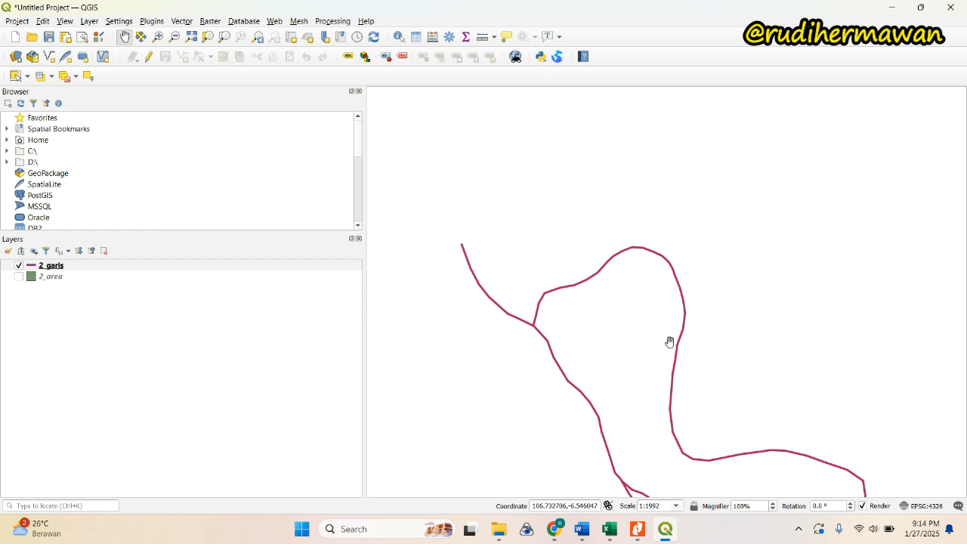
drag(658, 339, 628, 226)
right_click(122, 267)
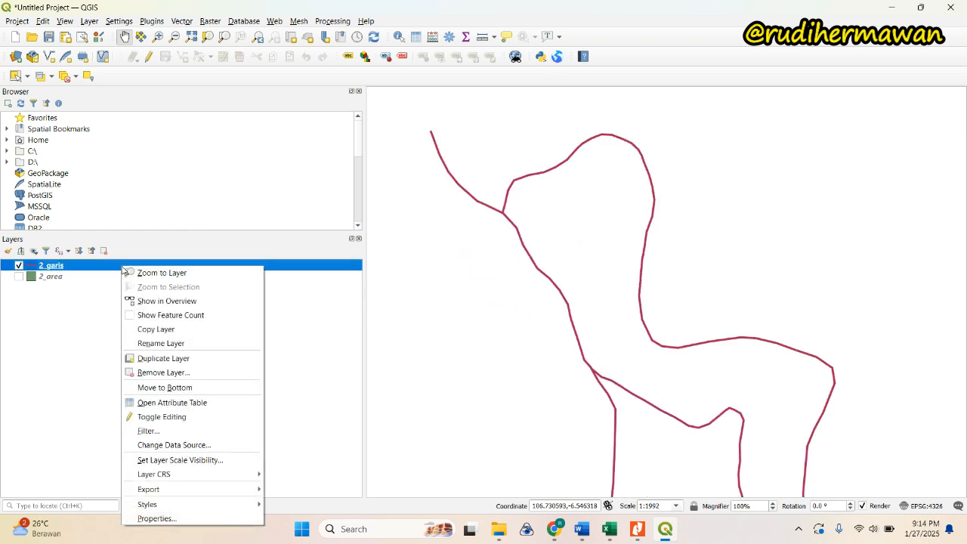
click(176, 273)
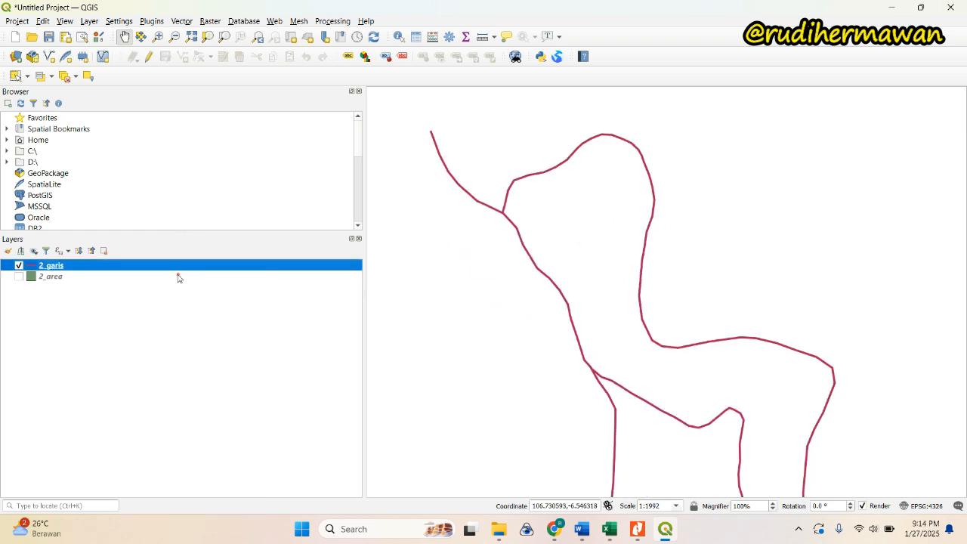
Step: Check the distance unit offered by the Buffer tool for the 2_garis layer, and close the tool without running it
click(182, 21)
mouse_move(276, 35)
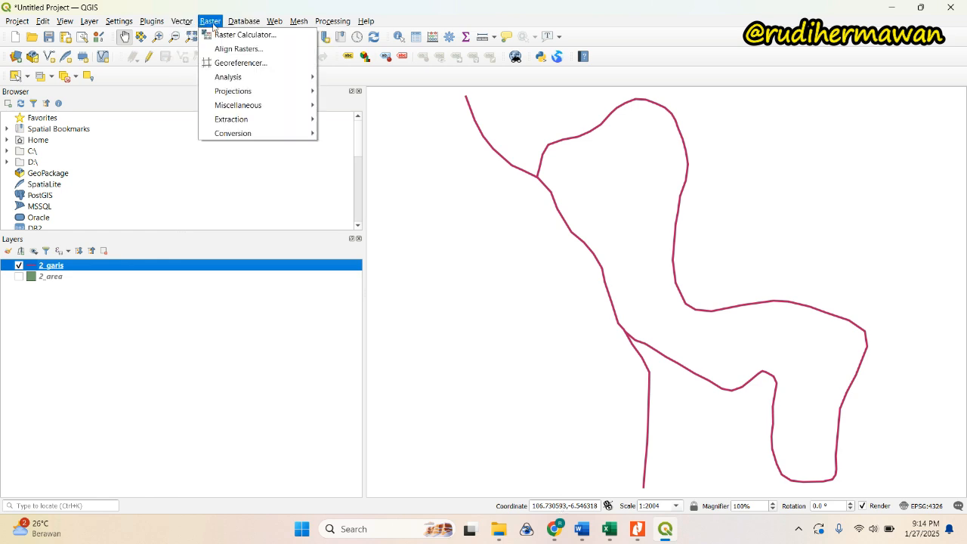
mouse_move(244, 37)
click(316, 35)
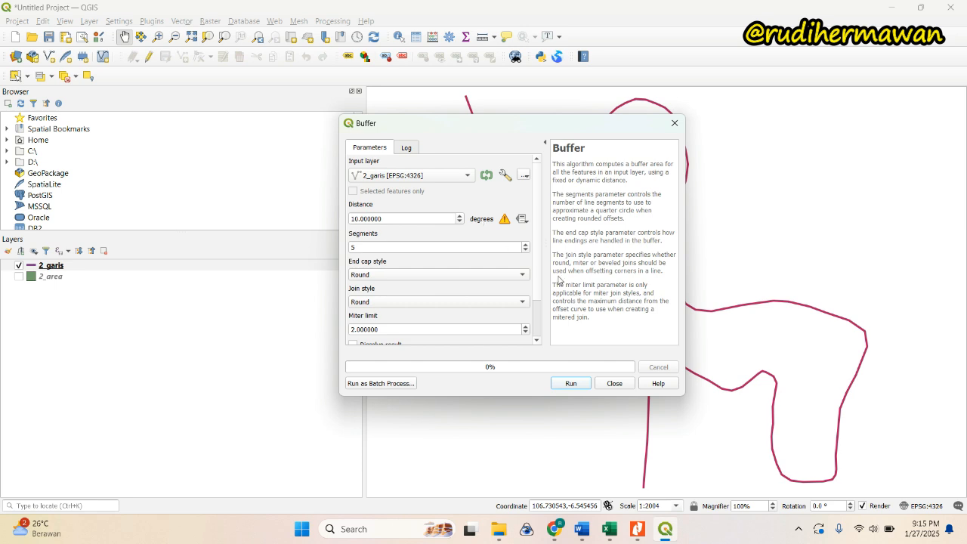
click(615, 383)
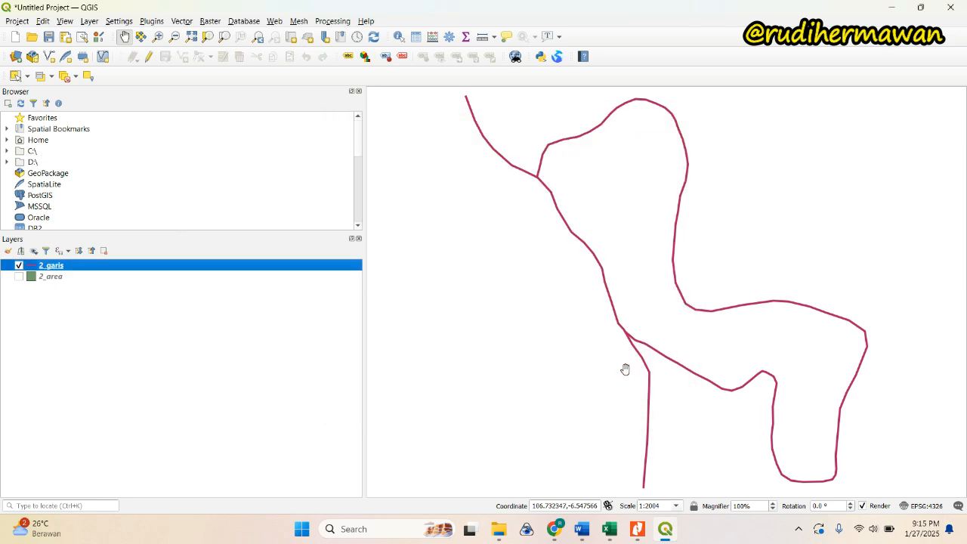
Step: Start exporting the features of the 2_garis layer with ESRI Shapefile as the output format
right_click(115, 270)
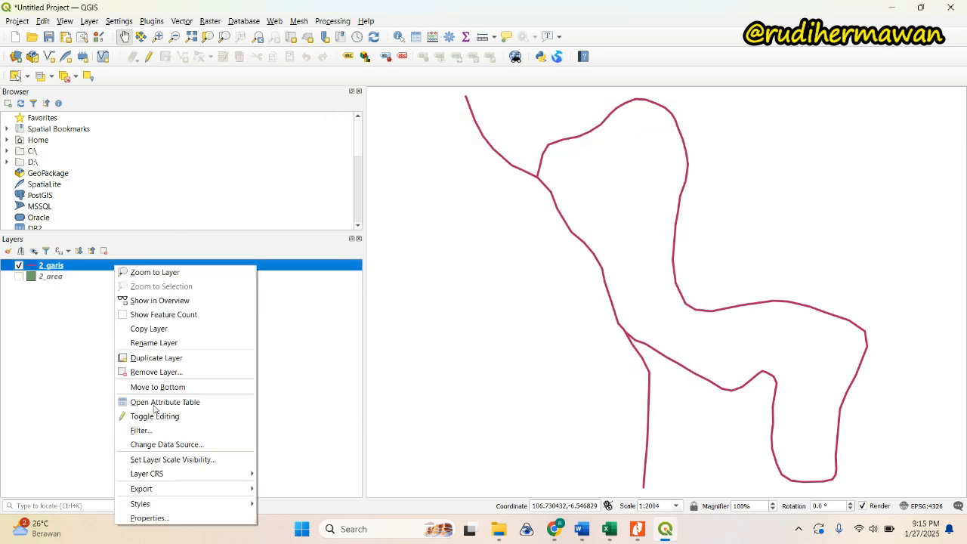
mouse_move(180, 489)
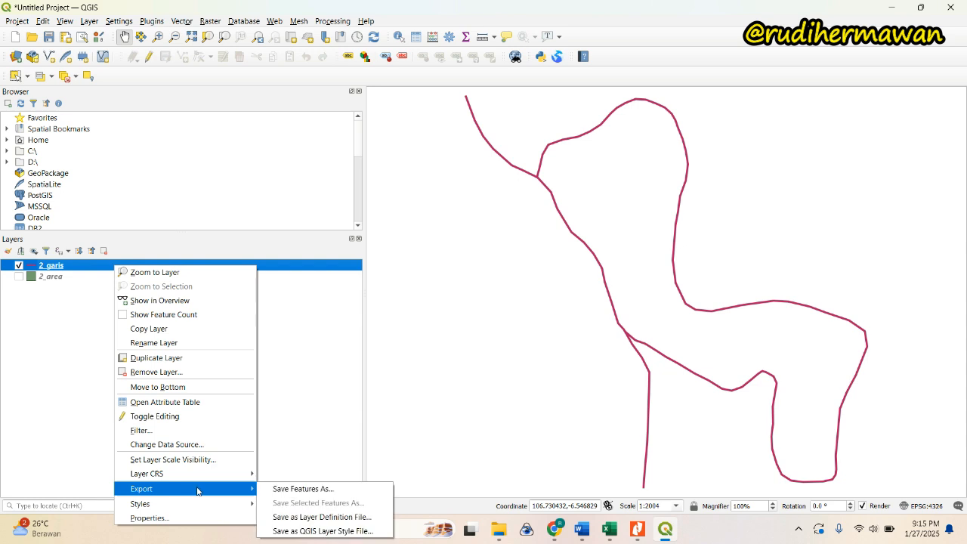
click(317, 490)
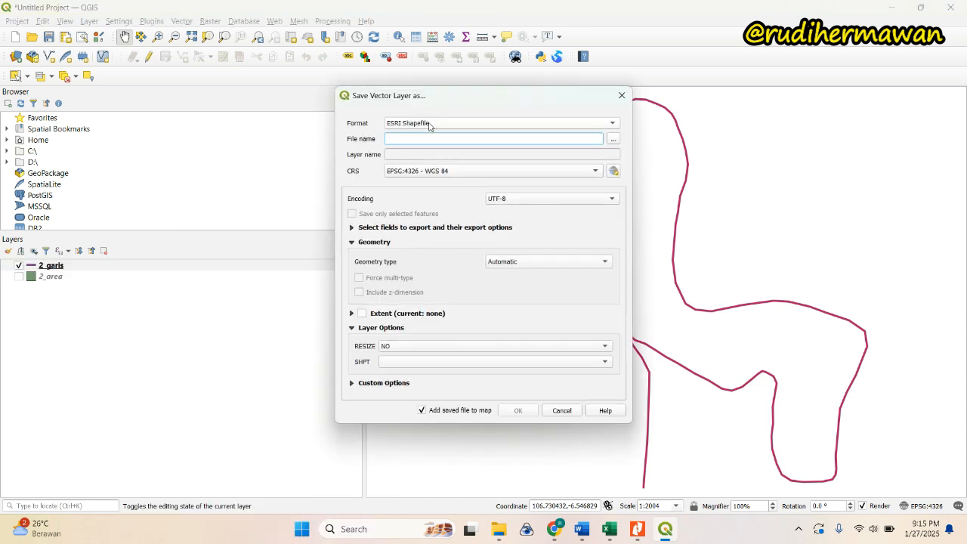
click(446, 126)
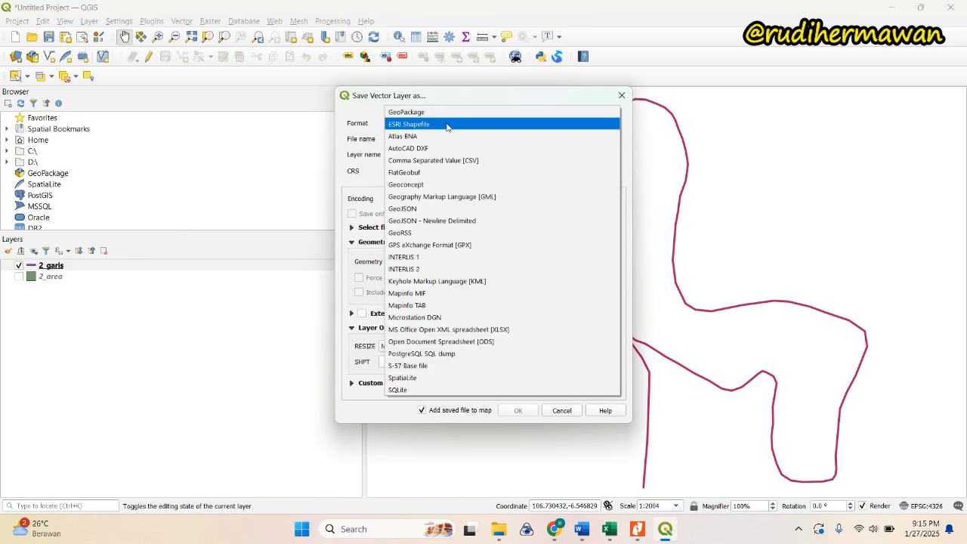
click(447, 126)
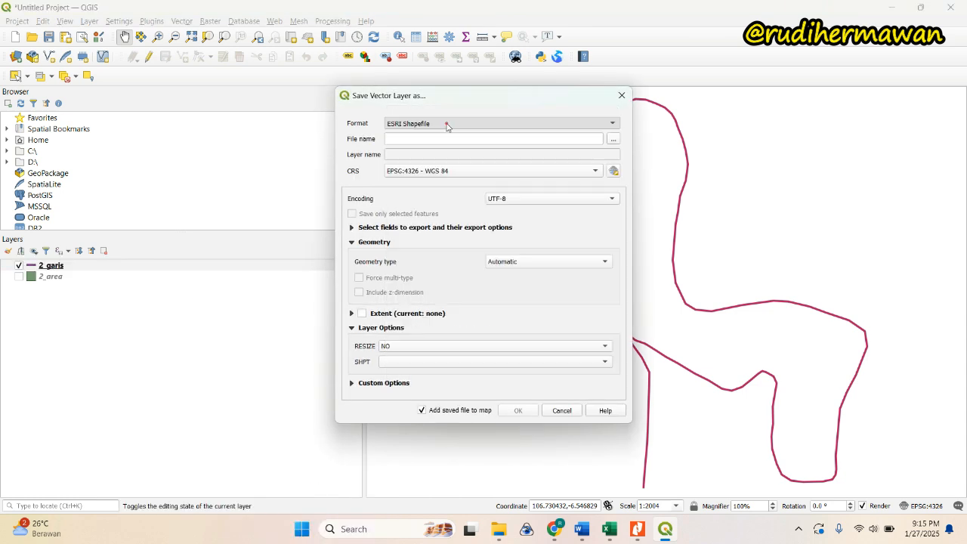
Step: Choose the folder Prakt ke 6 analisis buff tiesen as the destination for the exported shapefile
click(613, 139)
scroll(580, 230, down, 1)
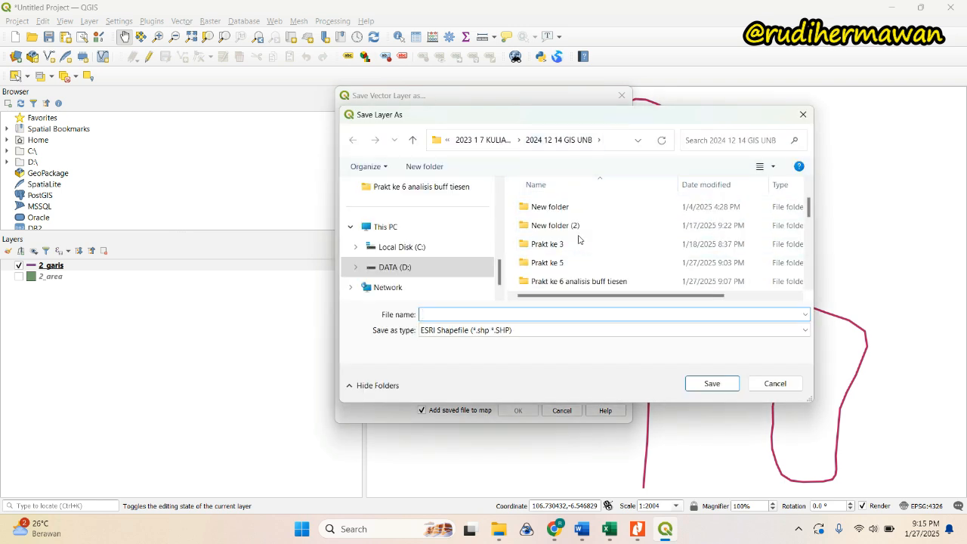
click(595, 283)
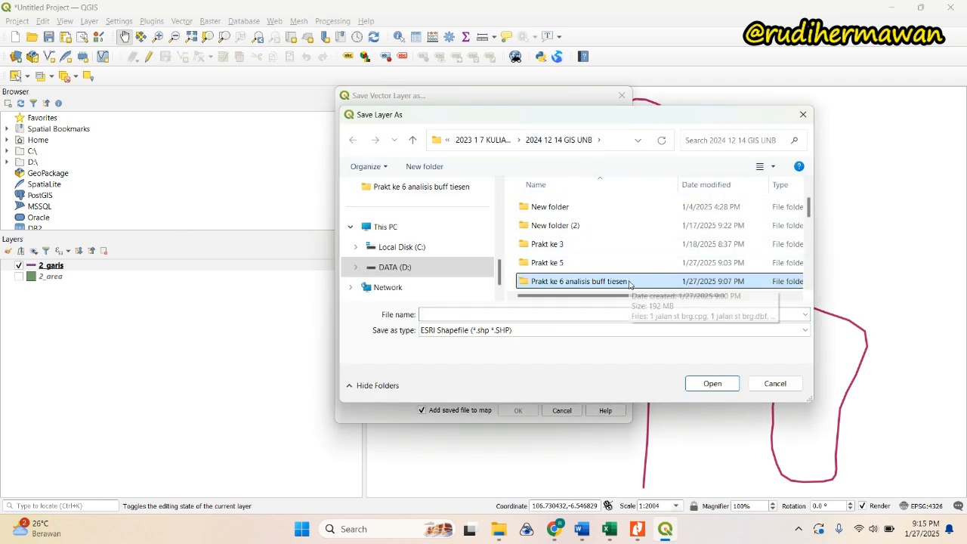
double_click(629, 282)
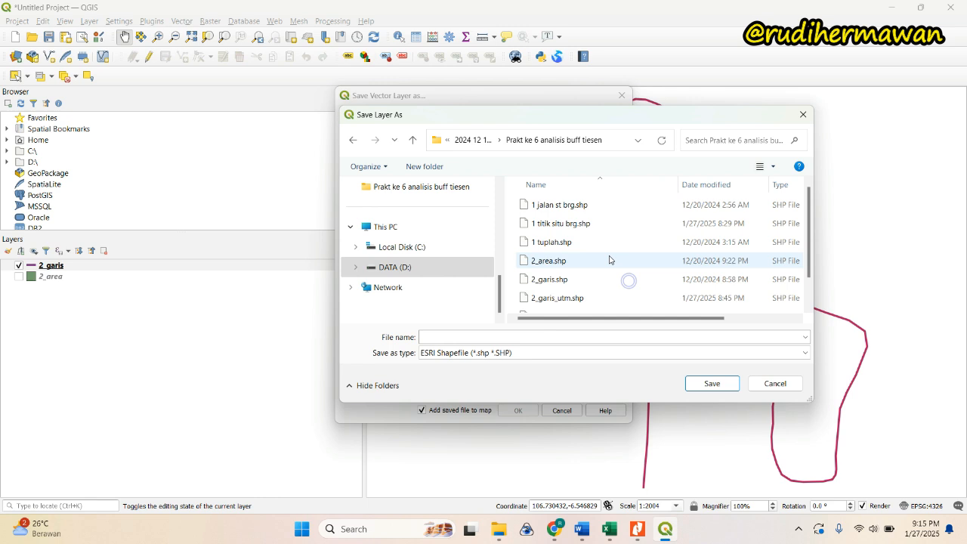
Step: Name the exported shapefile 2_garis_utm_ok, basing the name on the existing 2_garis file, and accept the save location
click(506, 337)
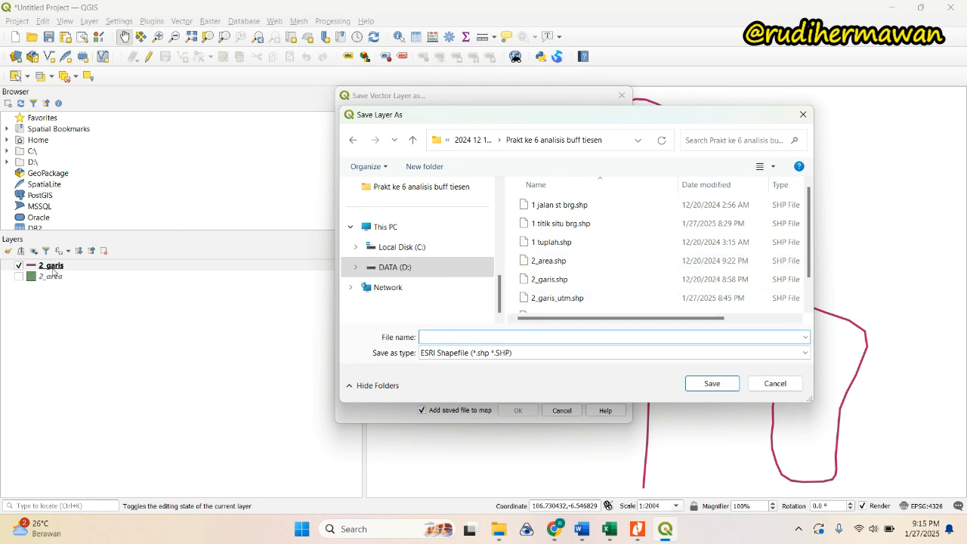
click(586, 281)
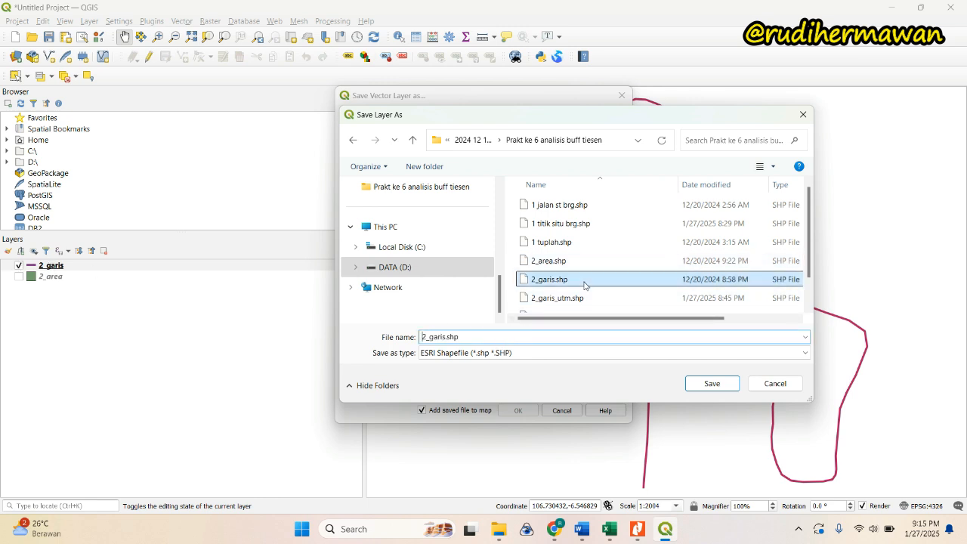
click(447, 335)
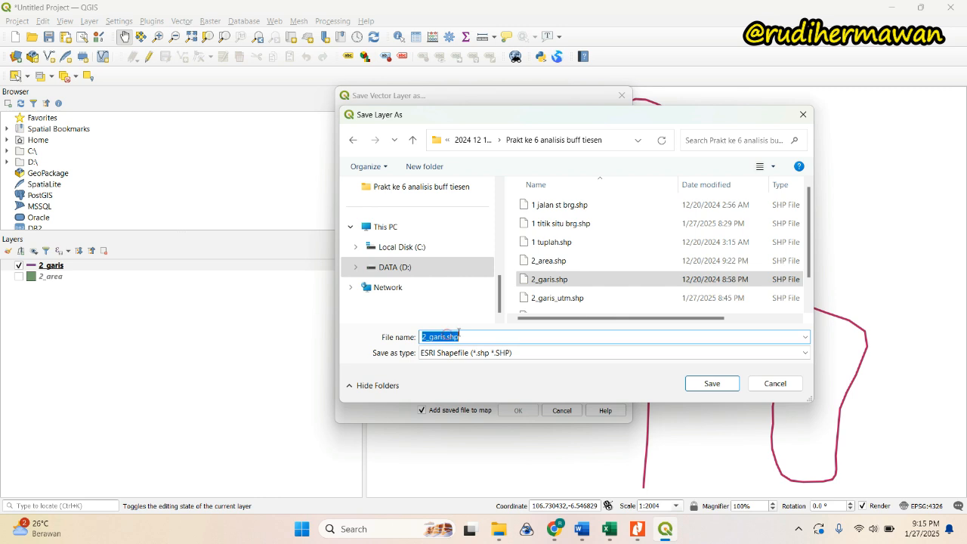
click(493, 341)
key(BackSpace)
key(BackSpace)
key(BackSpace)
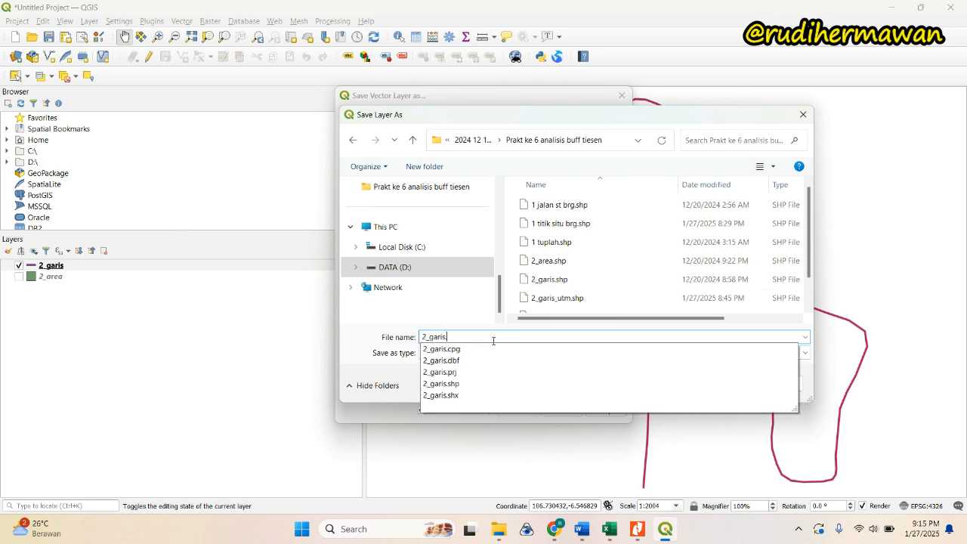
key(BackSpace)
text(_utm)
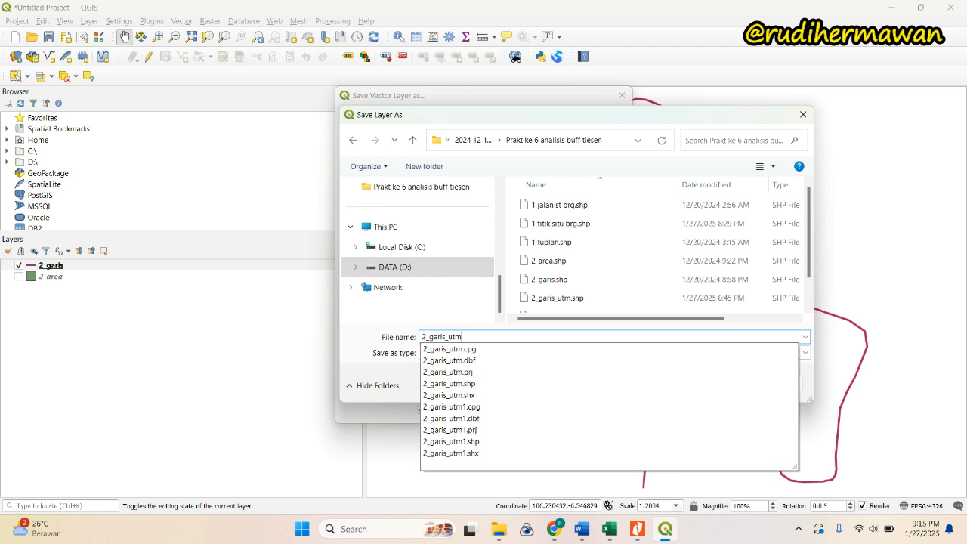
text(2)
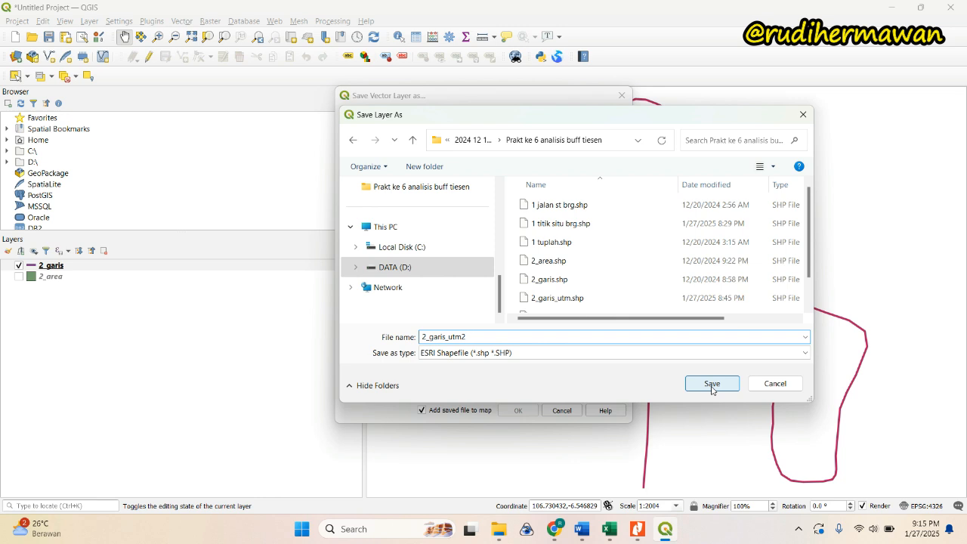
key(BackSpace)
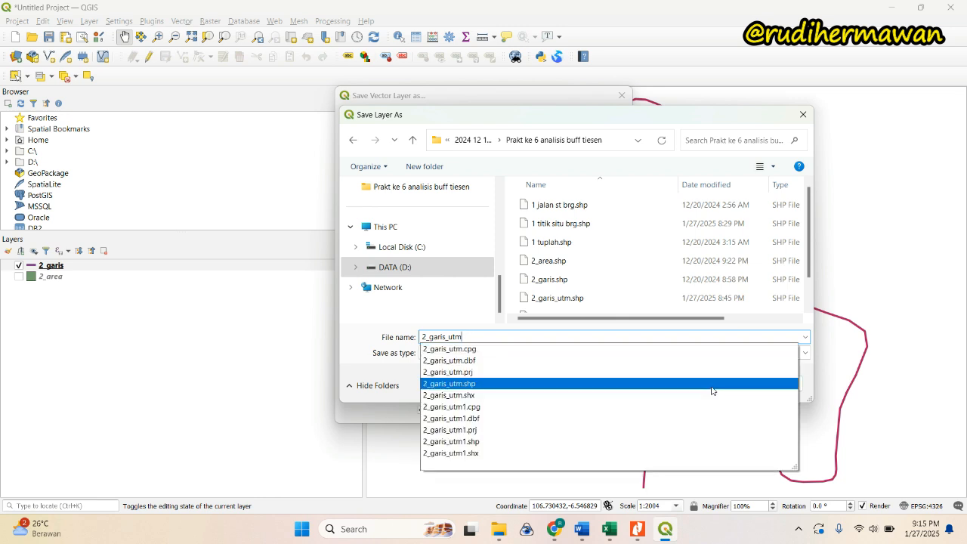
text(_ok)
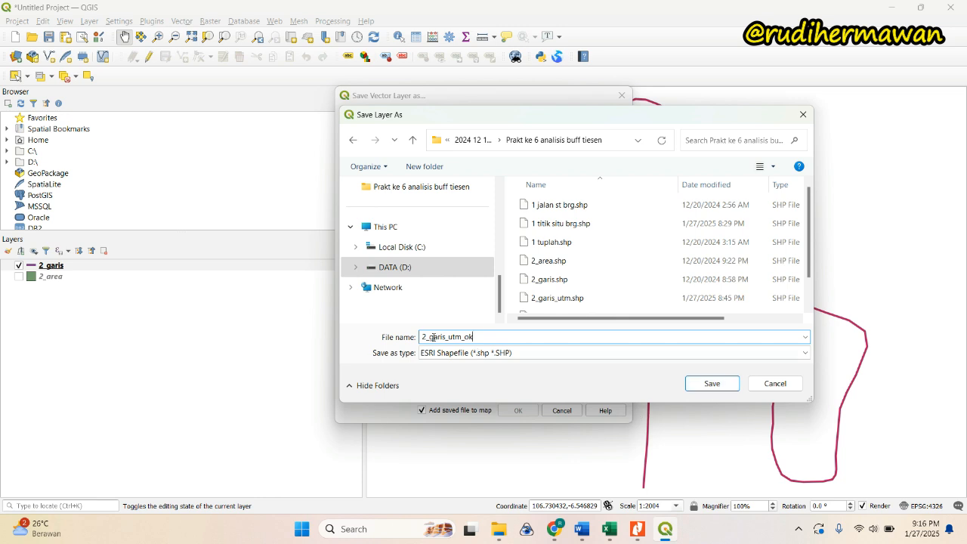
click(711, 384)
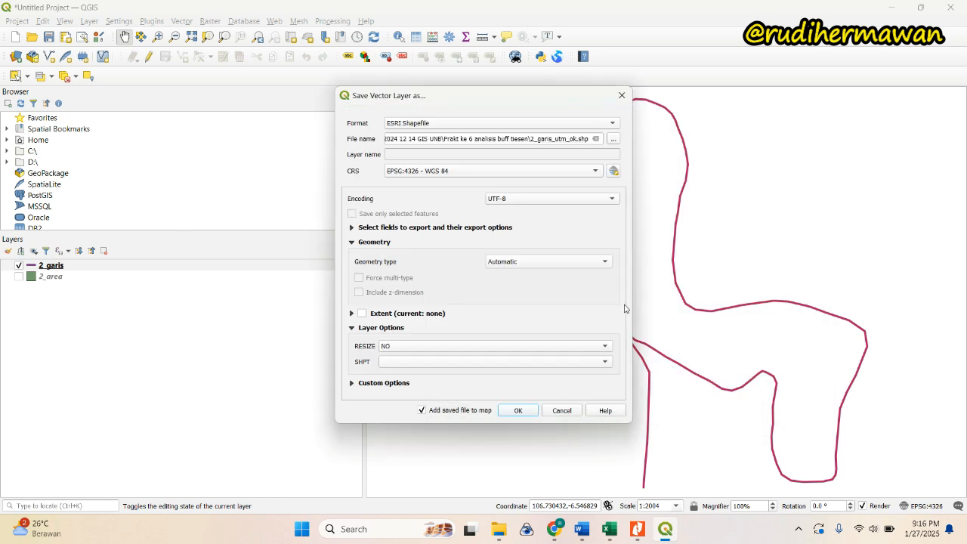
Step: Open the coordinate reference system selector for the exported file and make its filter ready for a search
click(614, 171)
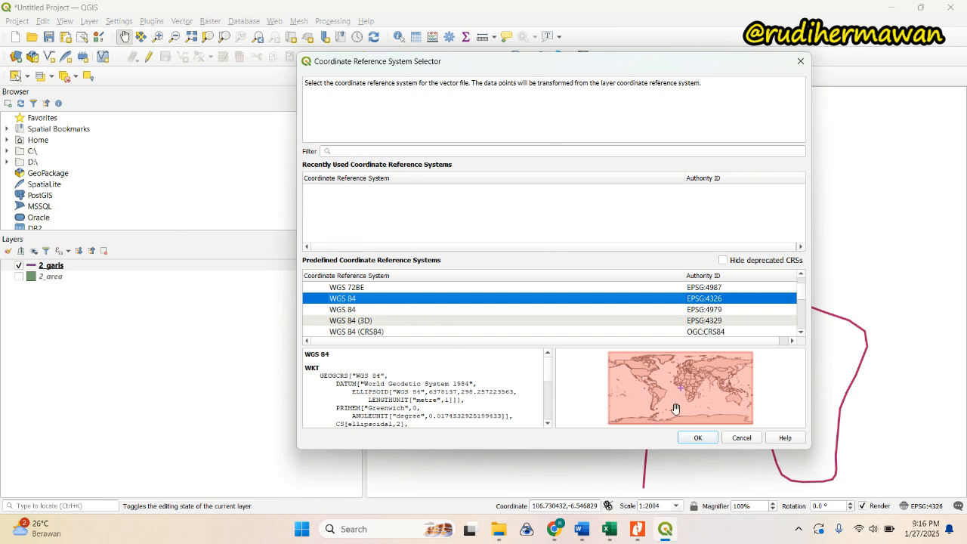
click(394, 150)
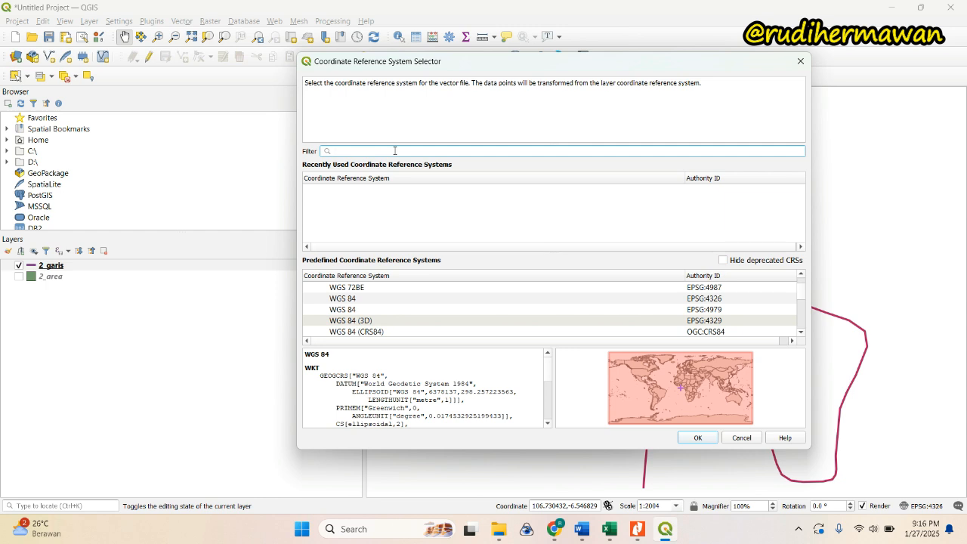
Step: Switch to File Explorer and look through the 2024 12 14 GIS UNB folder and its 2025 1 15 subfolder for UTM zone reference material
click(498, 529)
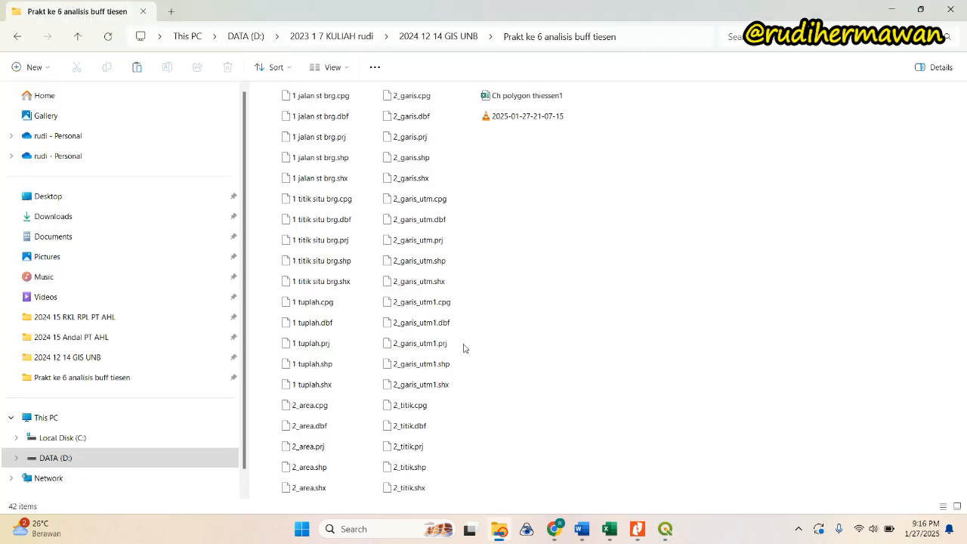
click(19, 36)
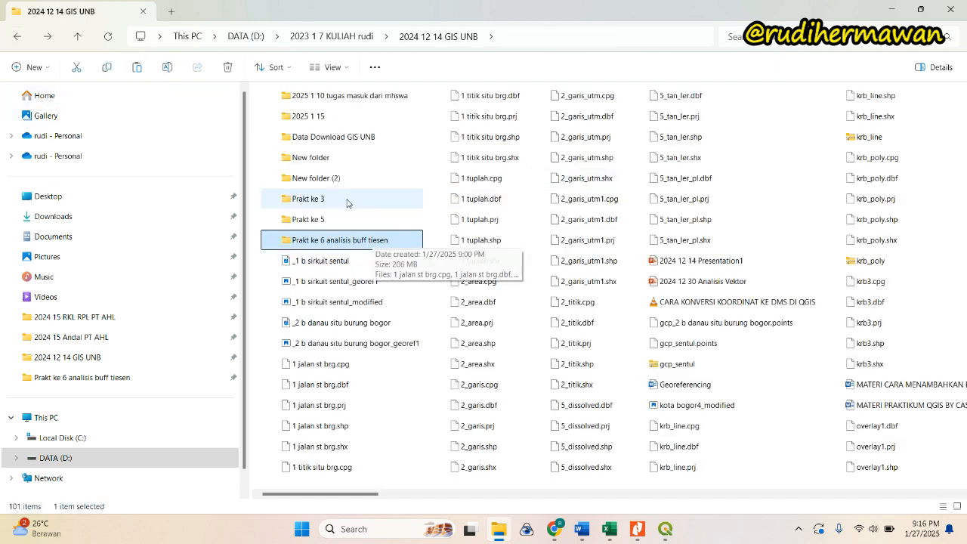
double_click(335, 139)
click(23, 36)
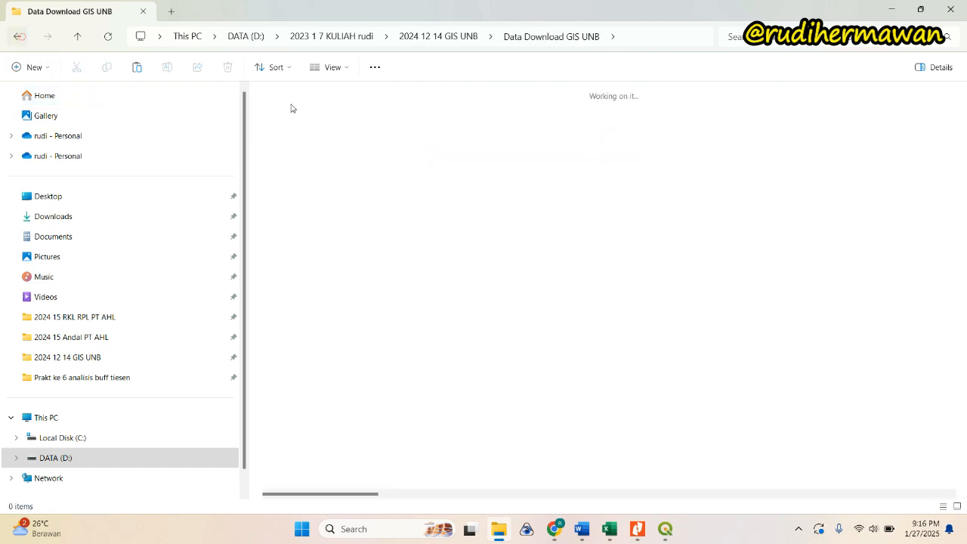
double_click(325, 166)
scroll(324, 166, down, 3)
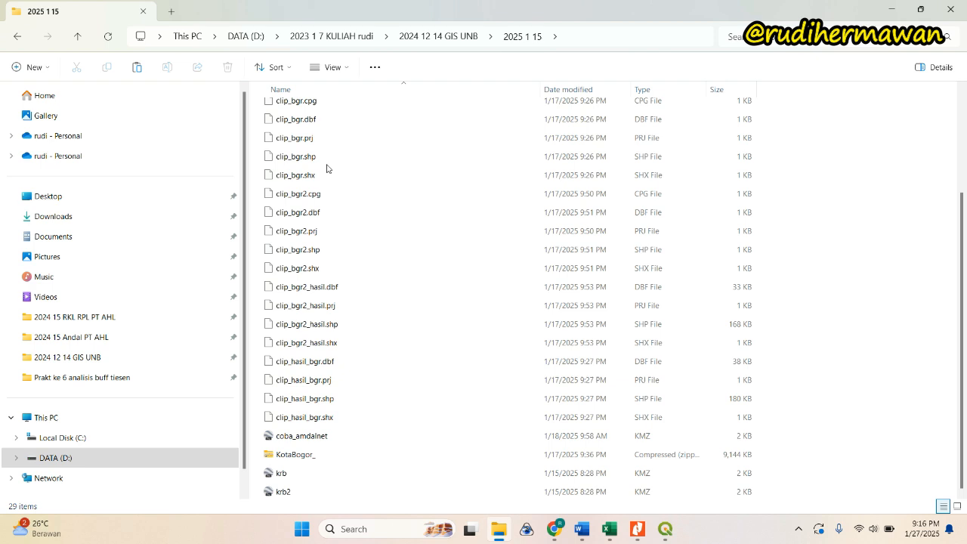
click(17, 37)
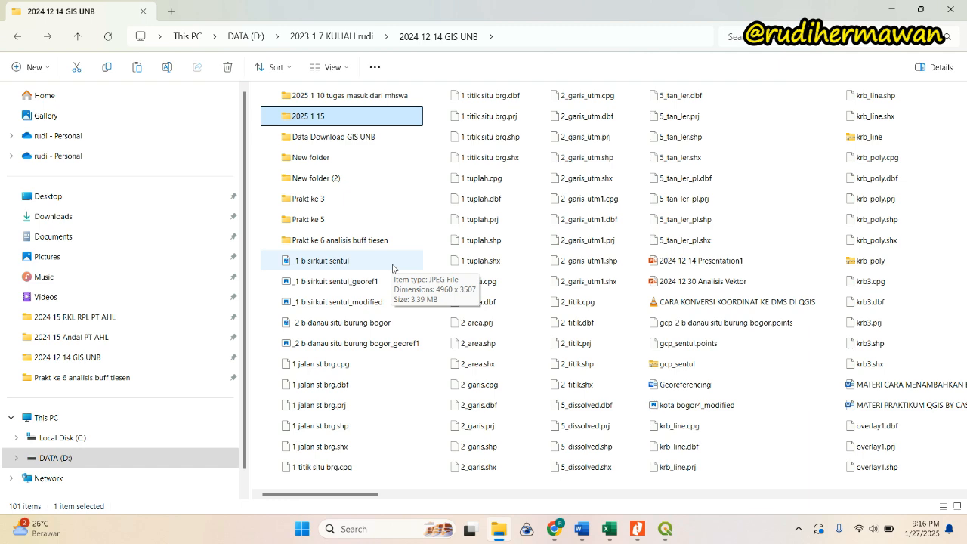
scroll(392, 268, right, 1)
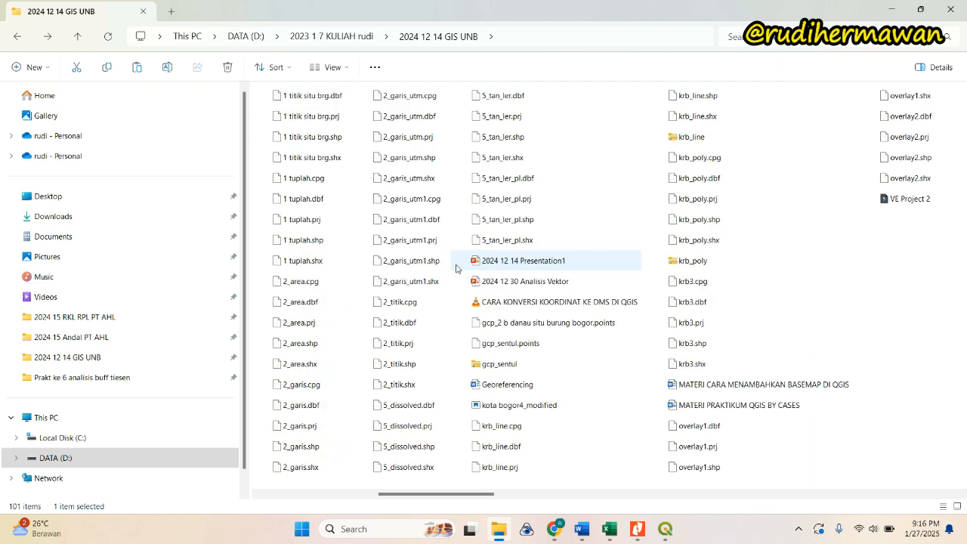
scroll(456, 268, left, 1)
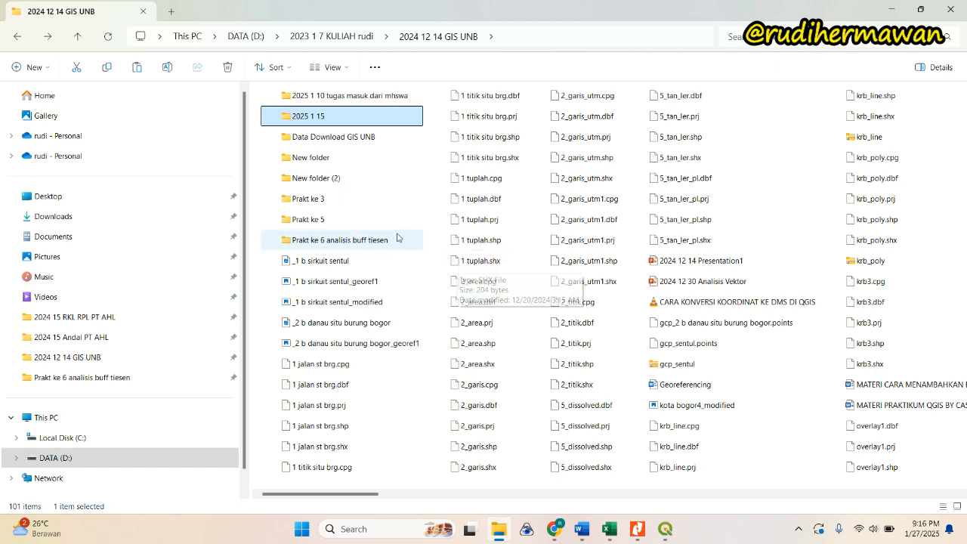
Step: Switch to Chrome, search Google for "utm zona indonesia" and open the TeknikSipil.id page with the UTM zone map
click(554, 528)
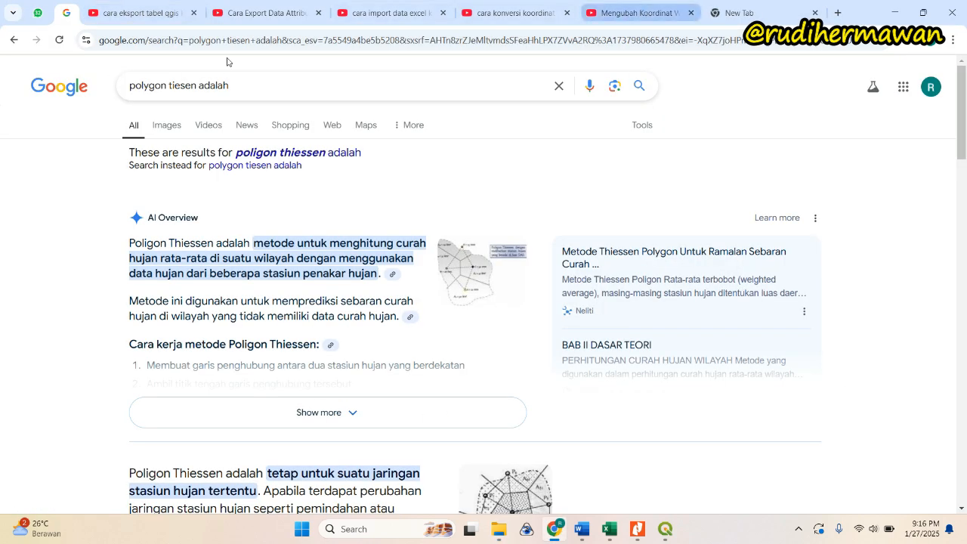
triple_click(266, 91)
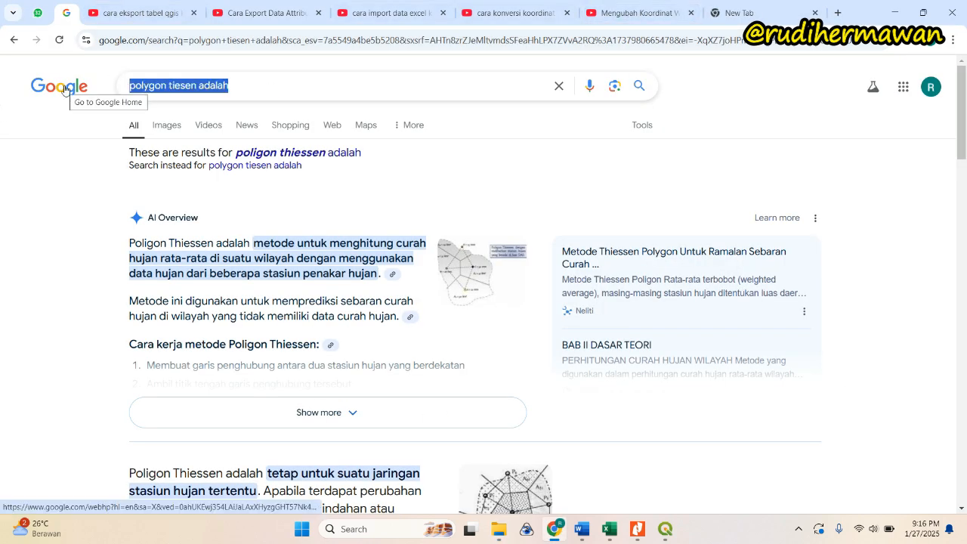
text(utm zona)
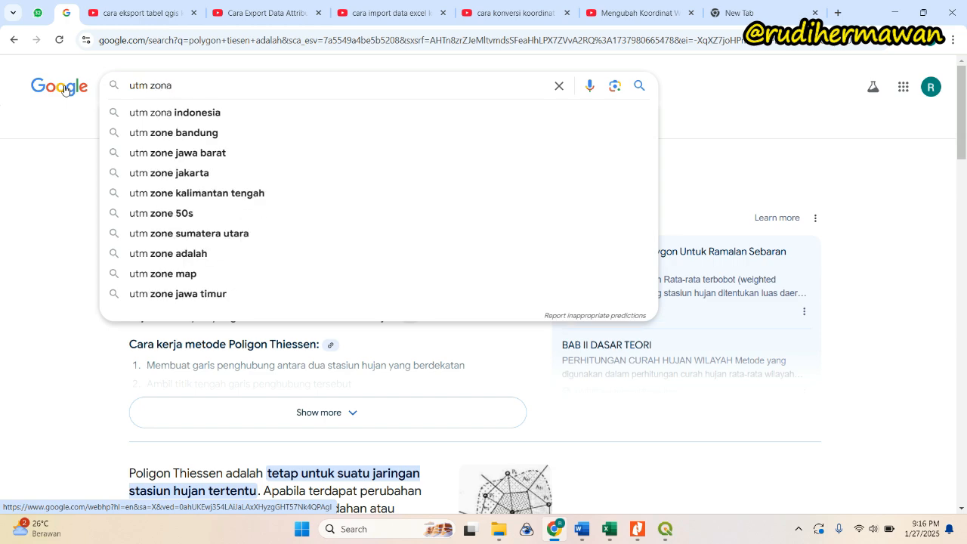
click(246, 114)
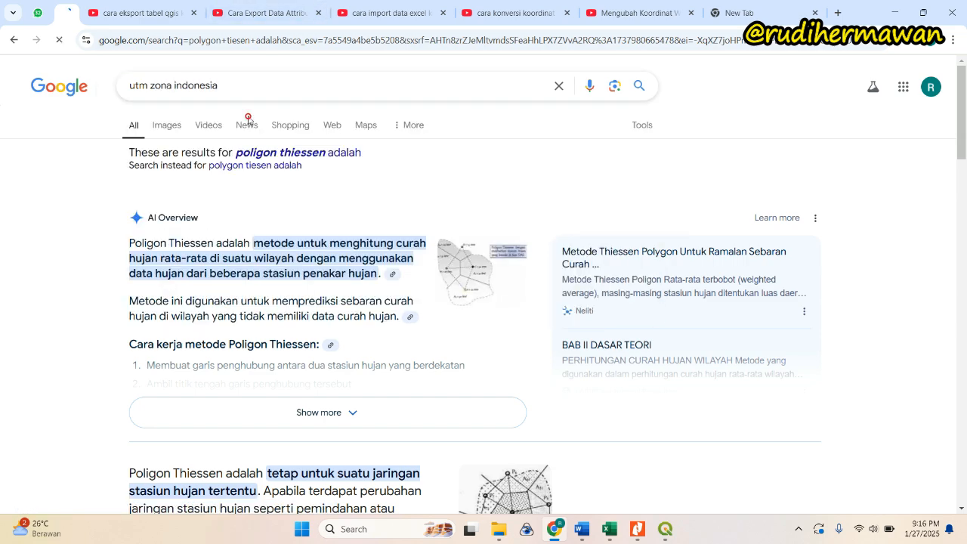
click(529, 242)
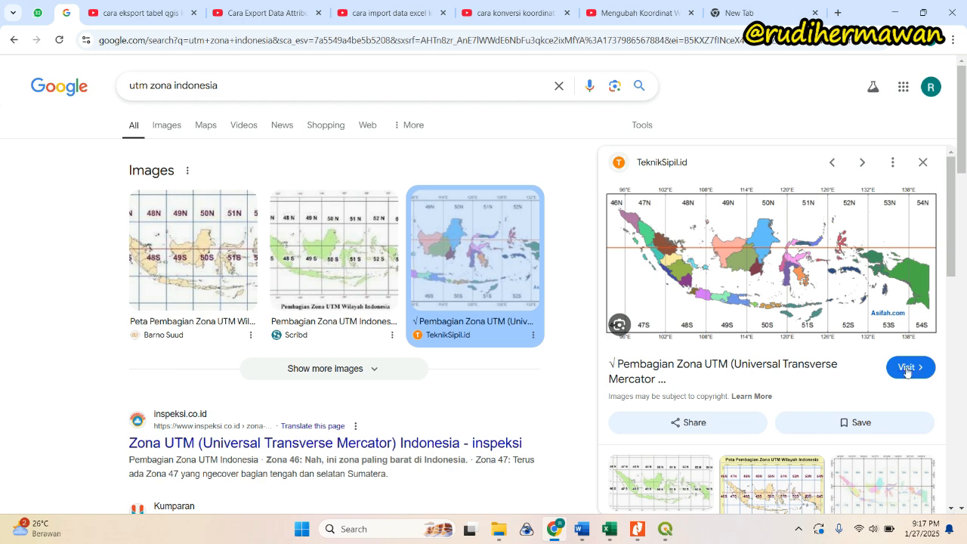
click(820, 246)
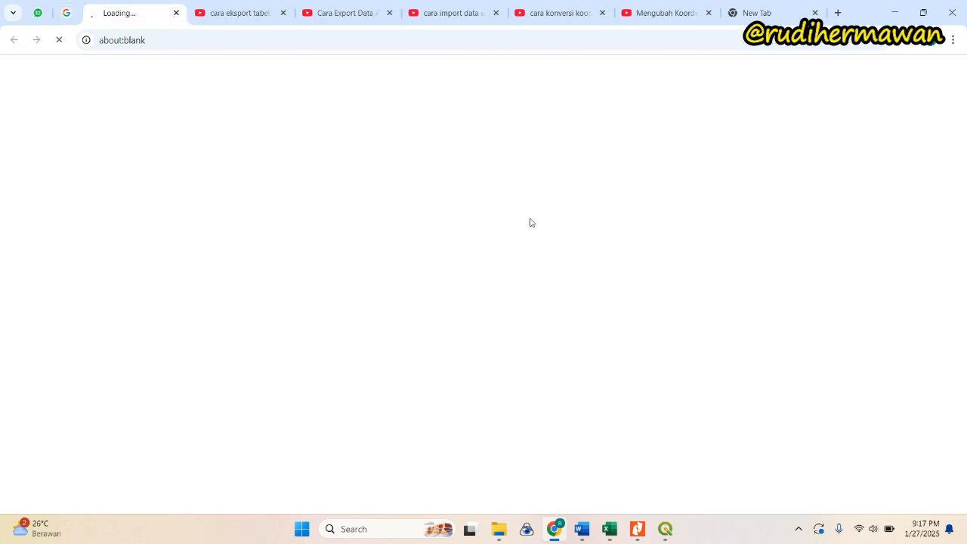
Step: Look through the TeknikSipil.id page for the map of Indonesia's UTM zones and examine the zone labels
scroll(498, 242, down, 5)
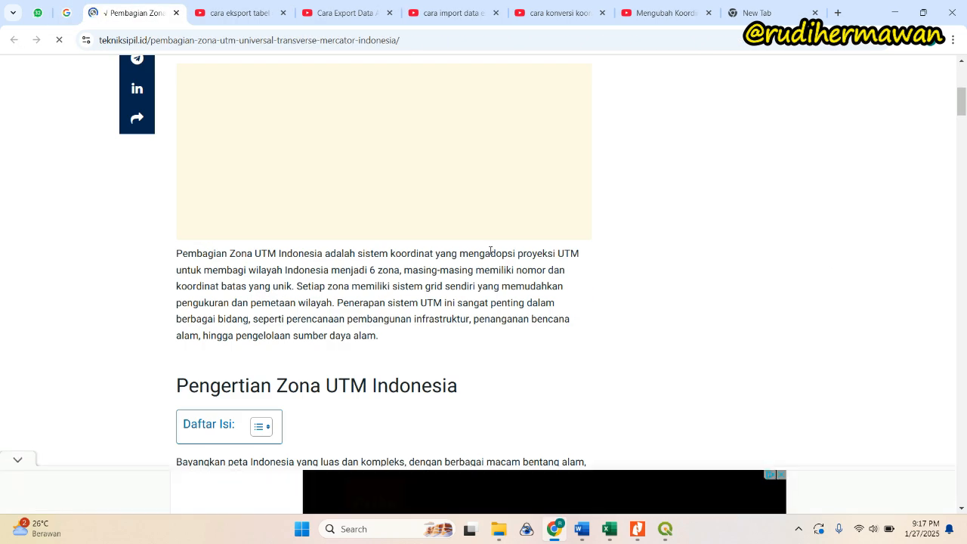
scroll(488, 250, up, 2)
scroll(488, 251, down, 15)
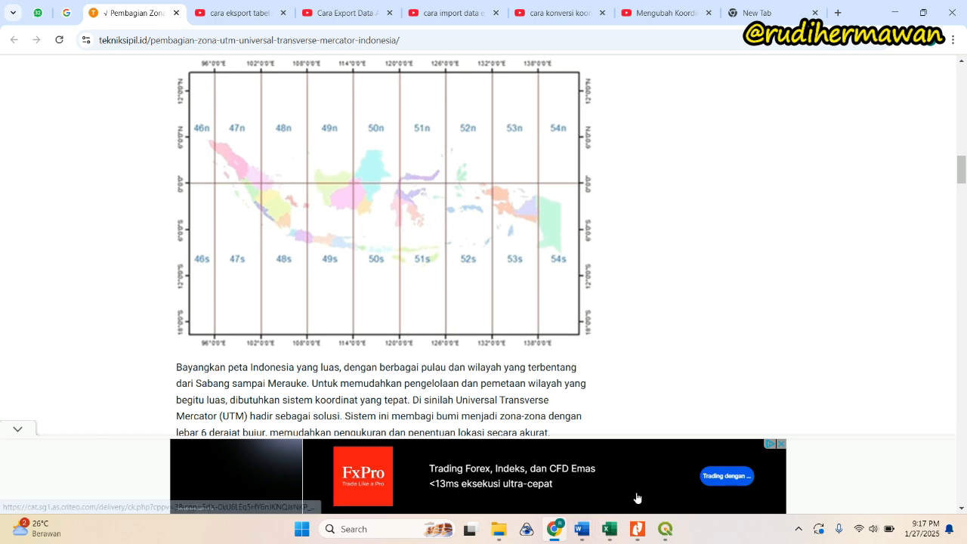
Step: Switch back to QGIS, filter the coordinate systems by 48s and assign WGS 84 / UTM zone 48S (EPSG:32748) to the export
click(665, 528)
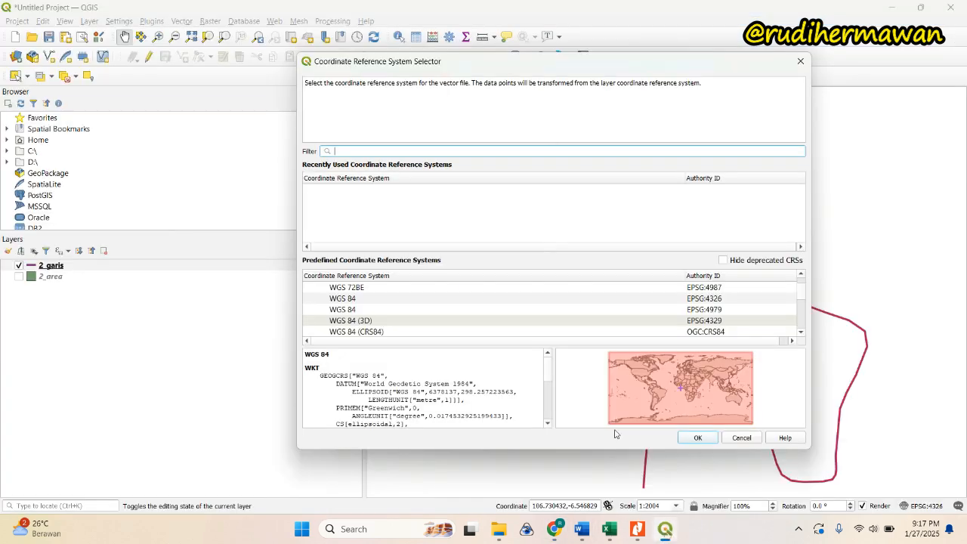
click(383, 150)
text(48s)
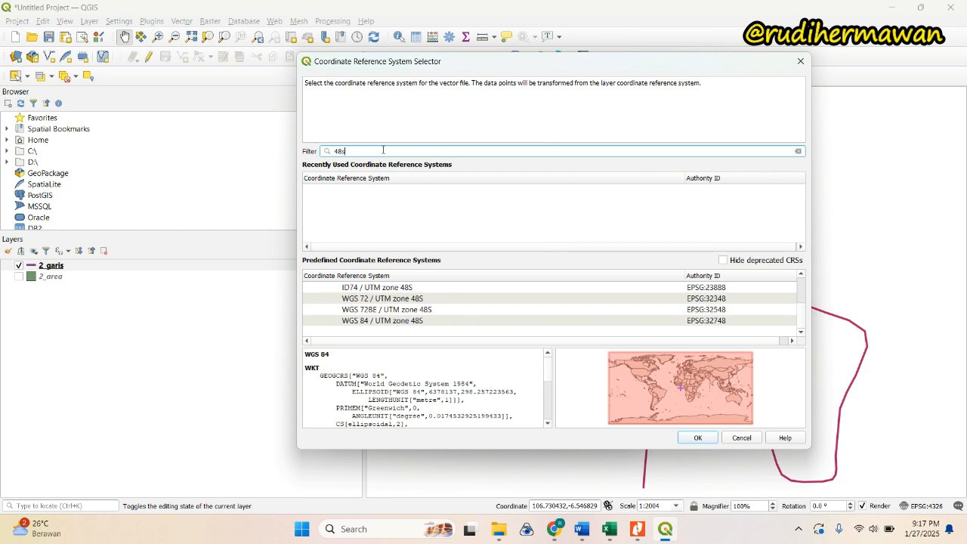
click(422, 323)
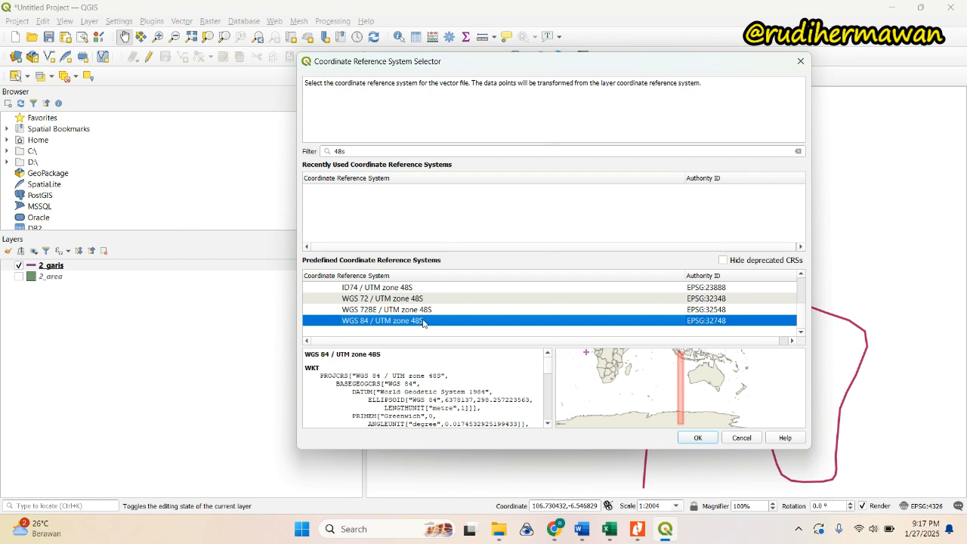
click(698, 438)
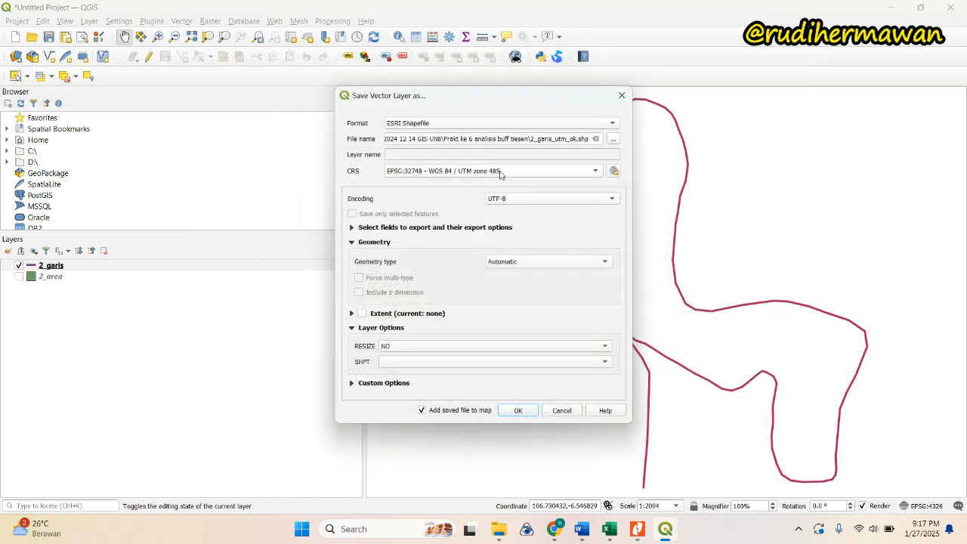
Step: Export the 2_garis_utm_ok shapefile with the saved file added to the map, and hide the original 2_garis layer
mouse_move(498, 172)
click(518, 412)
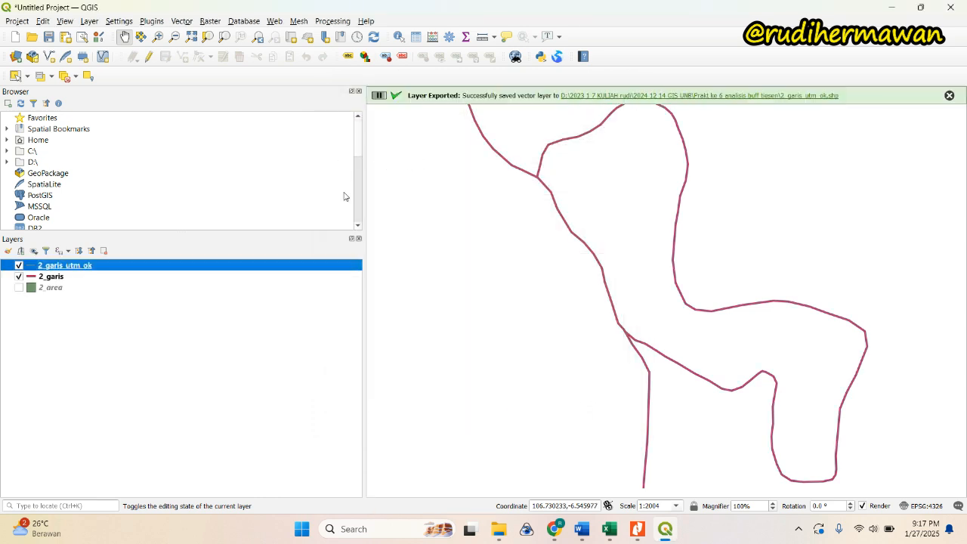
click(19, 276)
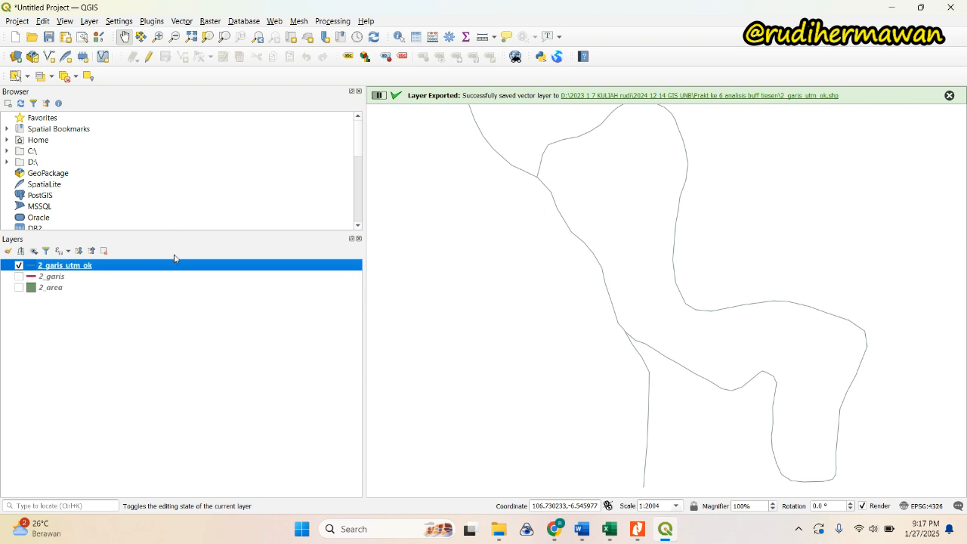
Step: Check the CRS and unit in the layer information of 2_garis_utm_ok, then close its properties without changes
right_click(144, 265)
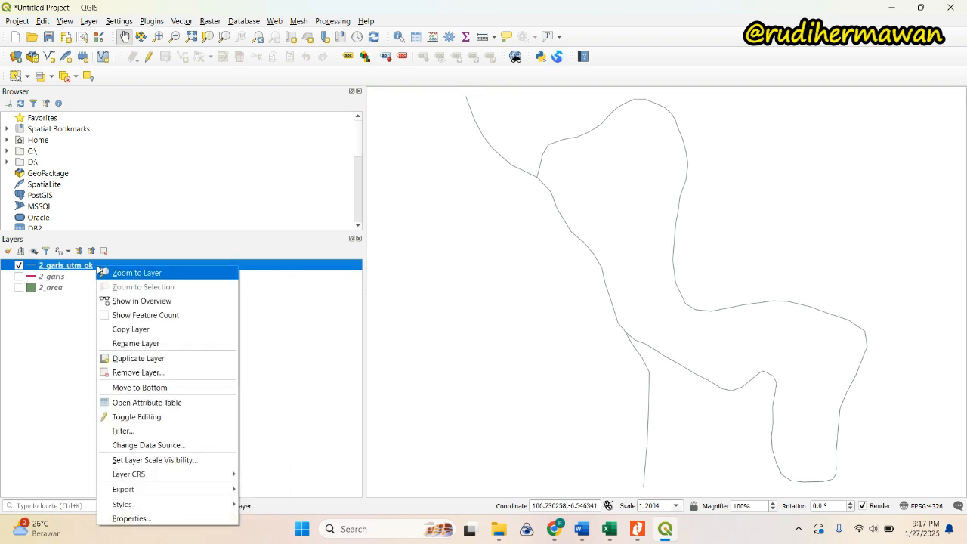
click(155, 518)
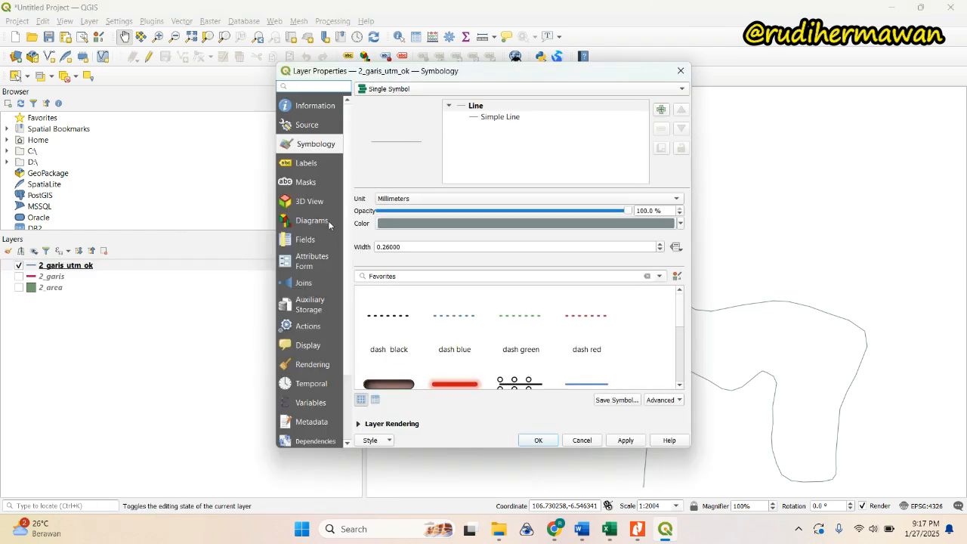
click(317, 106)
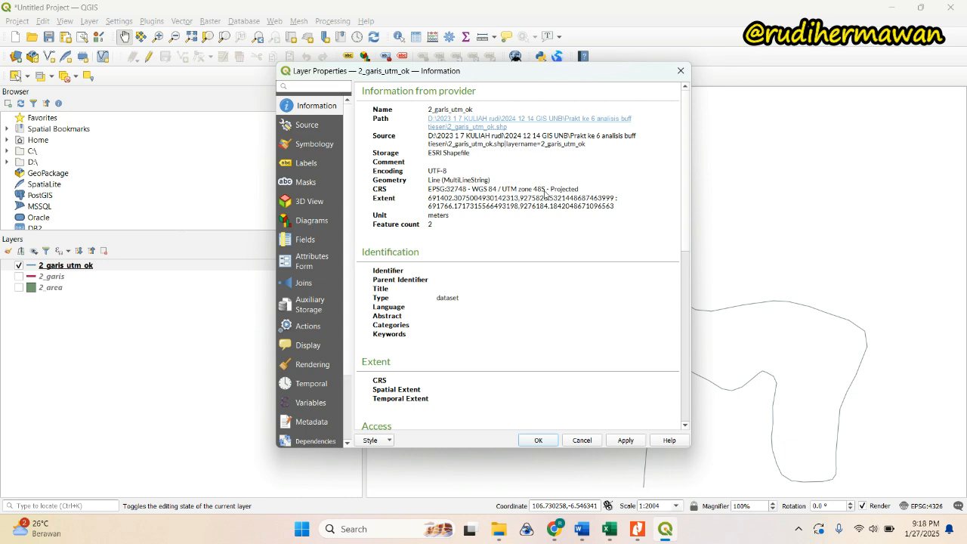
click(595, 441)
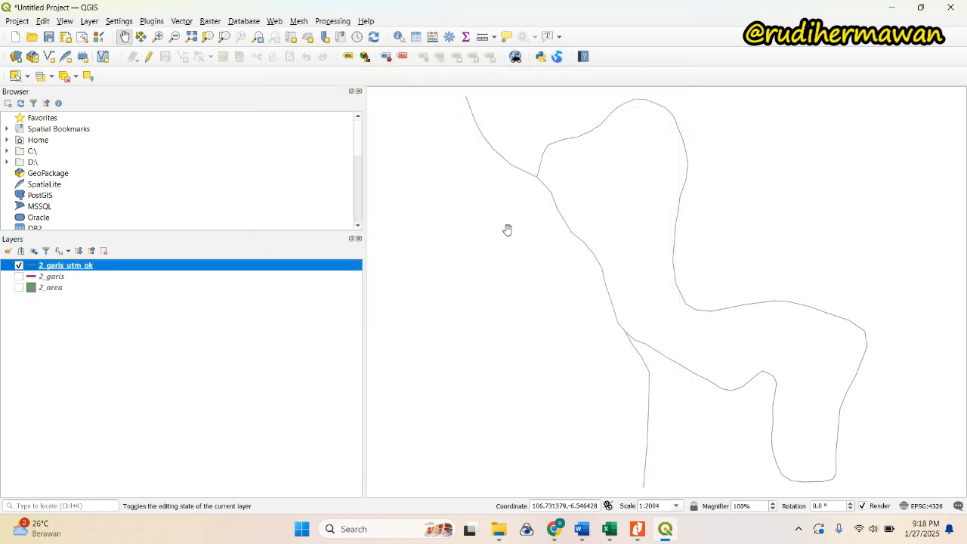
Step: Check the CRS and unit in the layer information of the original 2_garis for comparison, closing its properties without changes
click(68, 278)
right_click(70, 281)
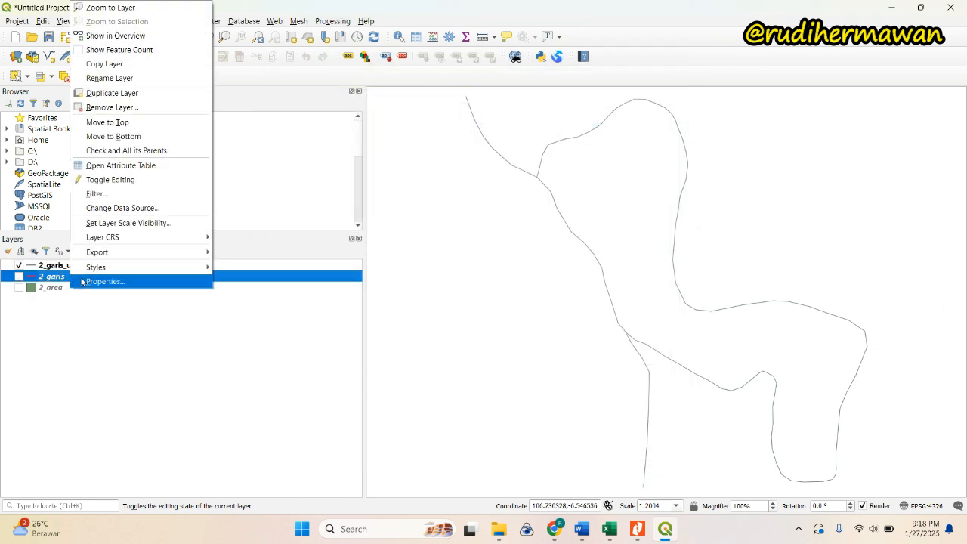
click(97, 282)
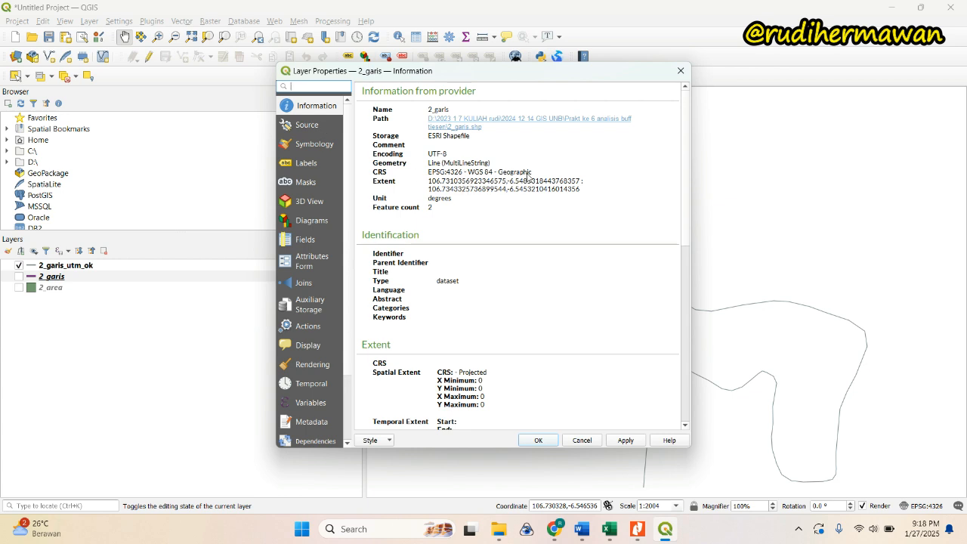
click(583, 443)
click(81, 278)
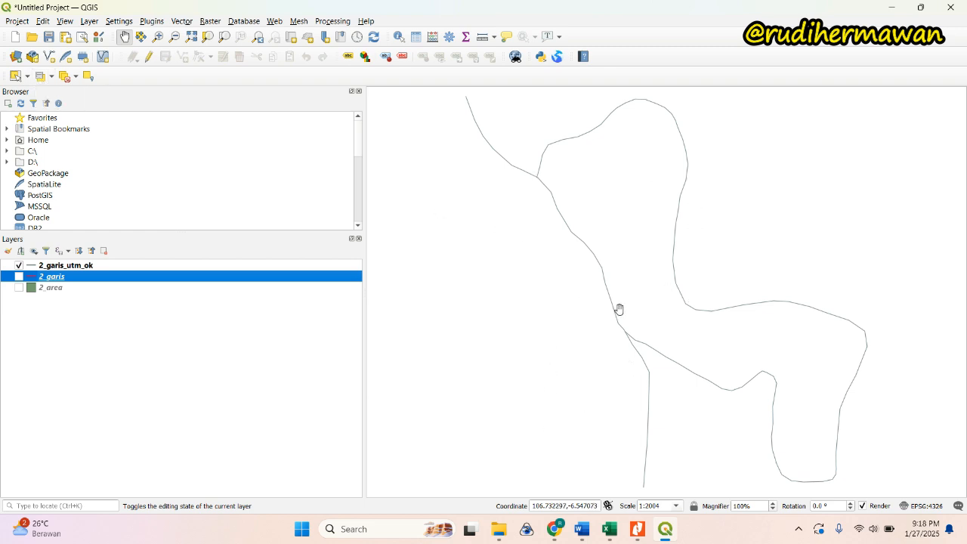
Step: Examine the current map coordinate readout to see which coordinate format the project uses
click(538, 505)
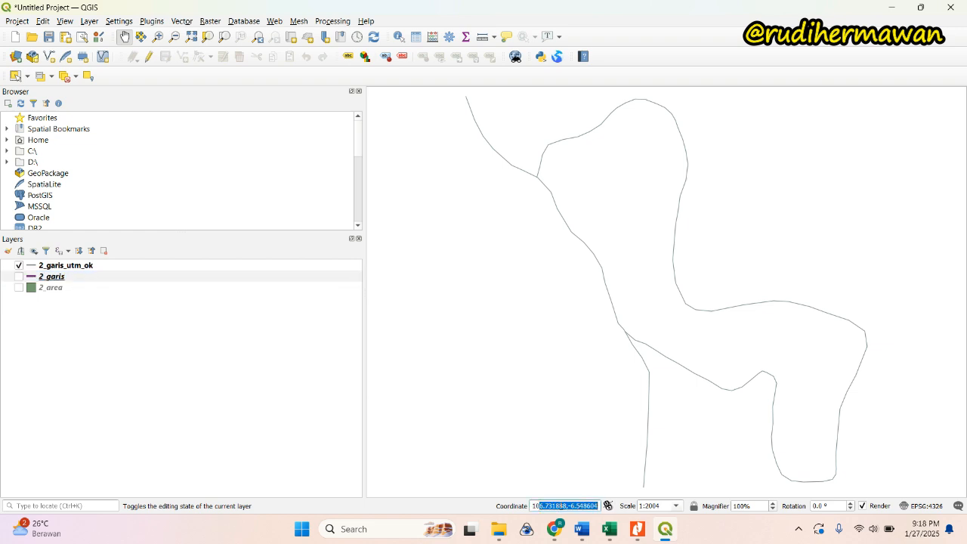
click(561, 506)
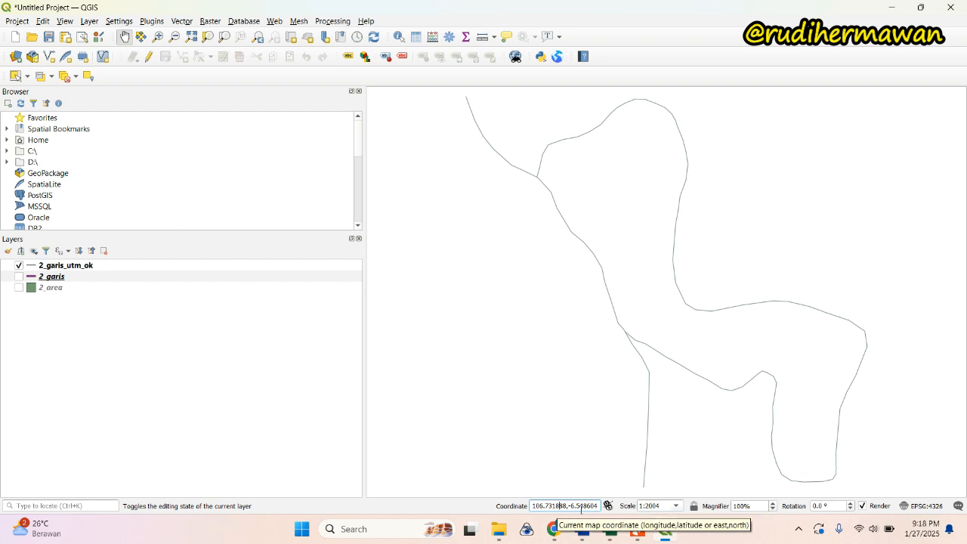
drag(586, 505, 540, 507)
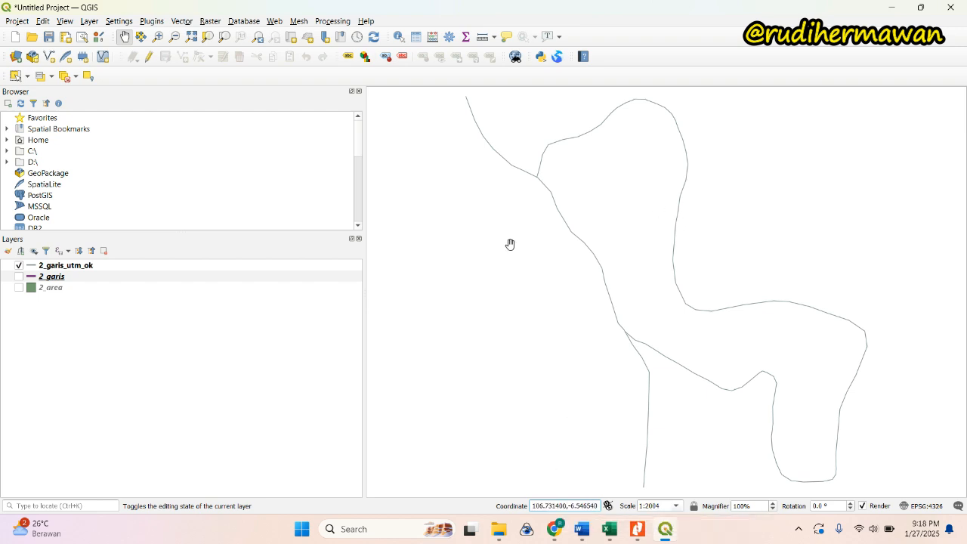
Step: Start a new blank project, discarding the current one without saving
click(16, 38)
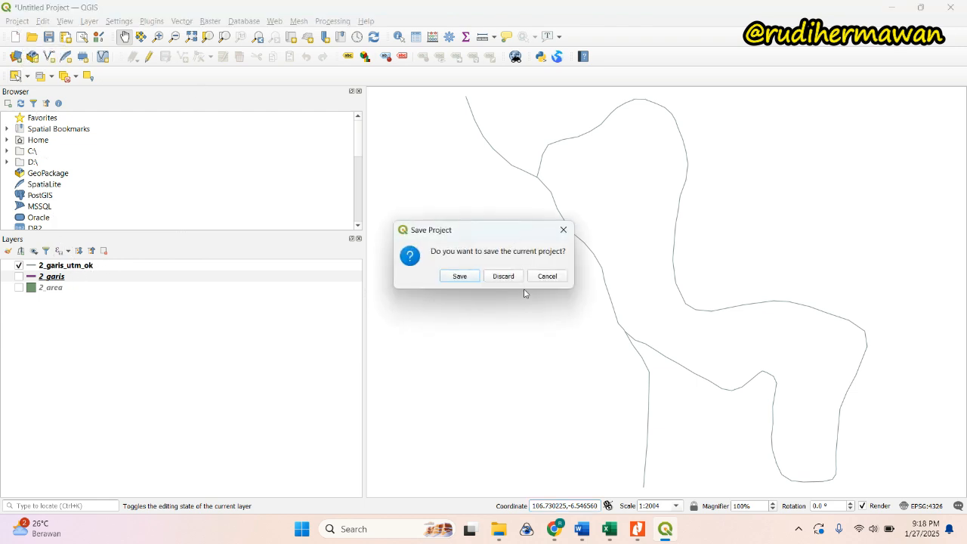
click(503, 277)
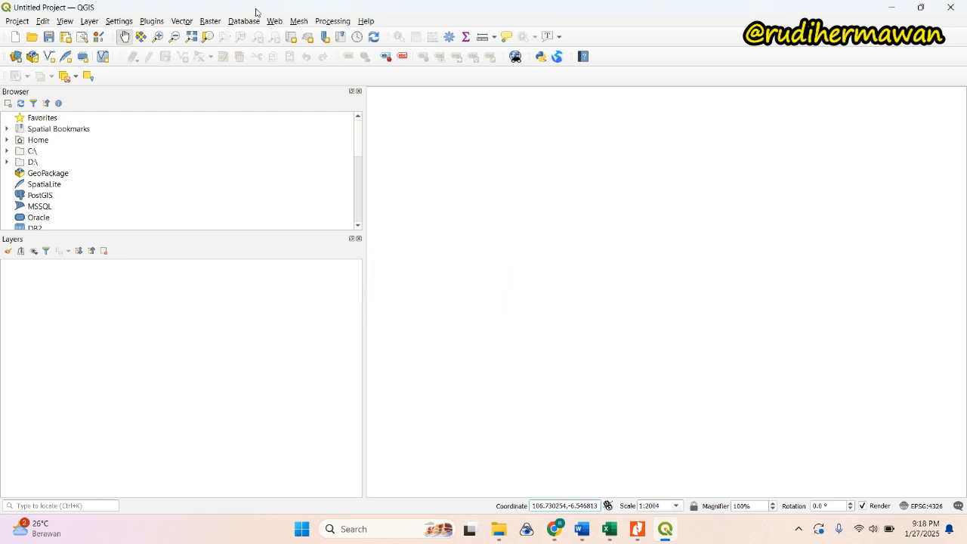
Step: Add 2_garis_utm_ok.shp from the Prakt ke 6 analisis buff tiesen folder as a vector layer, and check the map coordinate readout
click(98, 23)
mouse_move(119, 67)
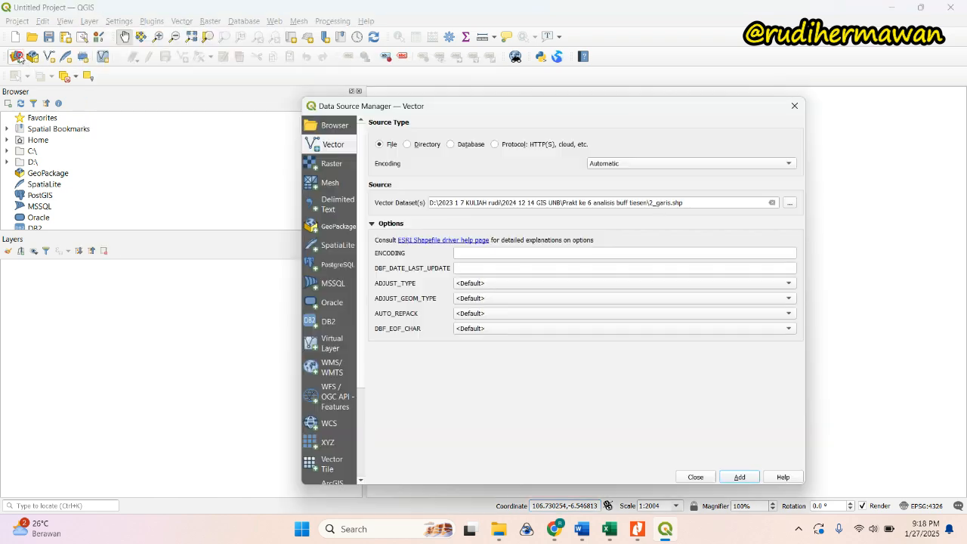
click(15, 58)
click(791, 204)
scroll(554, 277, down, 5)
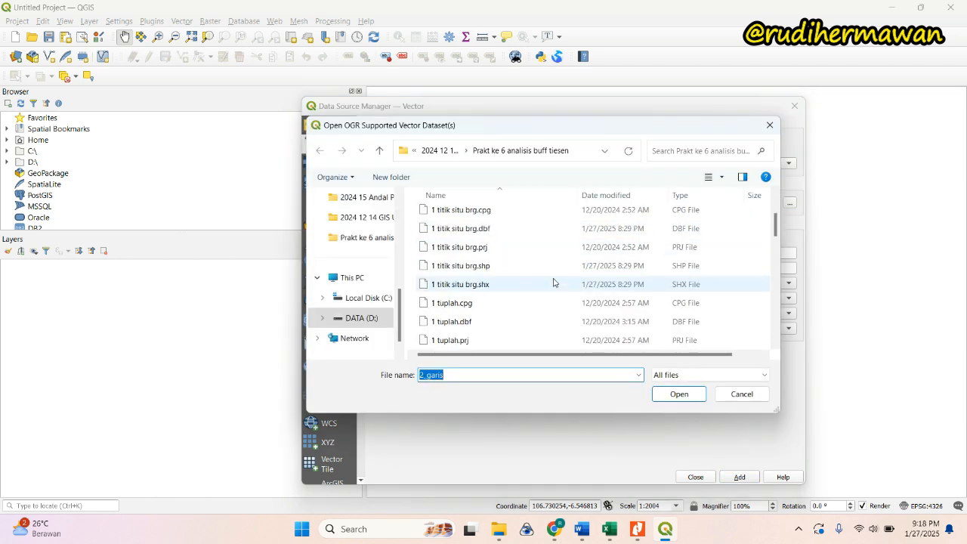
scroll(553, 283, down, 4)
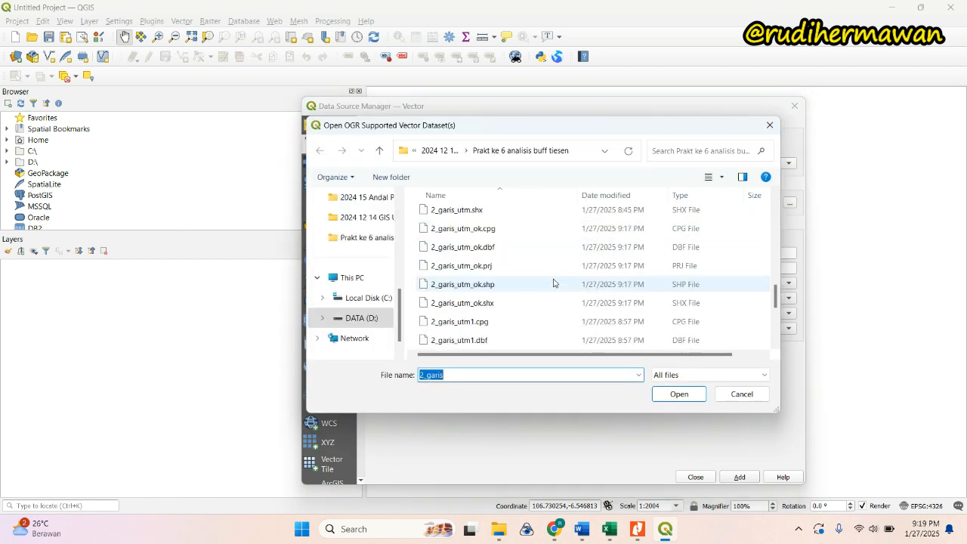
click(510, 286)
click(678, 394)
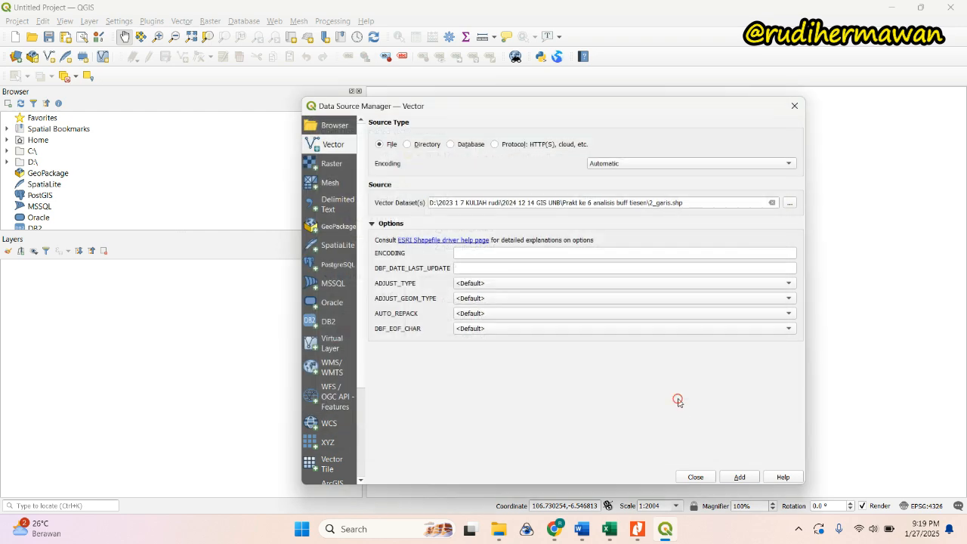
click(739, 477)
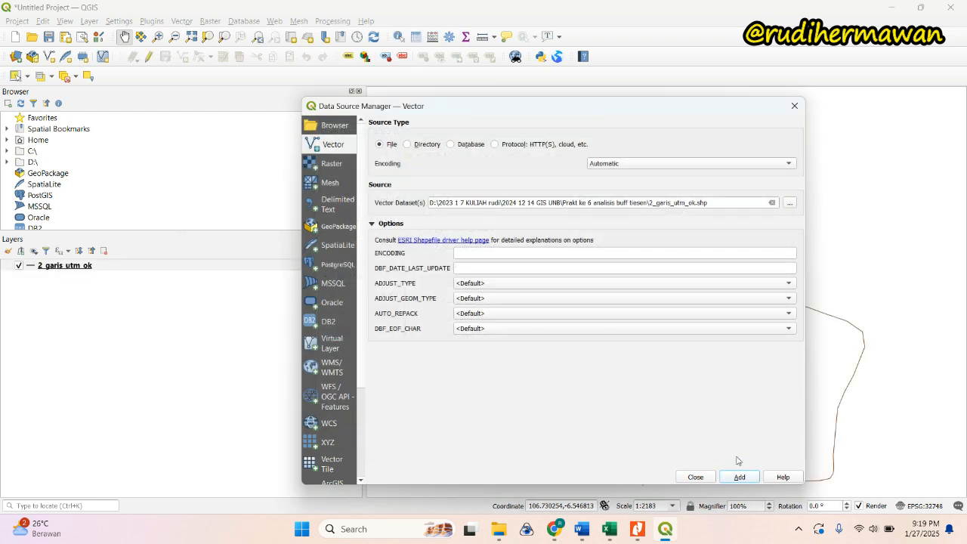
click(698, 479)
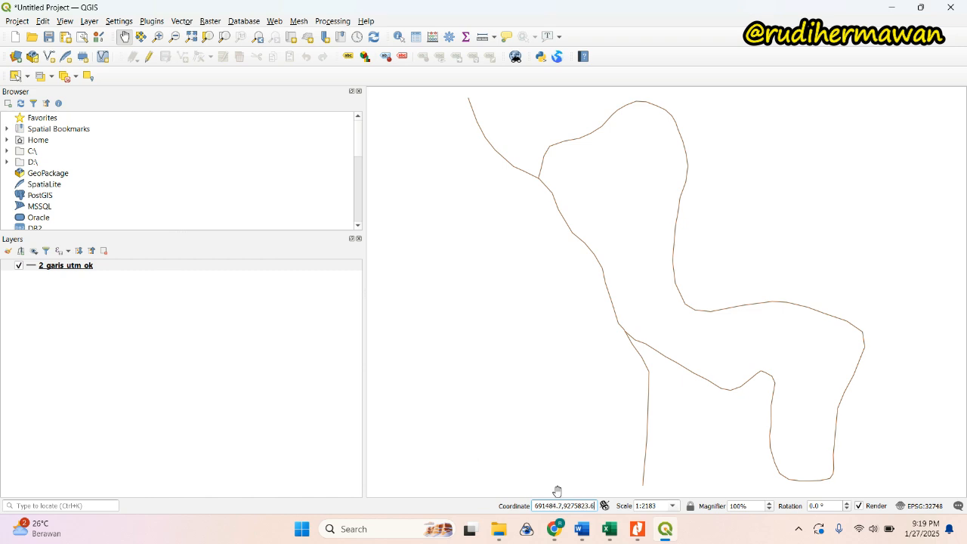
drag(545, 504, 592, 505)
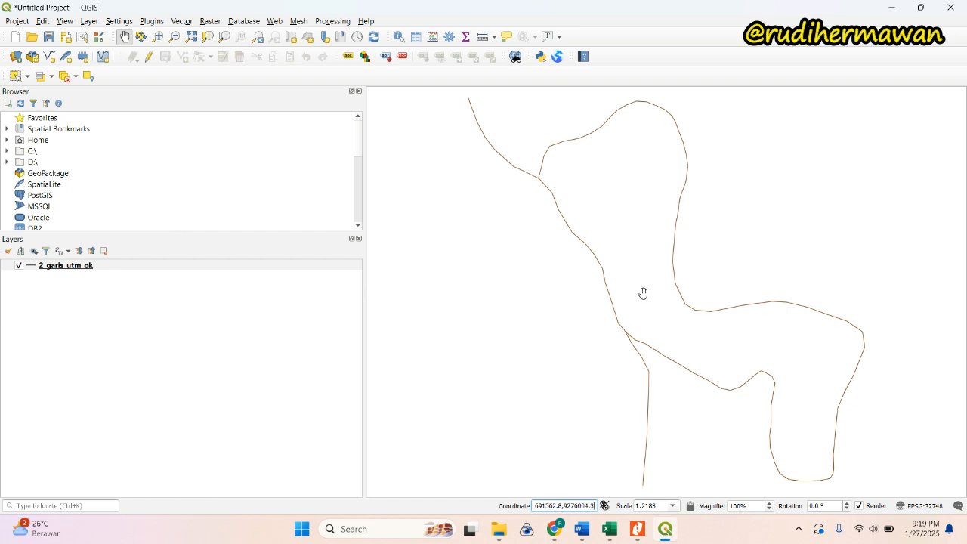
Step: Open the Buffer geoprocessing tool for 2_garis_utm_ok and set the buffer distance to 20 meters
click(183, 21)
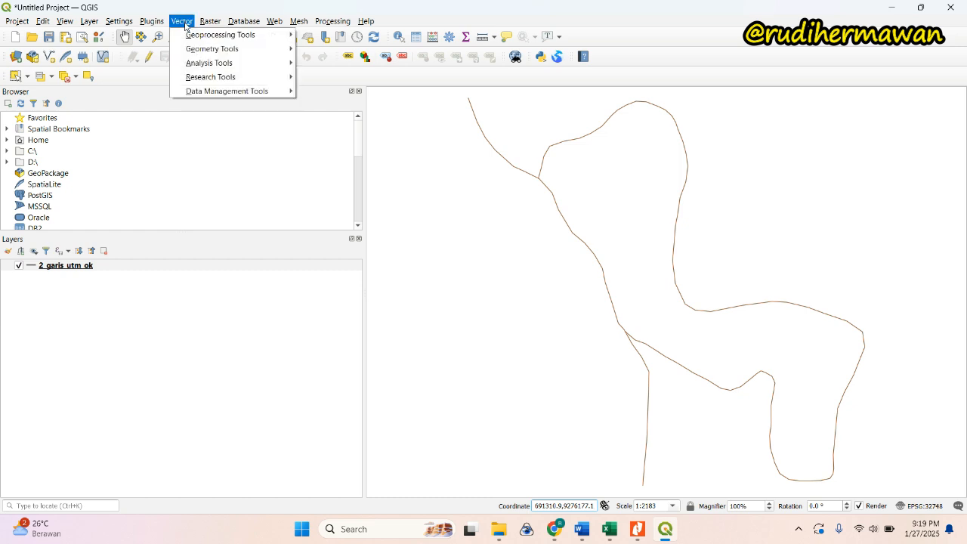
mouse_move(201, 34)
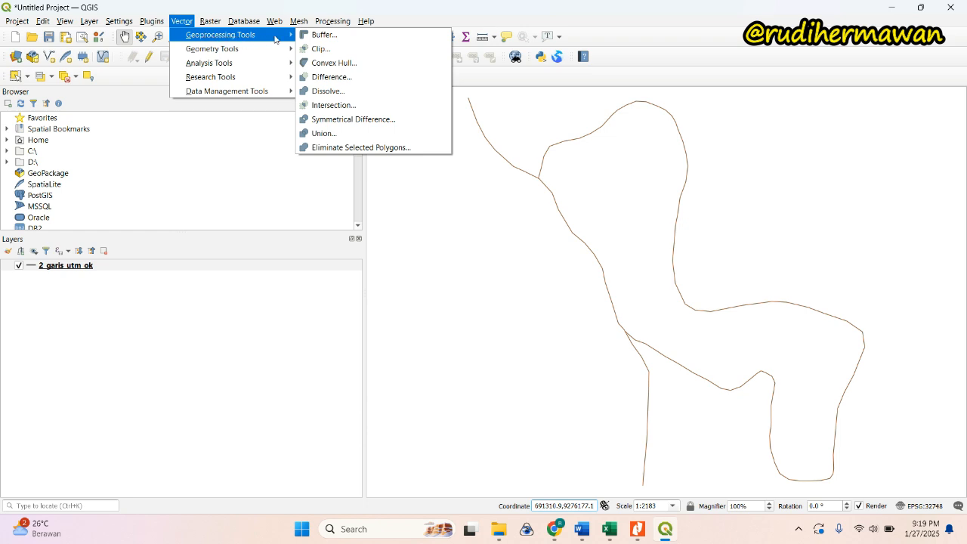
click(322, 36)
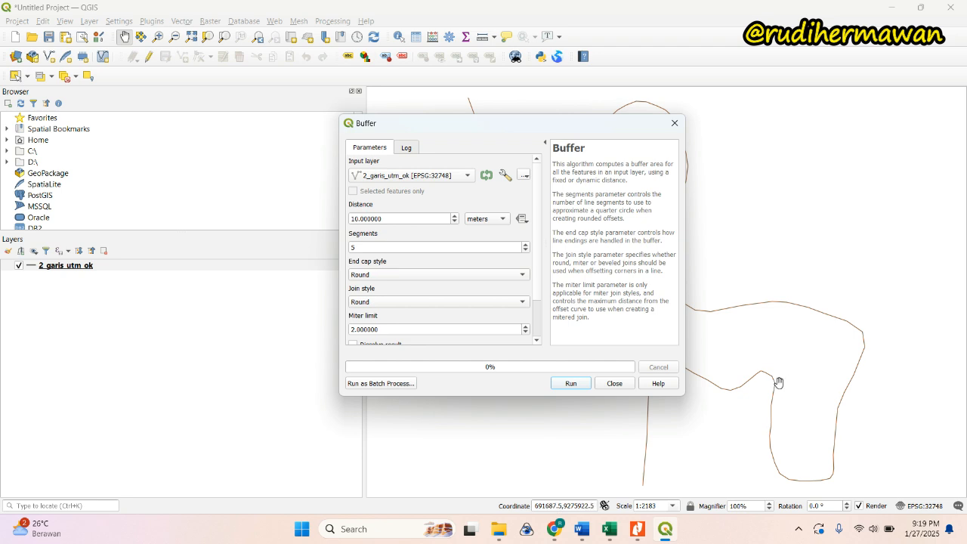
click(353, 218)
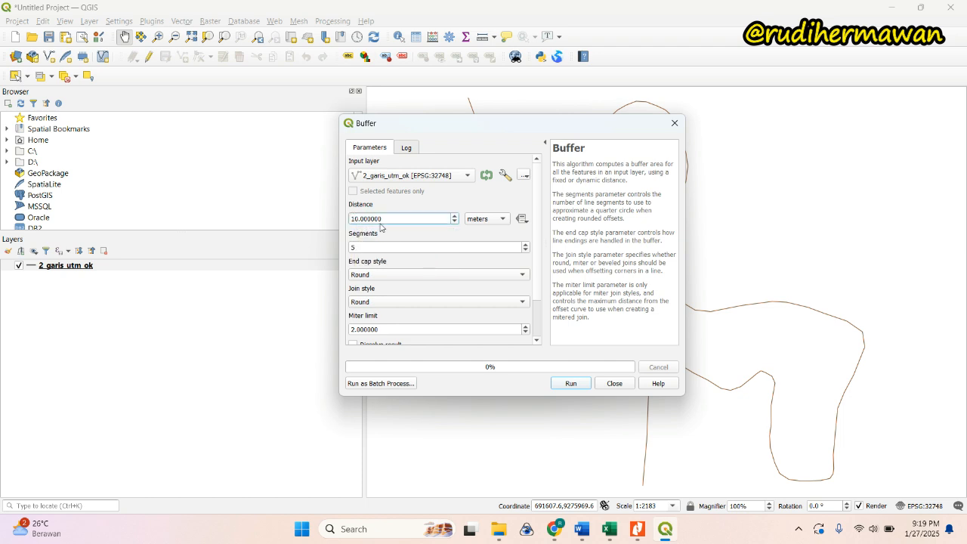
key(Delete)
Step: Set the buffer's end cap style to Flat, keep the Round join style, and run the buffer as a temporary layer
scroll(487, 276, down, 1)
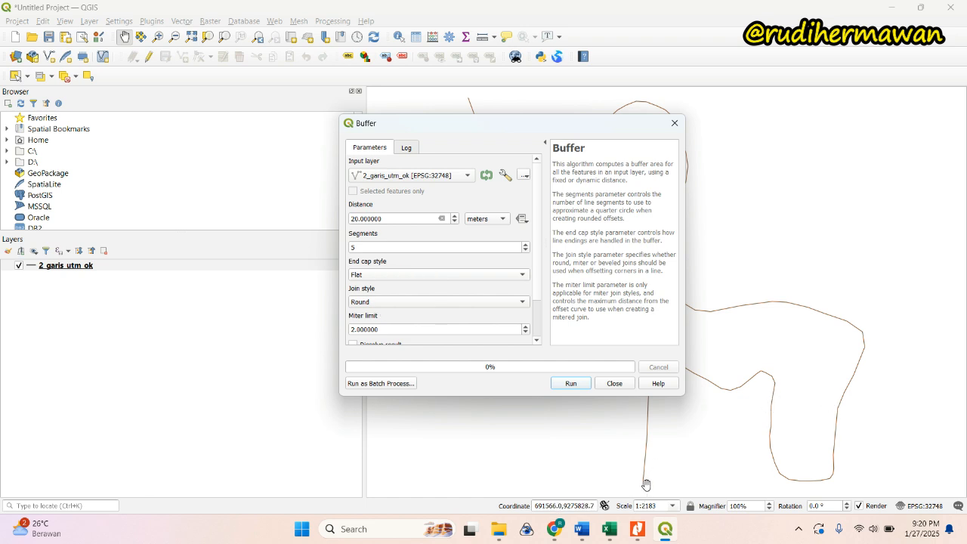
click(521, 276)
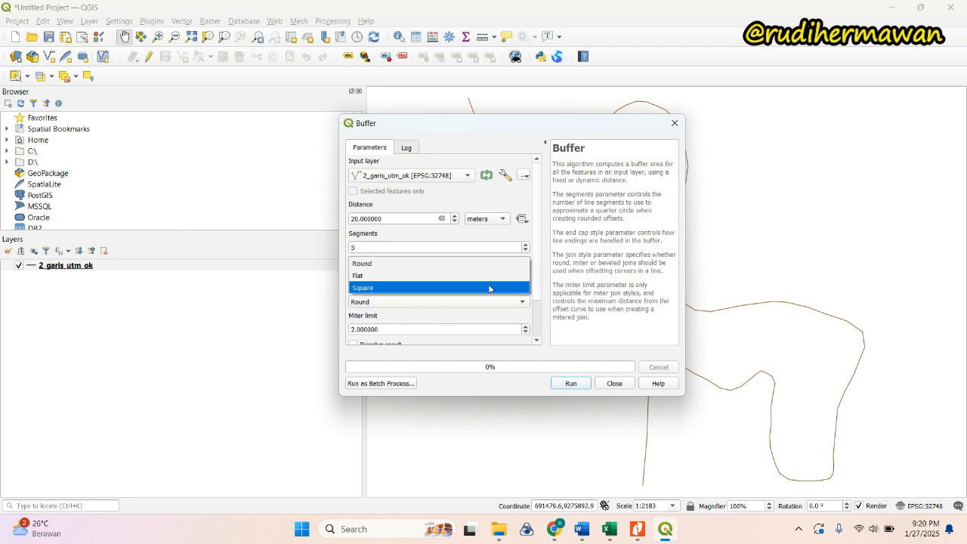
click(414, 280)
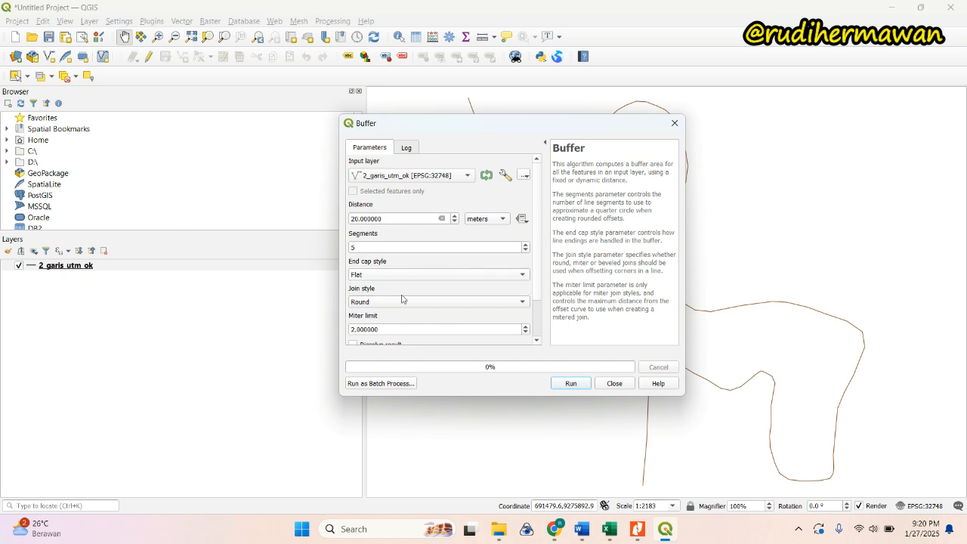
click(571, 383)
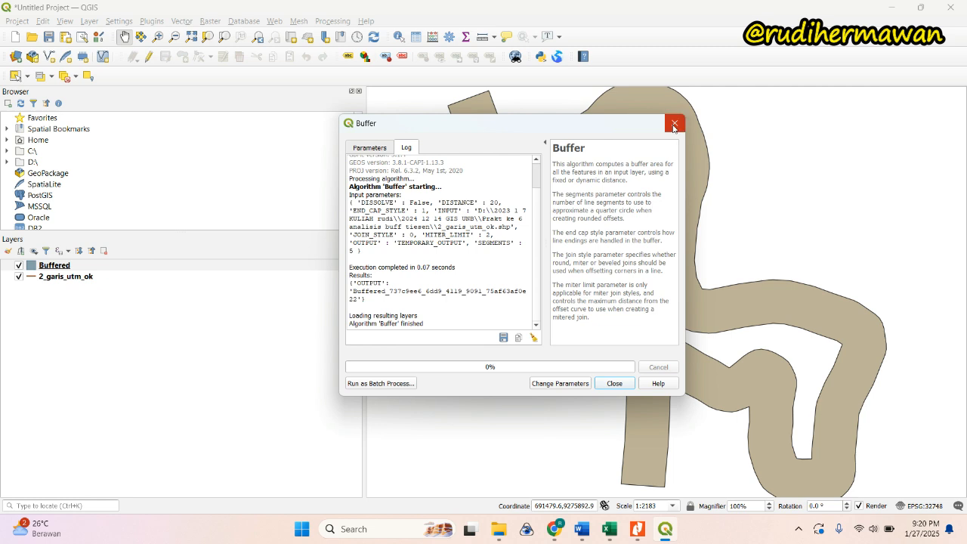
Step: Move the 2_garis_utm_ok layer above the Buffered layer and examine the buffer along the whole line
click(608, 386)
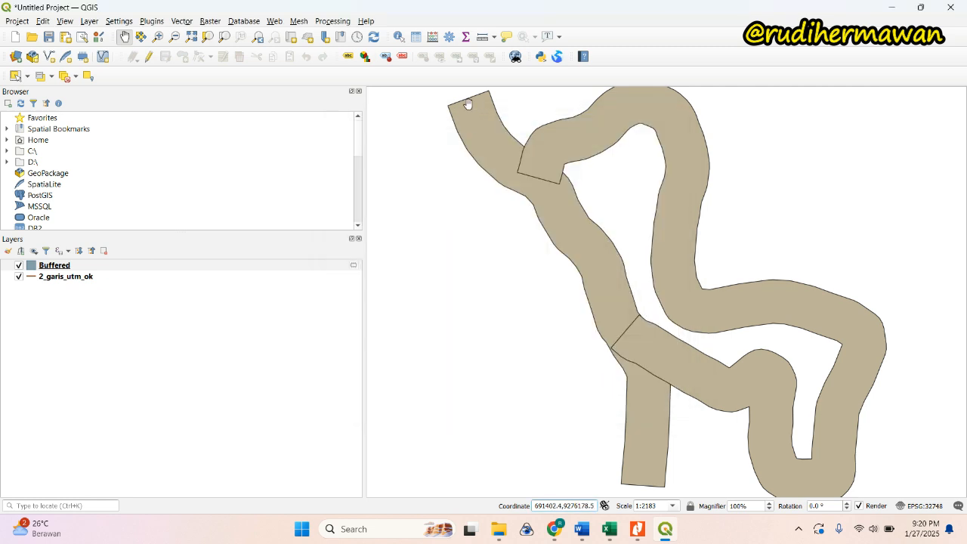
drag(43, 277, 46, 261)
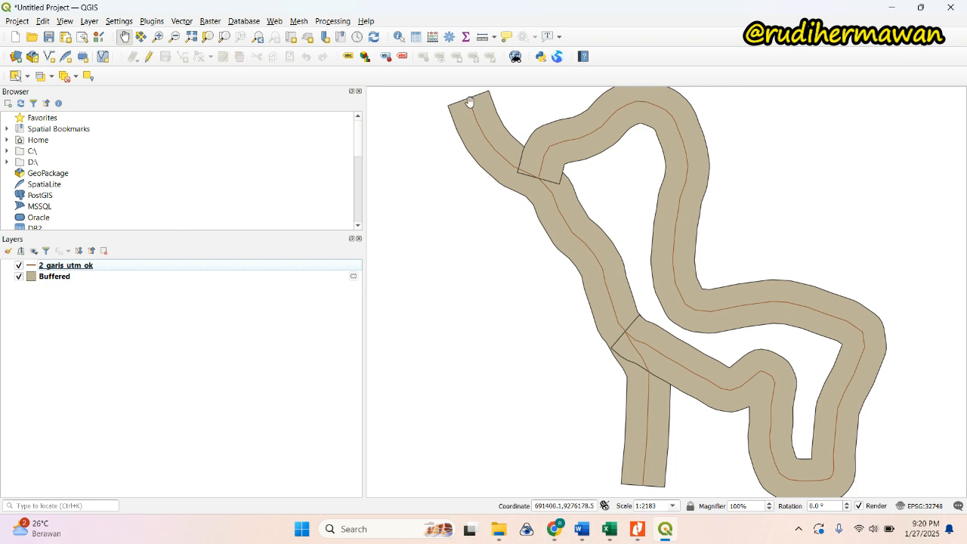
drag(478, 103, 496, 154)
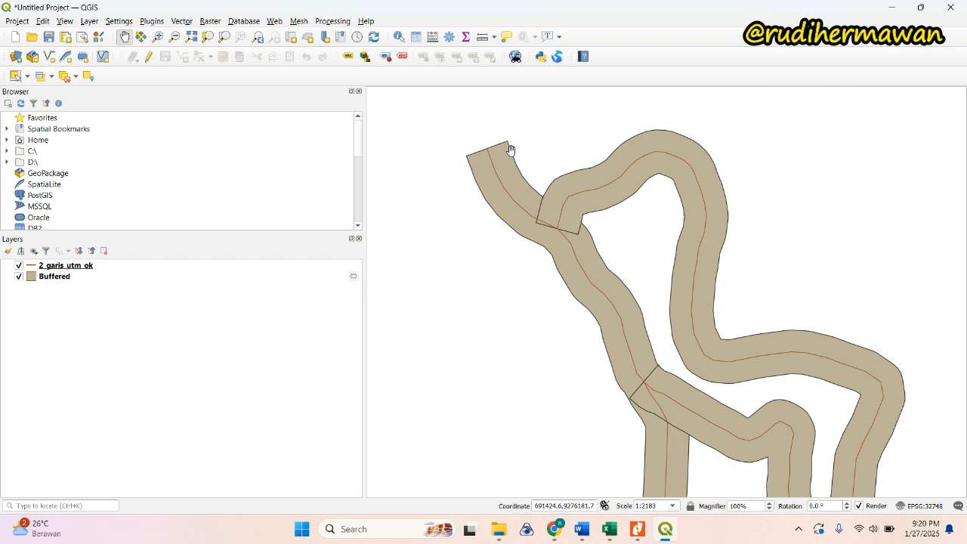
drag(662, 358, 625, 279)
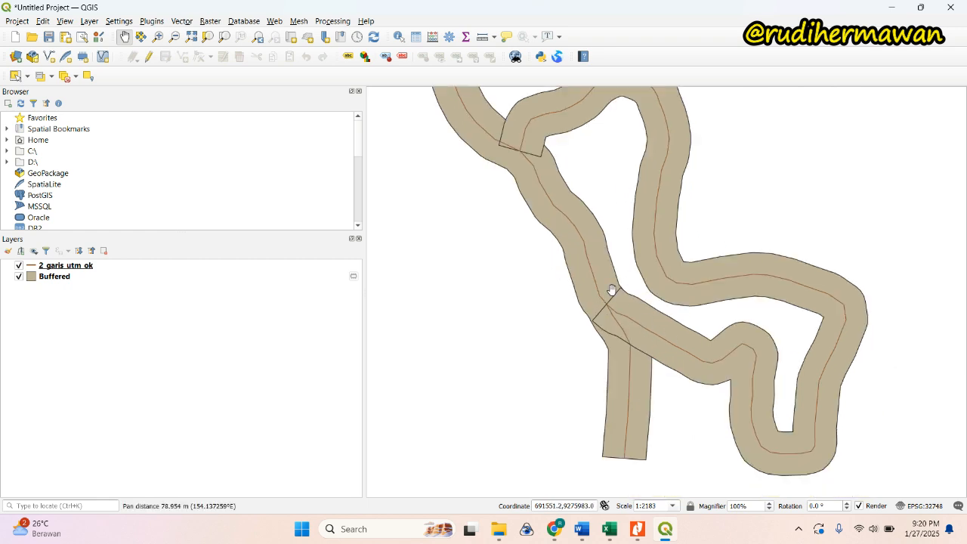
drag(568, 206, 590, 250)
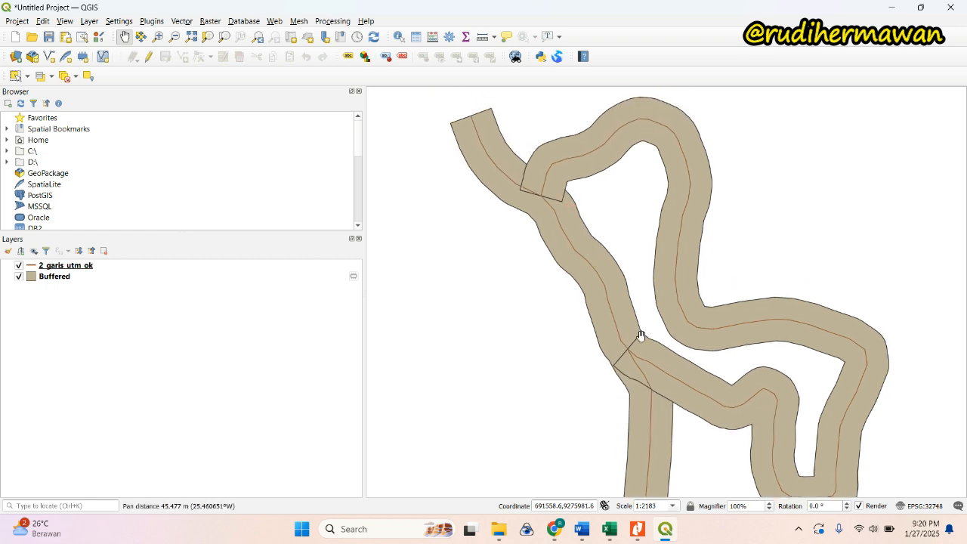
drag(640, 336, 636, 303)
drag(617, 270, 605, 298)
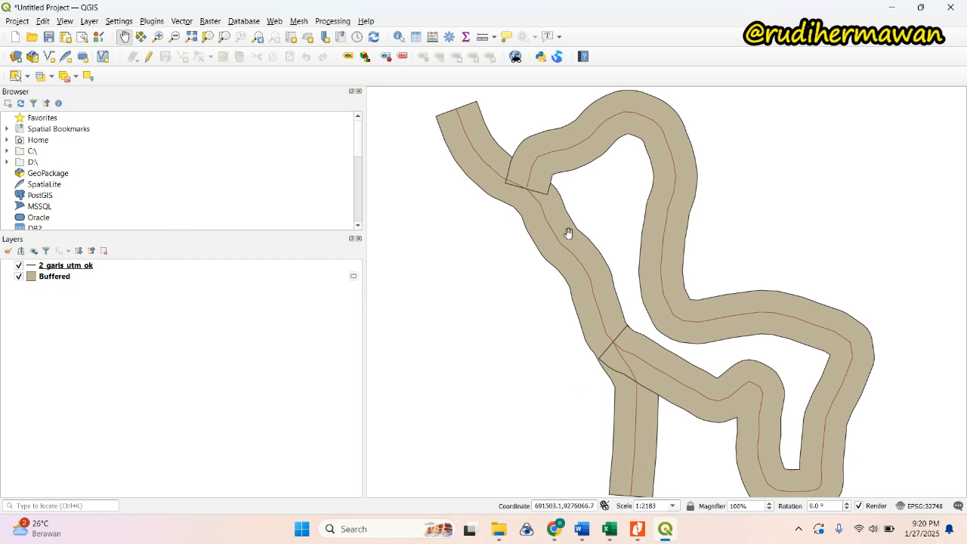
Step: Hide the 2_garis_utm_ok layer and add 1 titik situ brg.shp from the Prakt ke 6 analisis buff tiesen folder as a vector layer
click(20, 265)
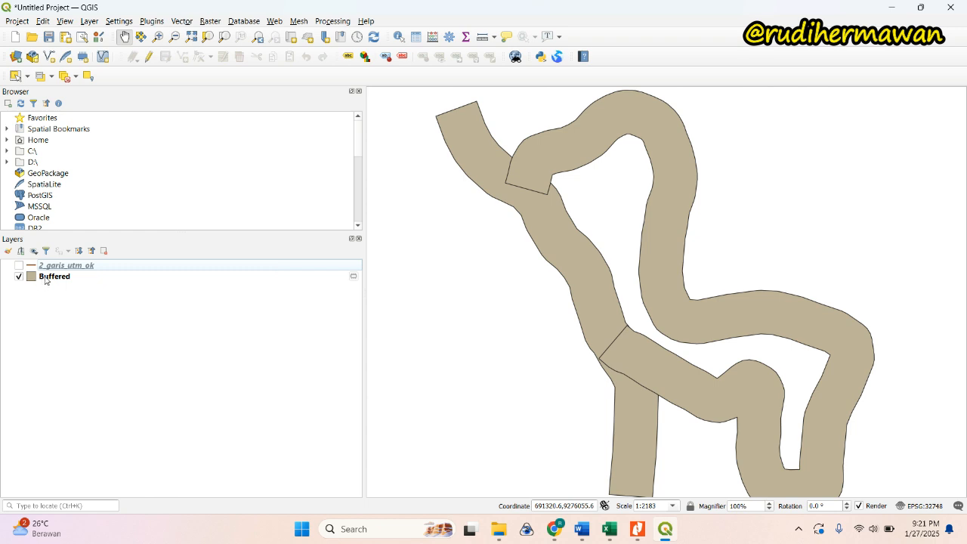
click(15, 56)
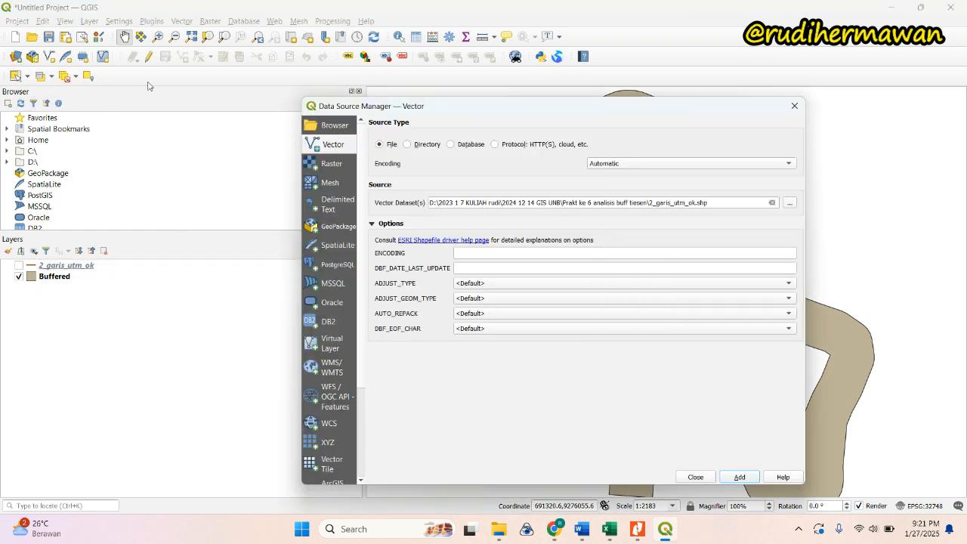
click(788, 203)
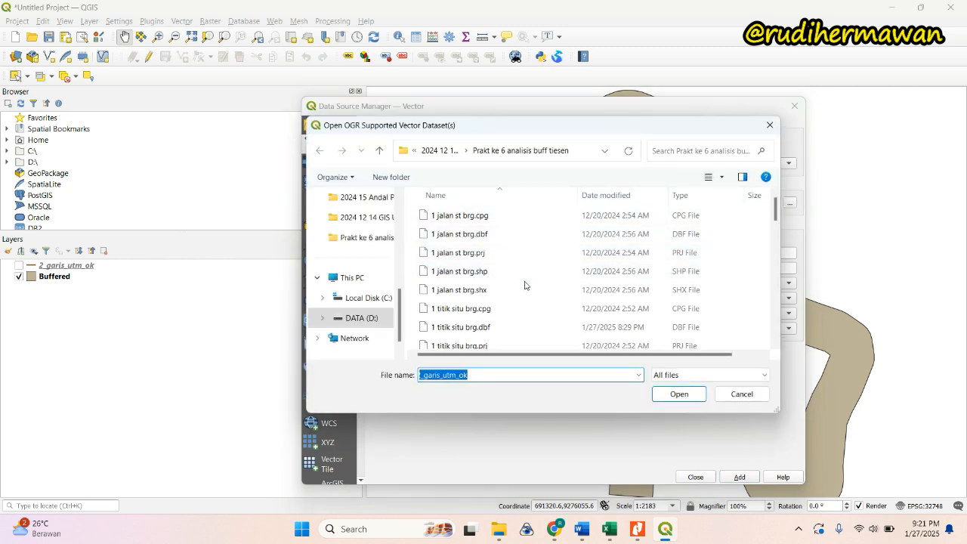
scroll(524, 285, down, 1)
scroll(525, 284, up, 1)
scroll(525, 285, down, 1)
click(511, 320)
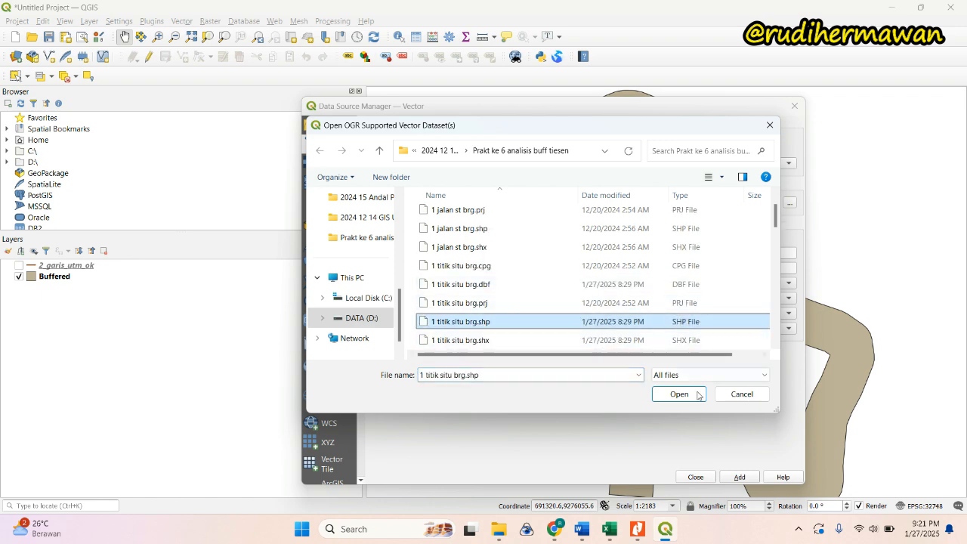
click(697, 395)
click(740, 476)
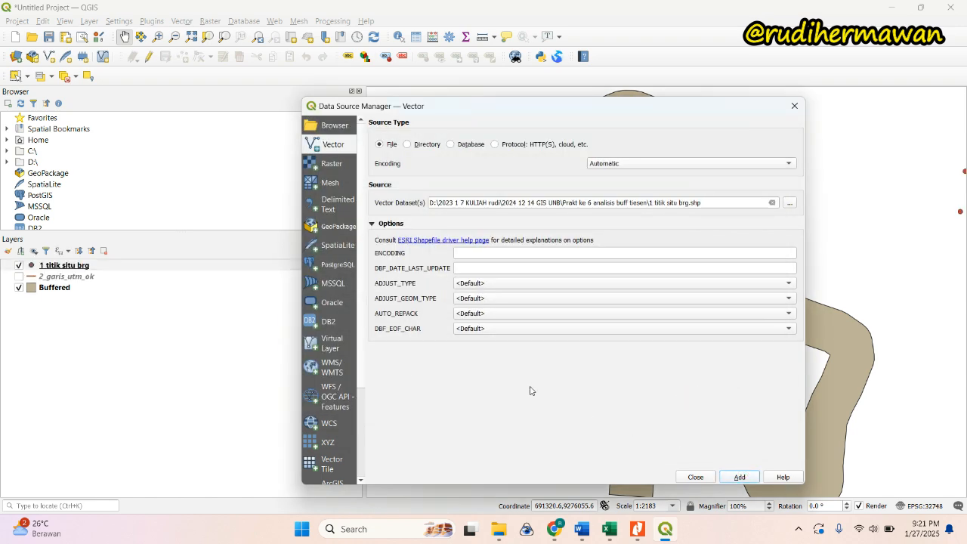
click(695, 477)
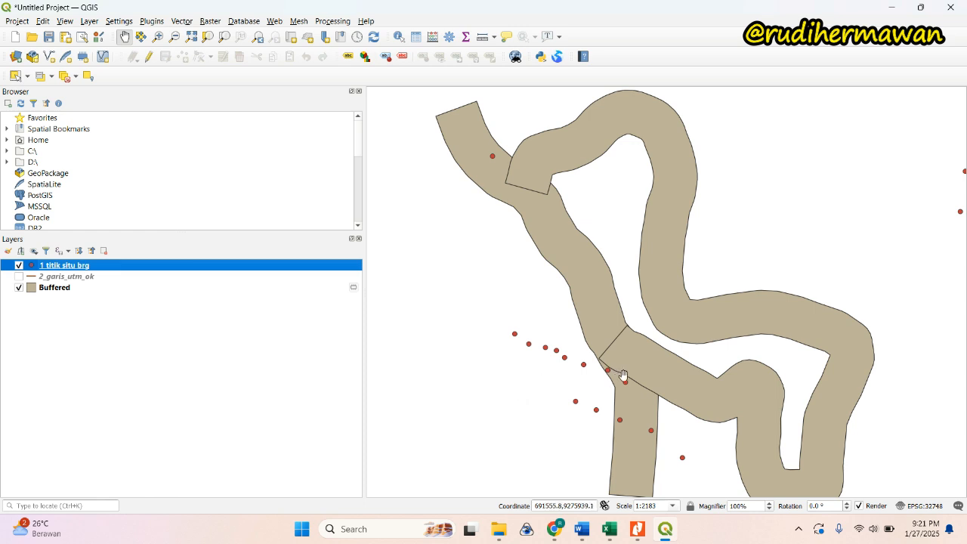
right_click(186, 269)
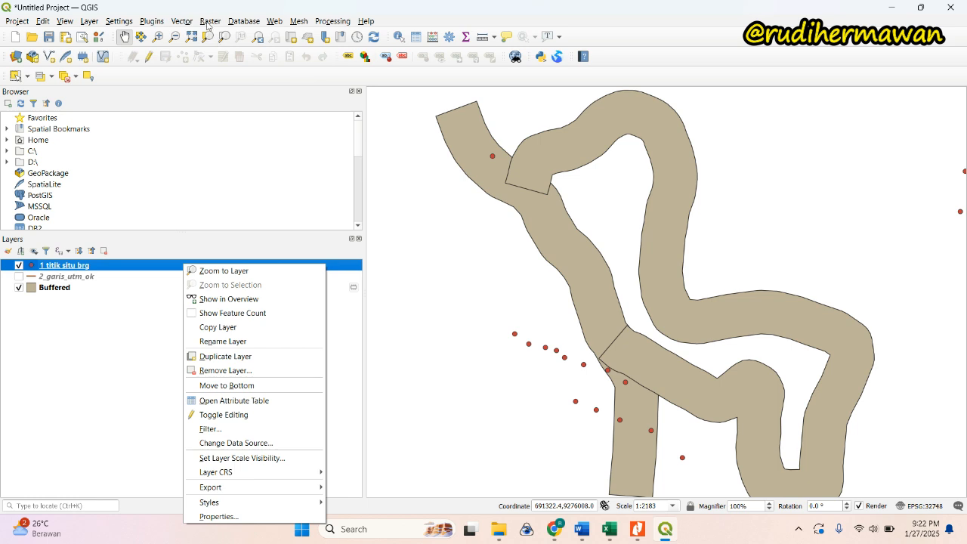
click(181, 21)
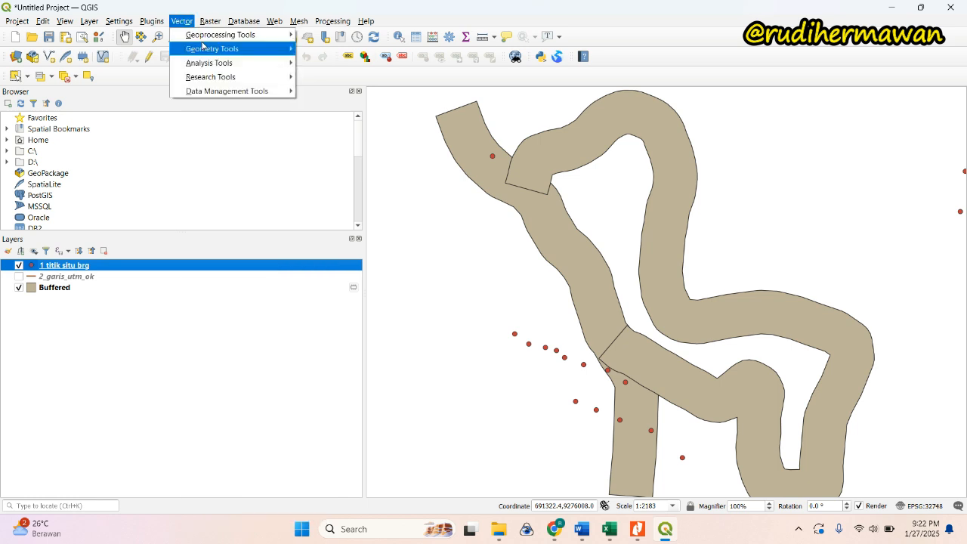
mouse_move(240, 40)
click(316, 36)
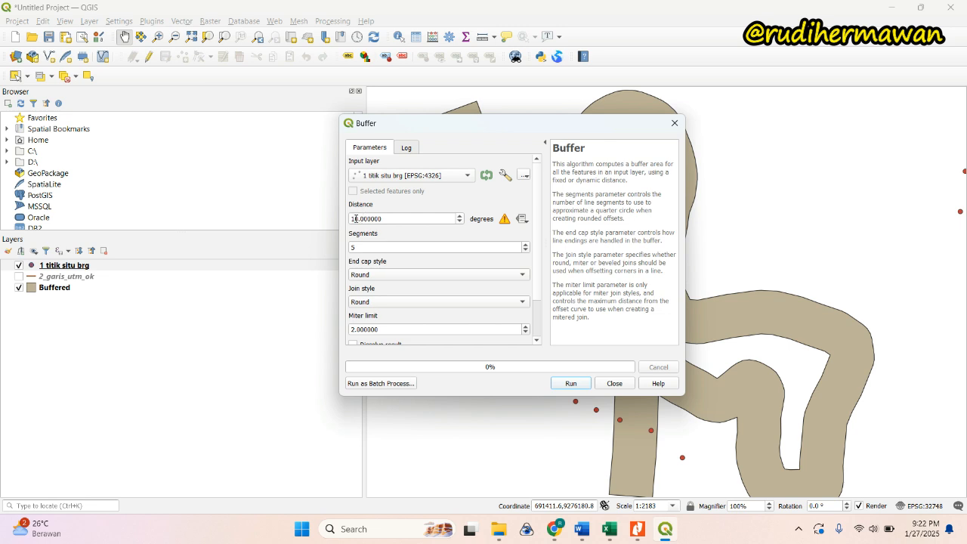
click(355, 218)
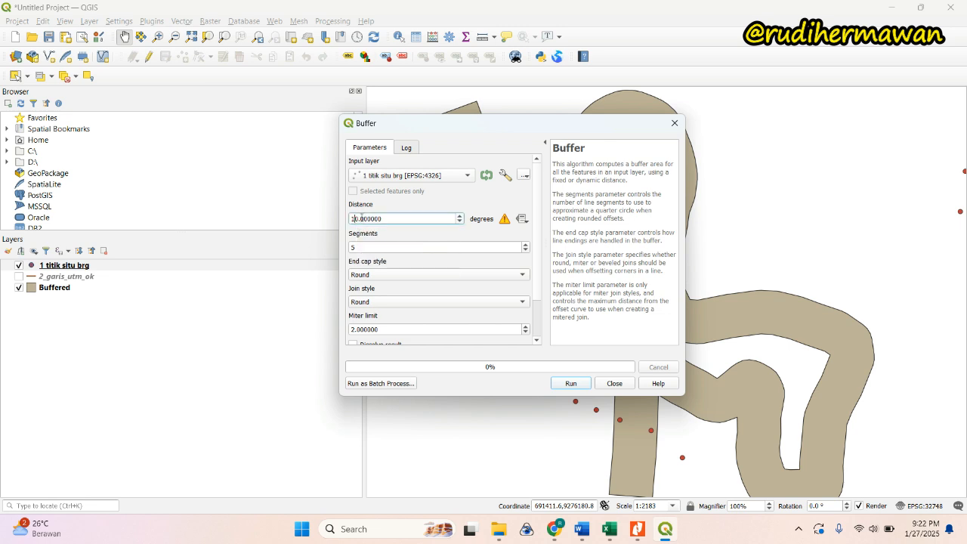
key(BackSpace)
text(200)
click(624, 388)
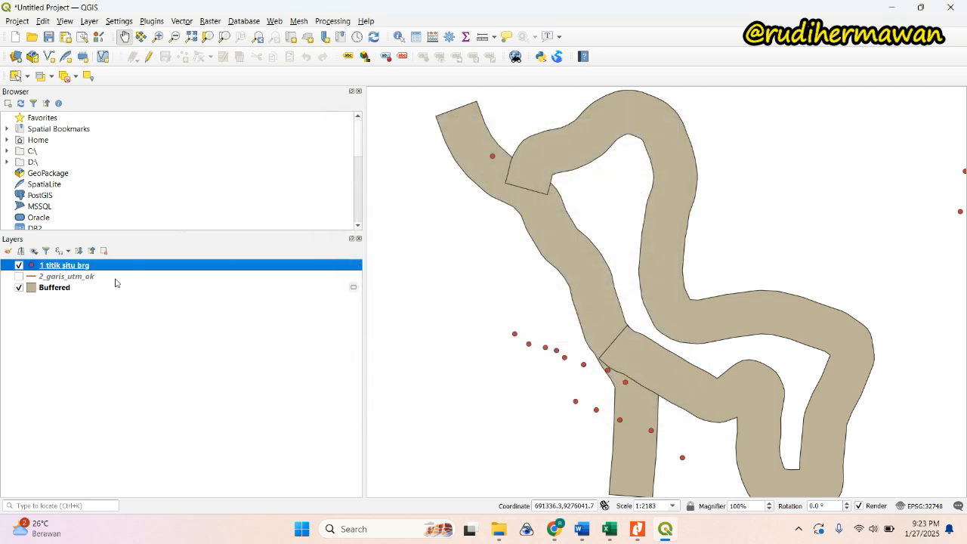
Step: Start exporting the 1 titik situ brg layer as an ESRI Shapefile named 1 titik situ brg_utm_ok in the Prakt ke 6 analisis buff tiesen folder
right_click(90, 268)
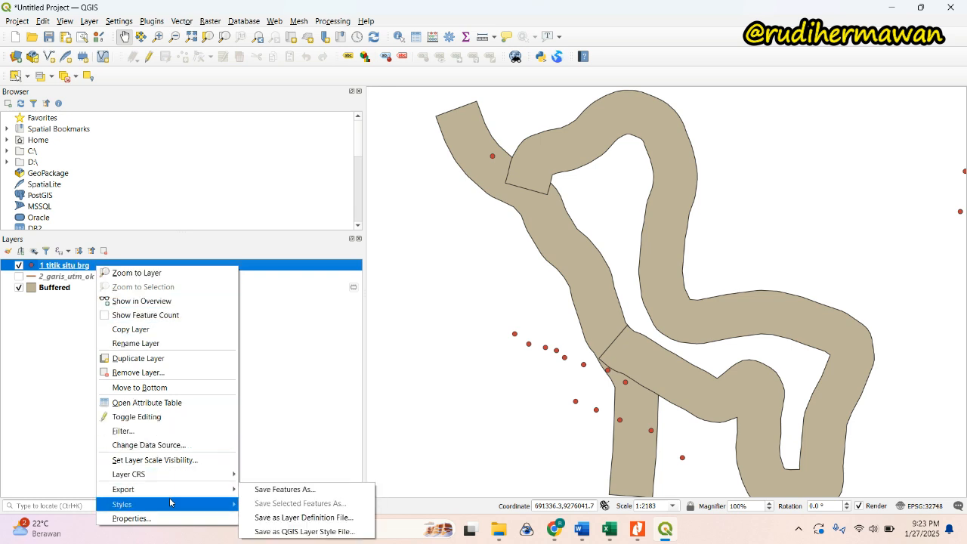
click(275, 489)
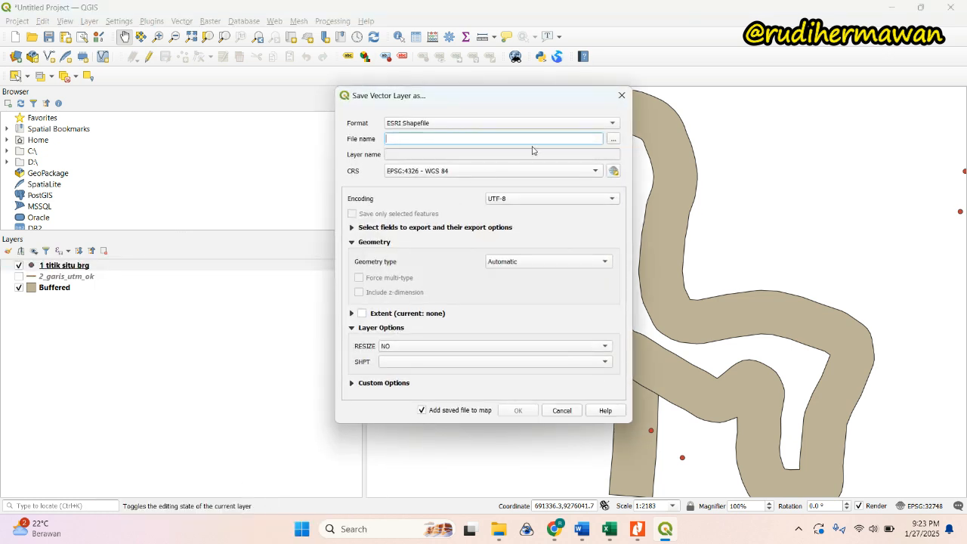
click(612, 139)
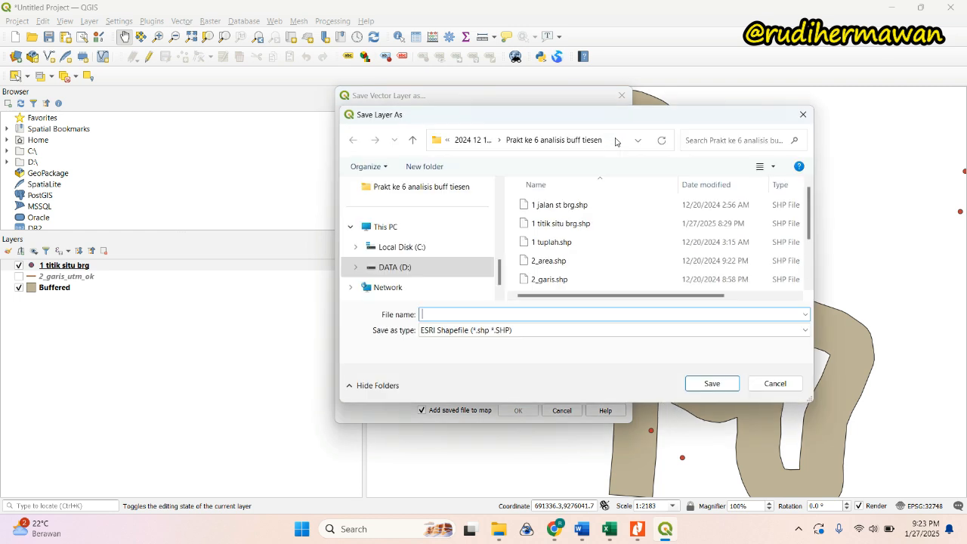
click(601, 223)
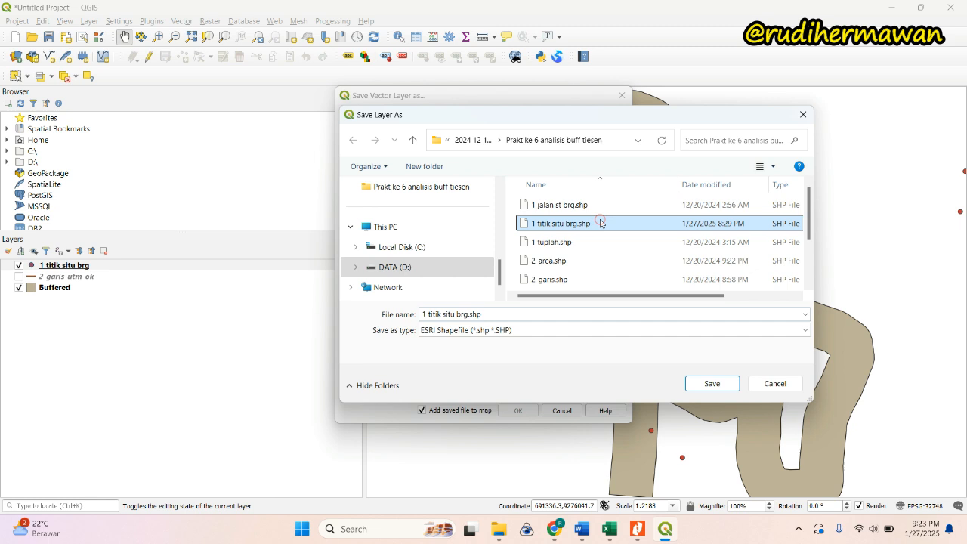
click(491, 314)
click(496, 312)
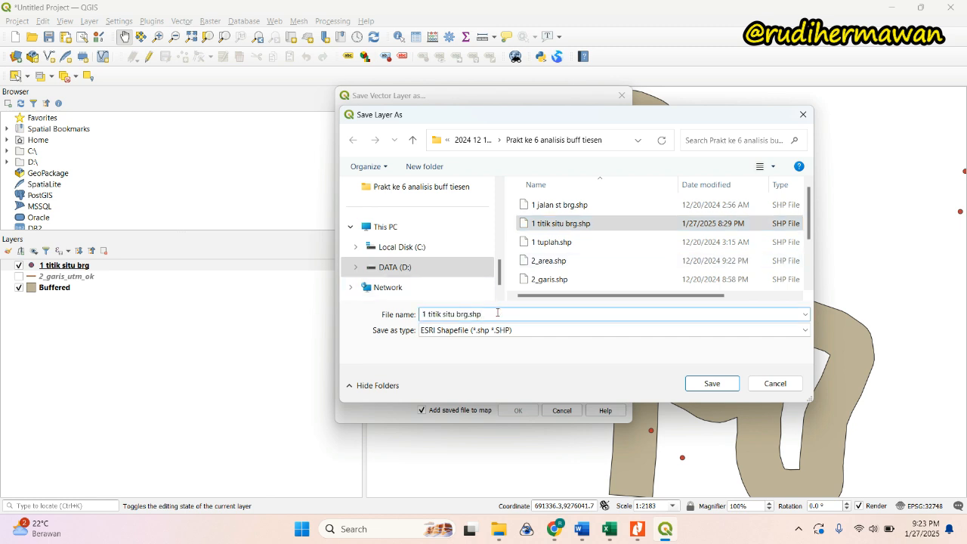
key(BackSpace)
key(BackSpace)
key(BackSpace)
text(_)
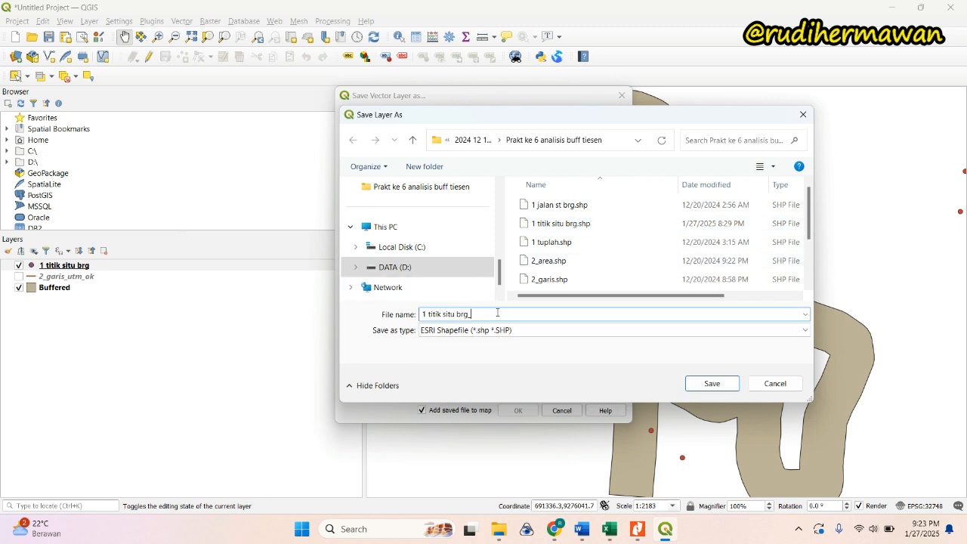
text(utm_ok)
click(712, 383)
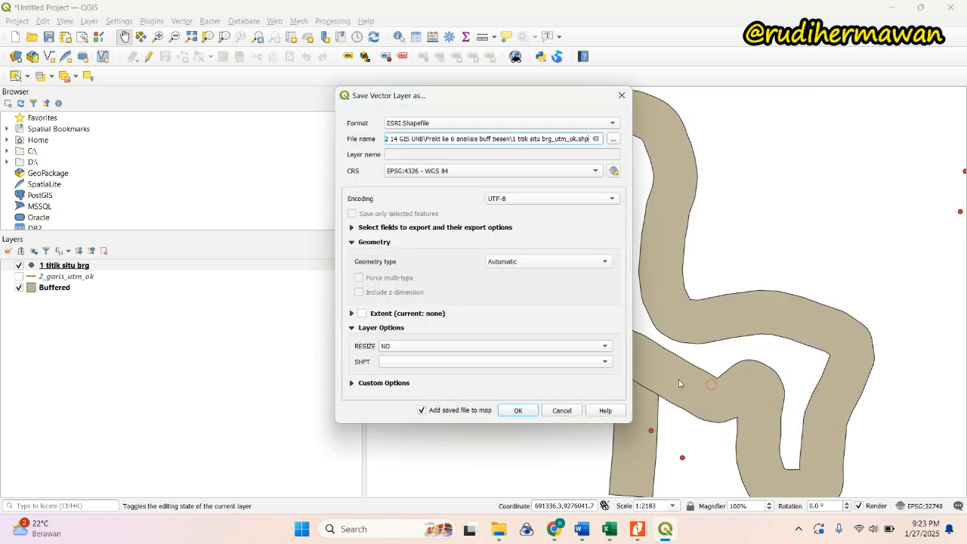
Step: Set the export CRS to EPSG:32748 - WGS 84 / UTM zone 48S and save the point layer, adding it to the map
click(614, 172)
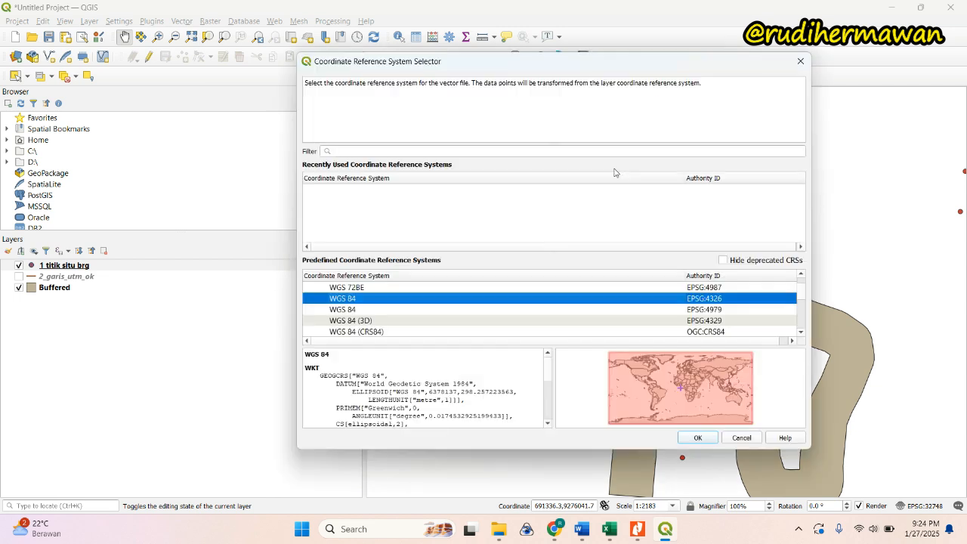
click(437, 154)
text(48)
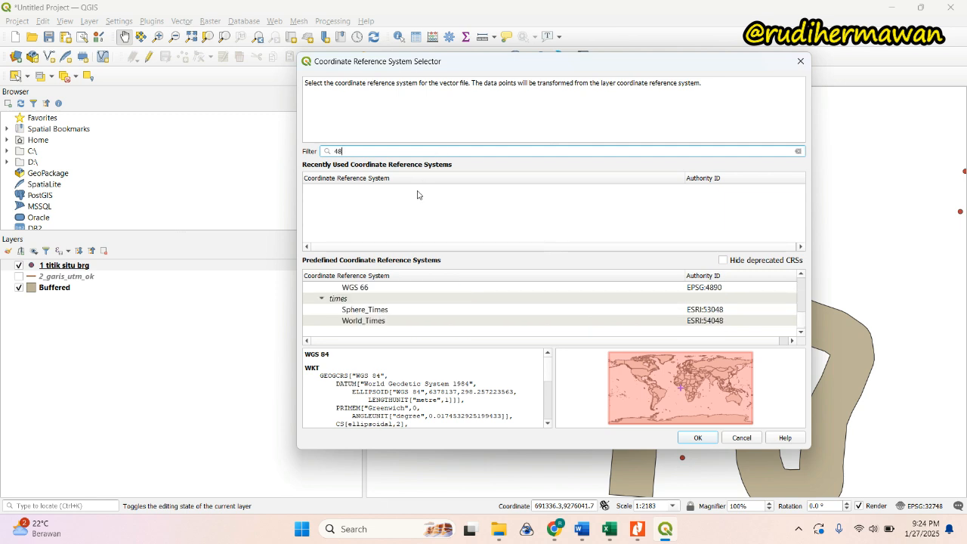
text(s)
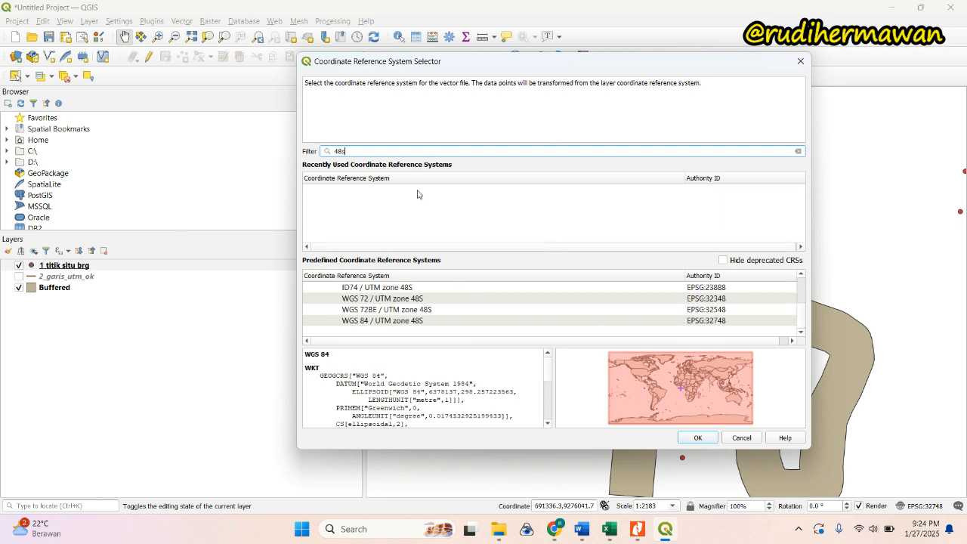
click(413, 323)
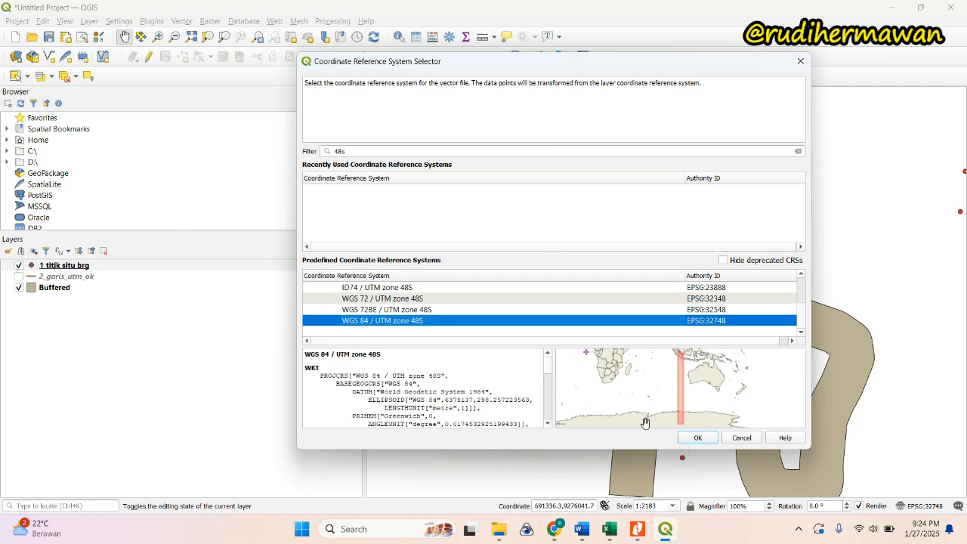
click(697, 437)
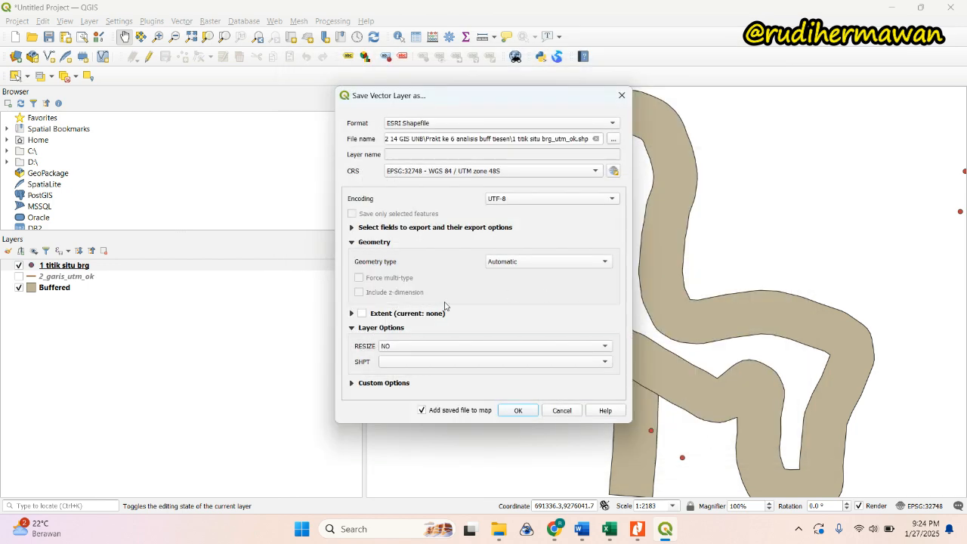
click(518, 411)
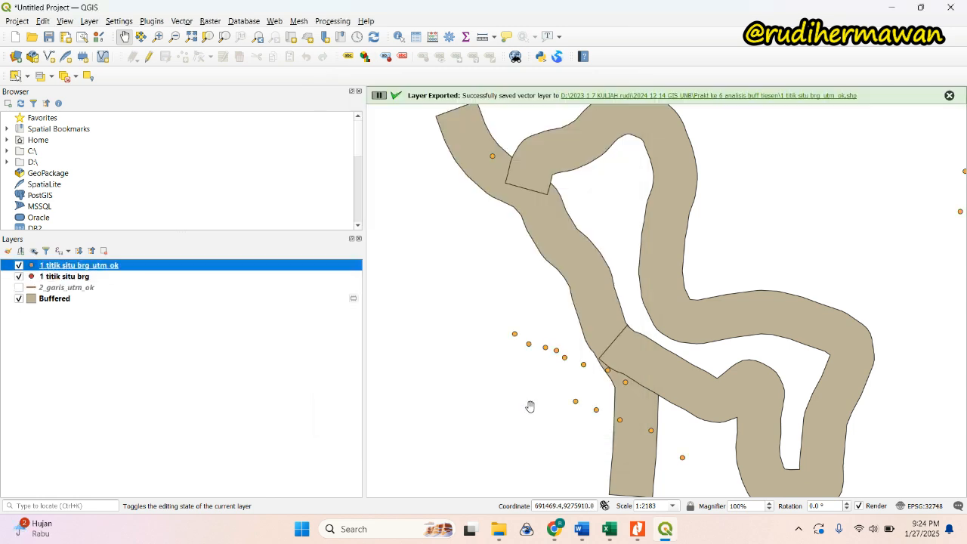
Step: Remove the original 1 titik situ brg layer from the project, keeping the UTM version
right_click(145, 268)
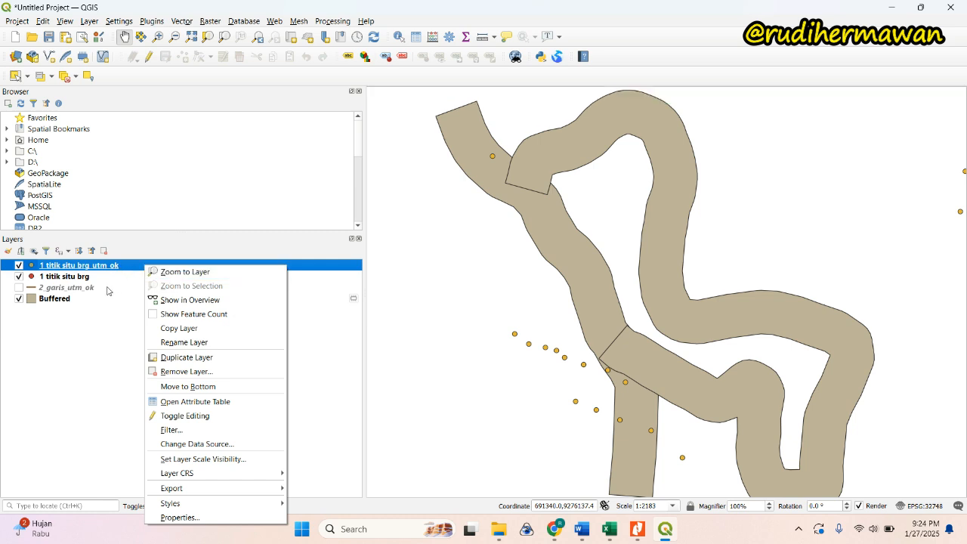
click(99, 287)
click(116, 269)
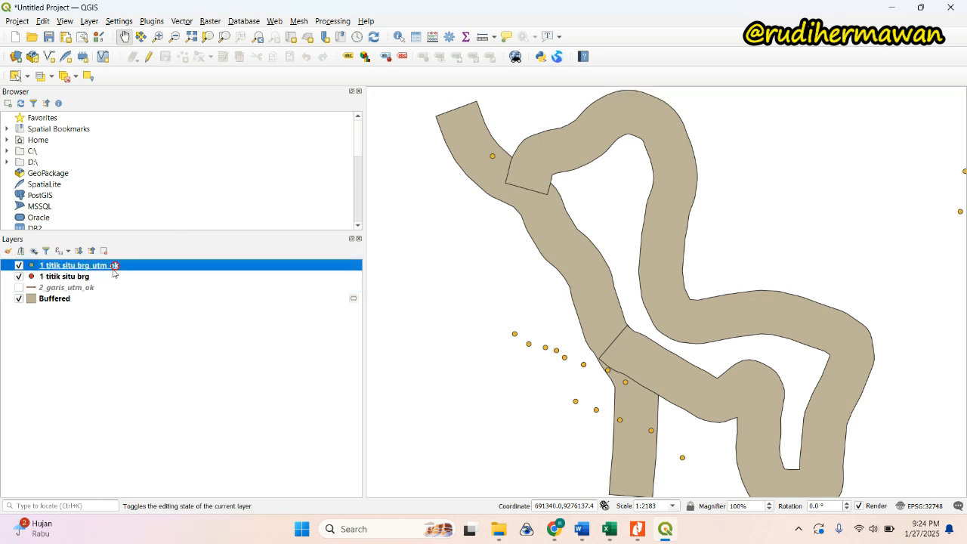
click(89, 277)
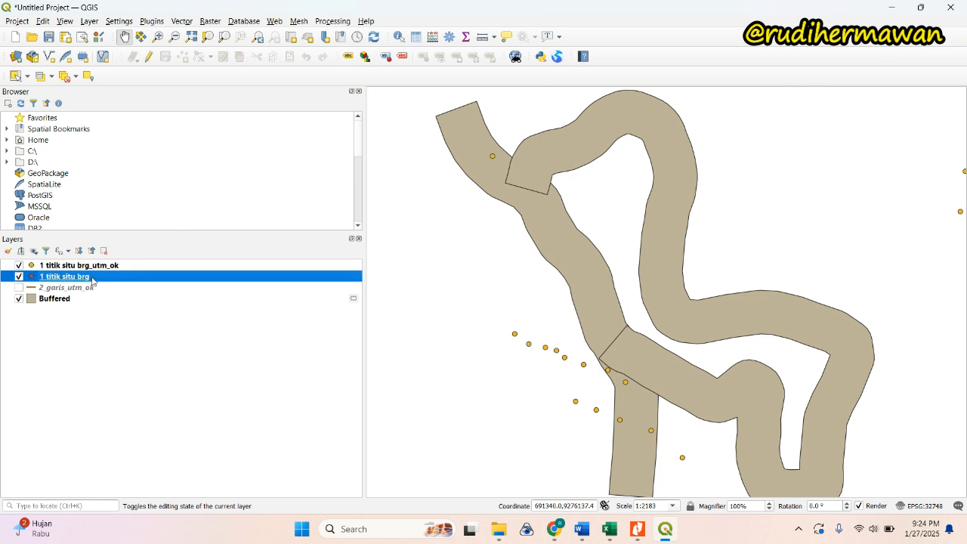
right_click(92, 279)
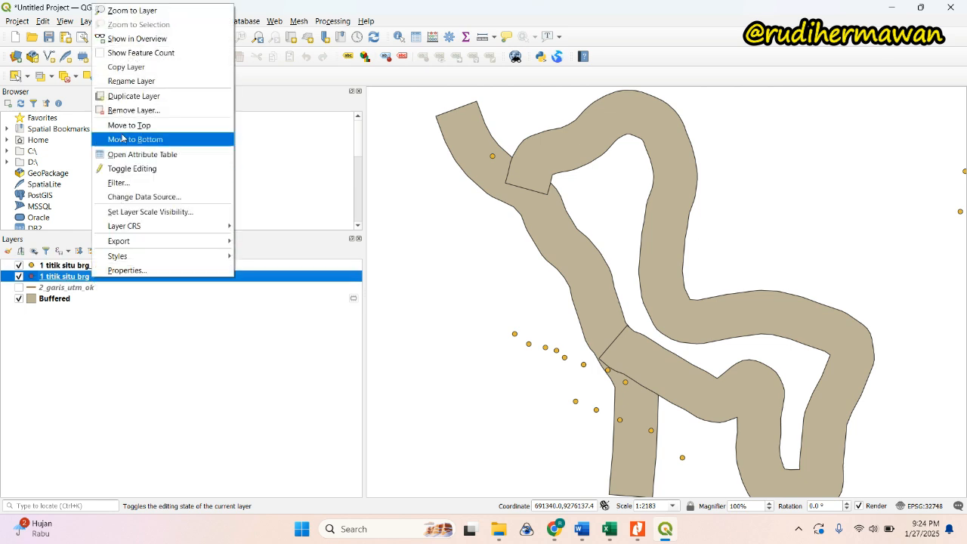
click(128, 109)
click(482, 275)
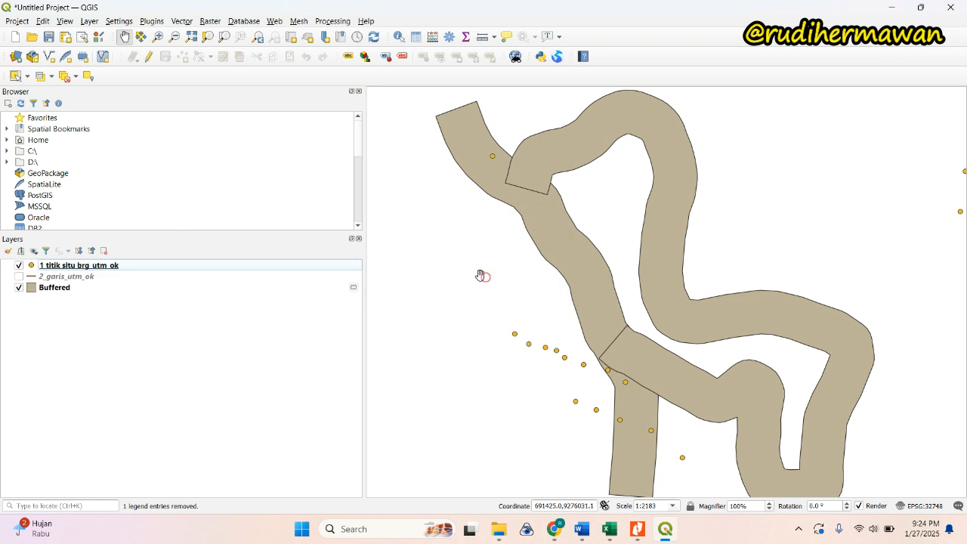
Step: Open the Buffer tool for the 1 titik situ brg_utm_ok layer and set the distance to 30 meters
click(115, 266)
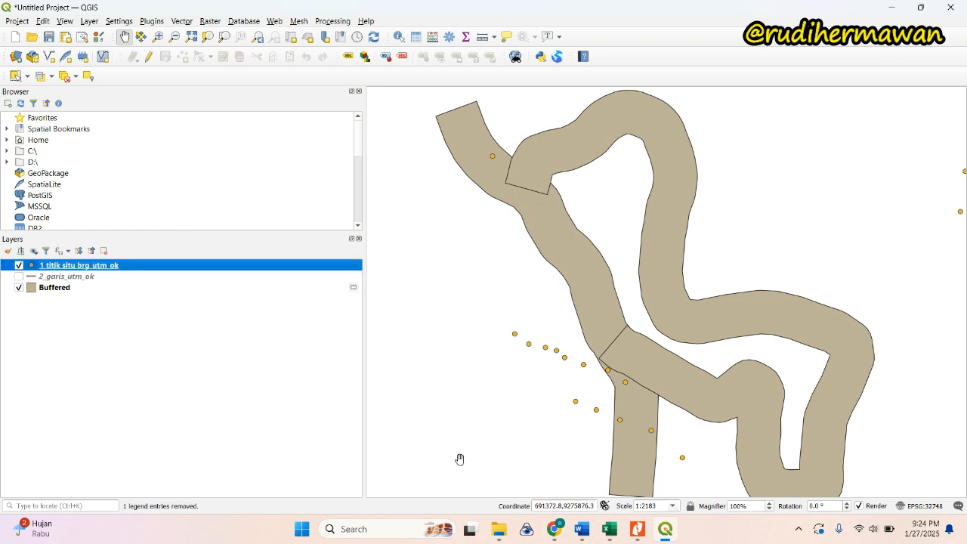
scroll(584, 369, up, 1)
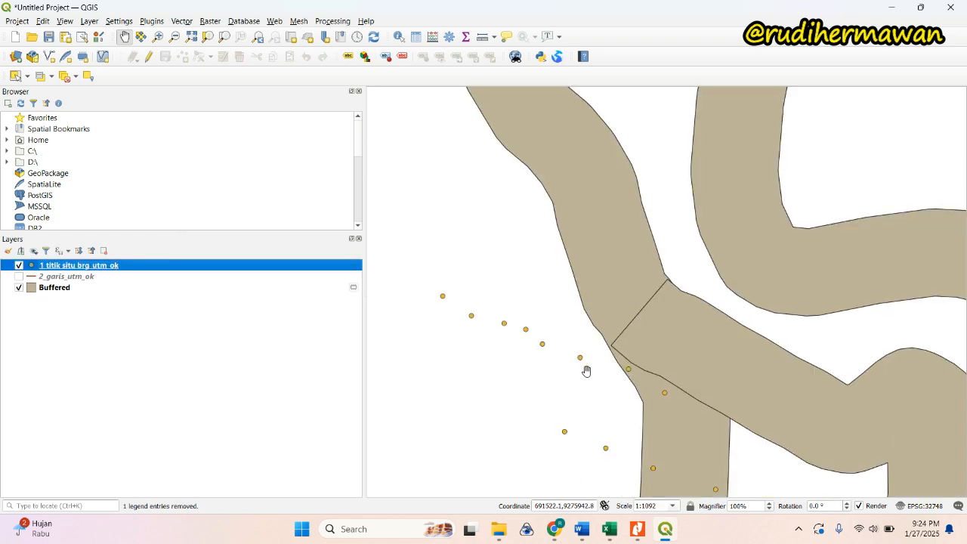
scroll(586, 370, down, 1)
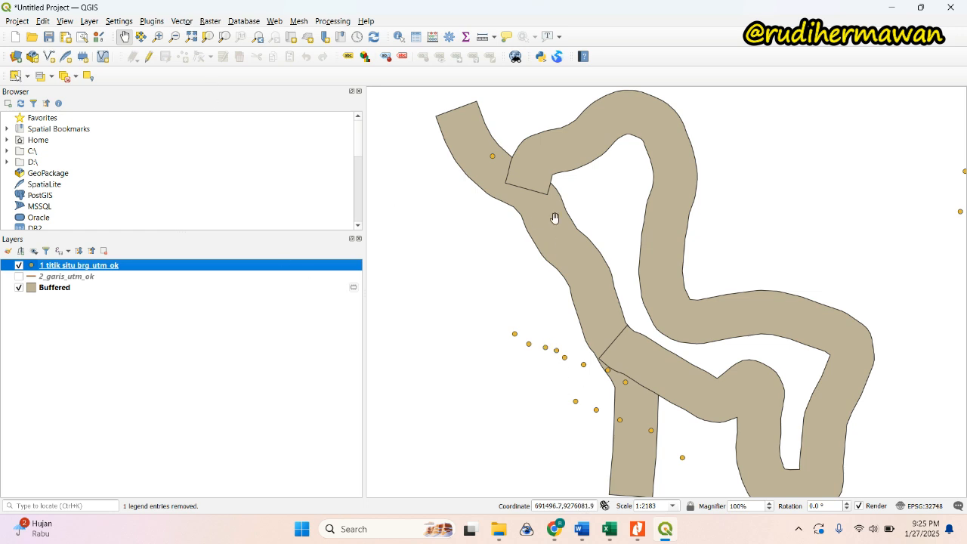
click(182, 21)
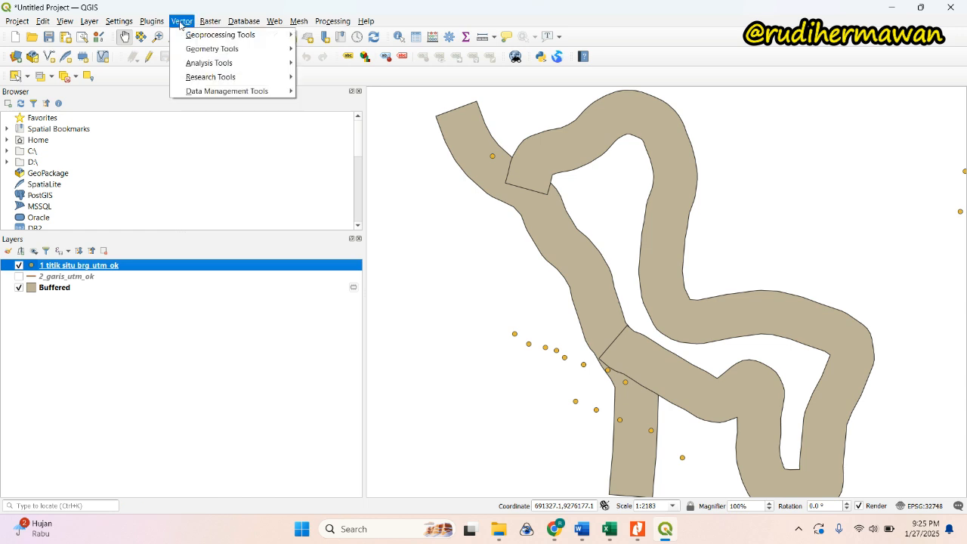
mouse_move(188, 38)
click(323, 35)
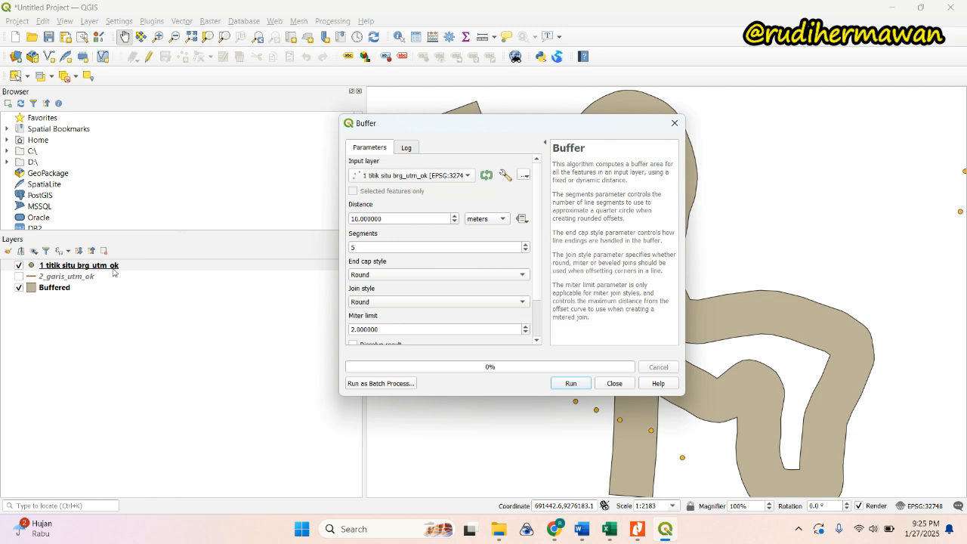
click(357, 218)
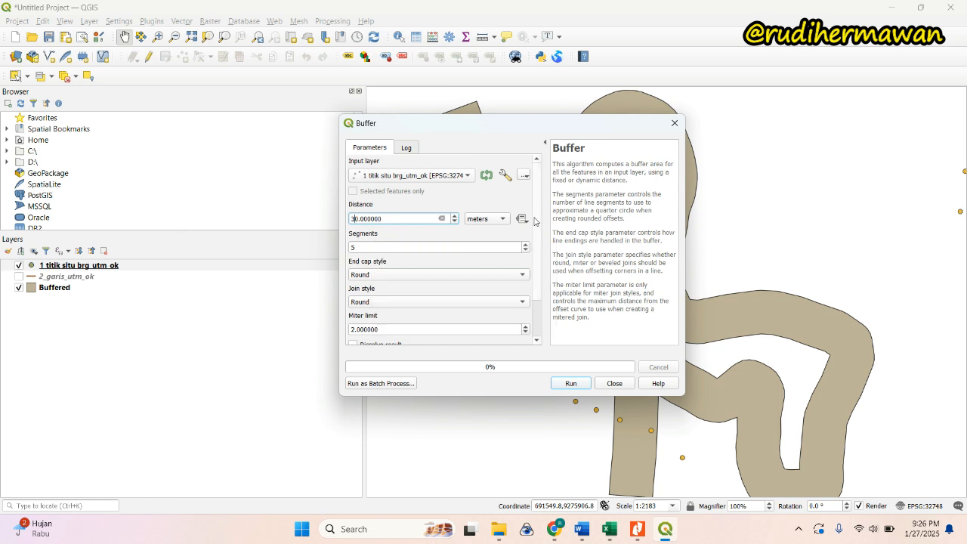
click(394, 217)
Step: Run the point buffer as a temporary layer and place the 1 titik situ brg_utm_ok layer above it
scroll(538, 225, down, 2)
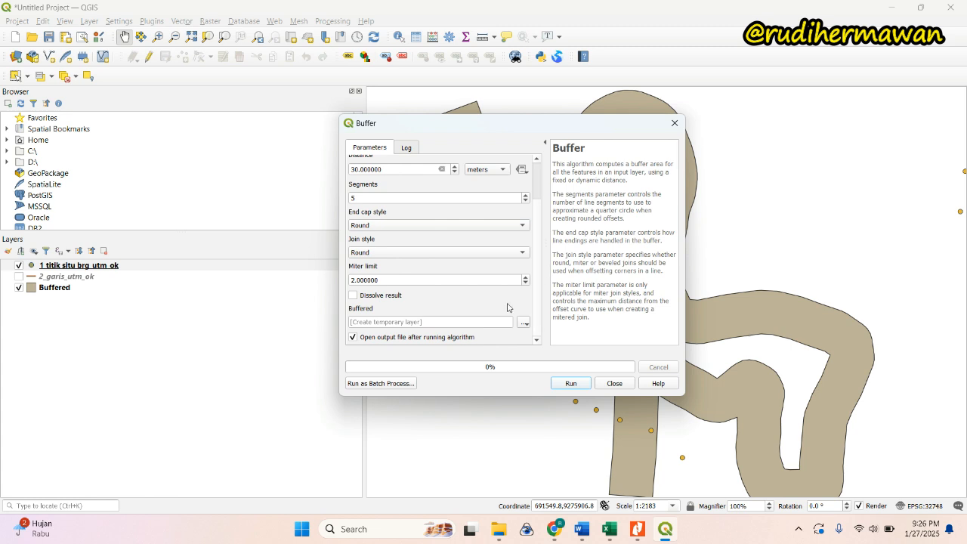
click(566, 386)
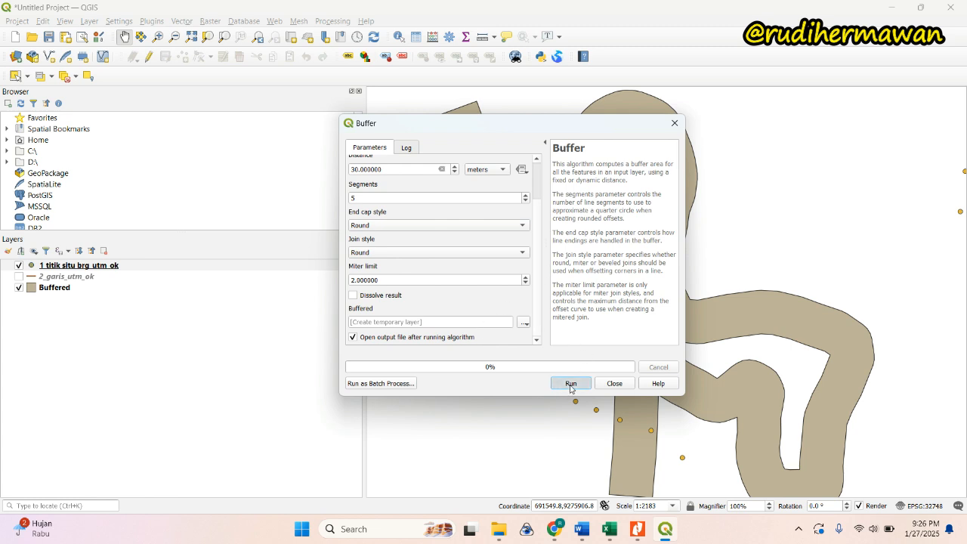
click(615, 383)
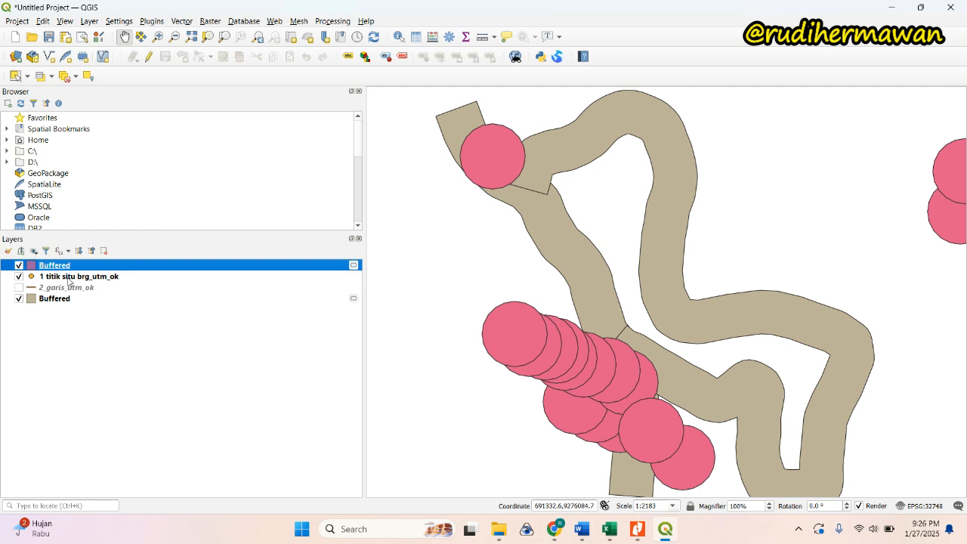
drag(81, 271, 84, 282)
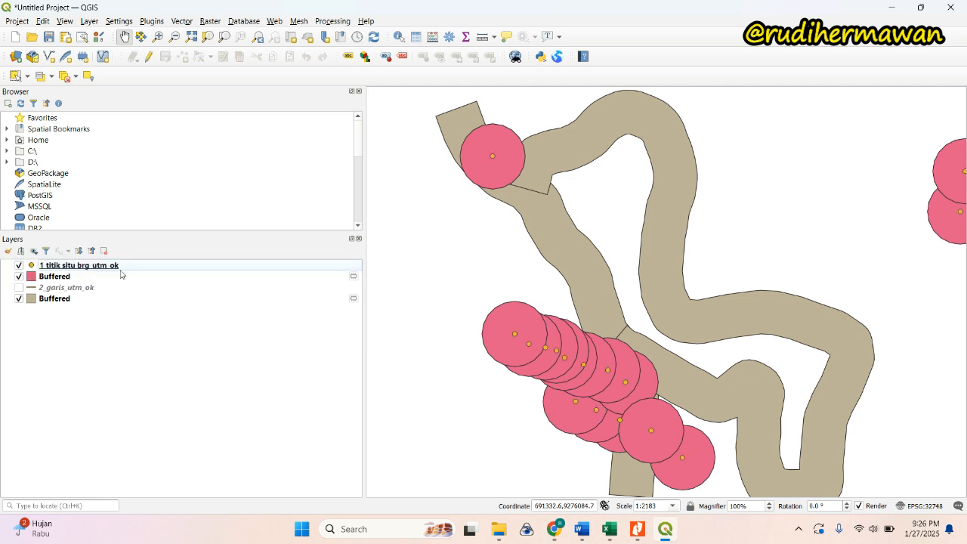
Step: Examine the circular buffers around the clustered points and the single point lying on the line buffer
scroll(528, 363, up, 2)
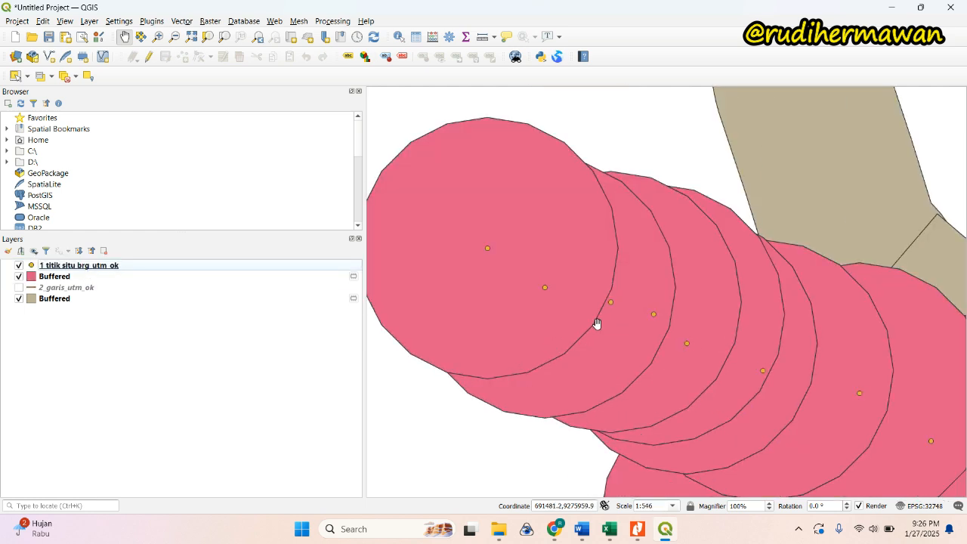
scroll(597, 324, down, 1)
scroll(573, 317, up, 2)
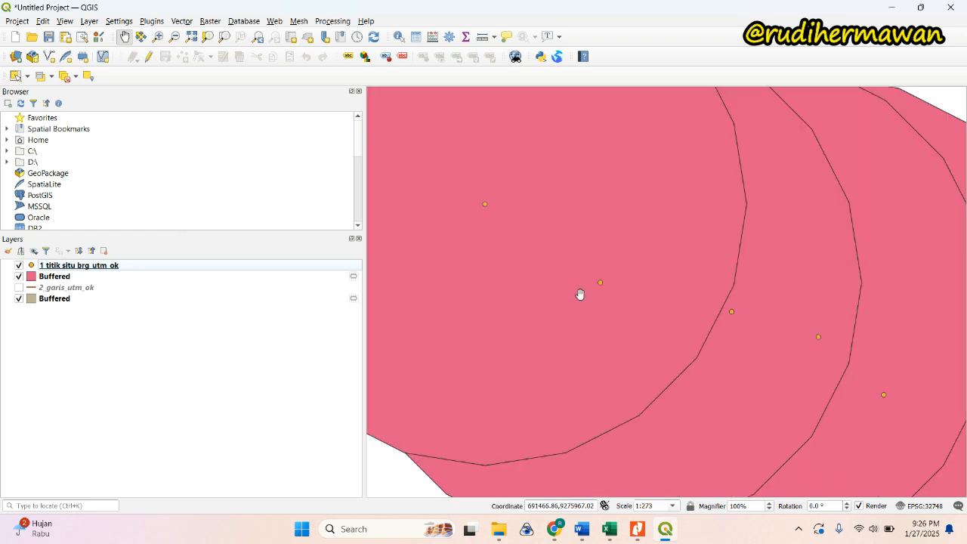
scroll(581, 294, down, 1)
scroll(594, 293, down, 3)
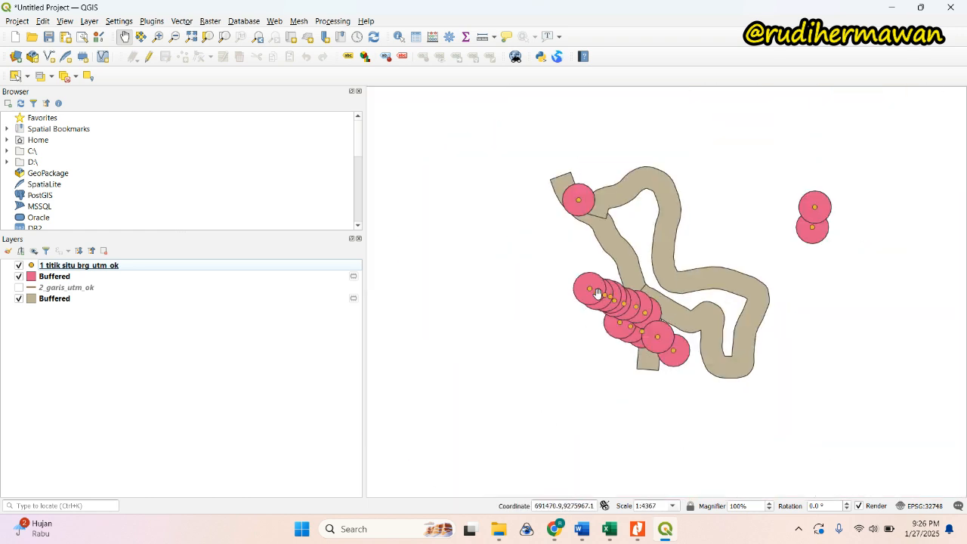
scroll(580, 201, up, 2)
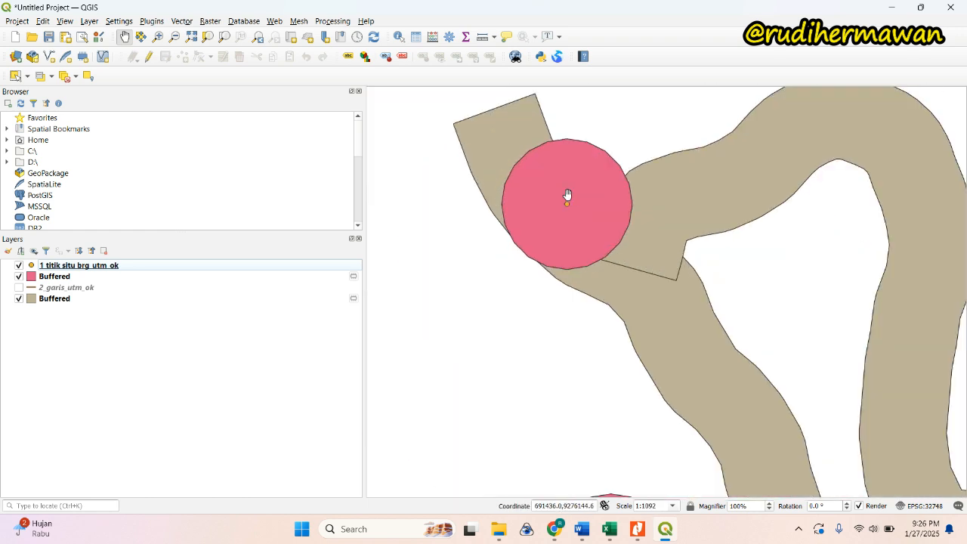
scroll(630, 246, down, 1)
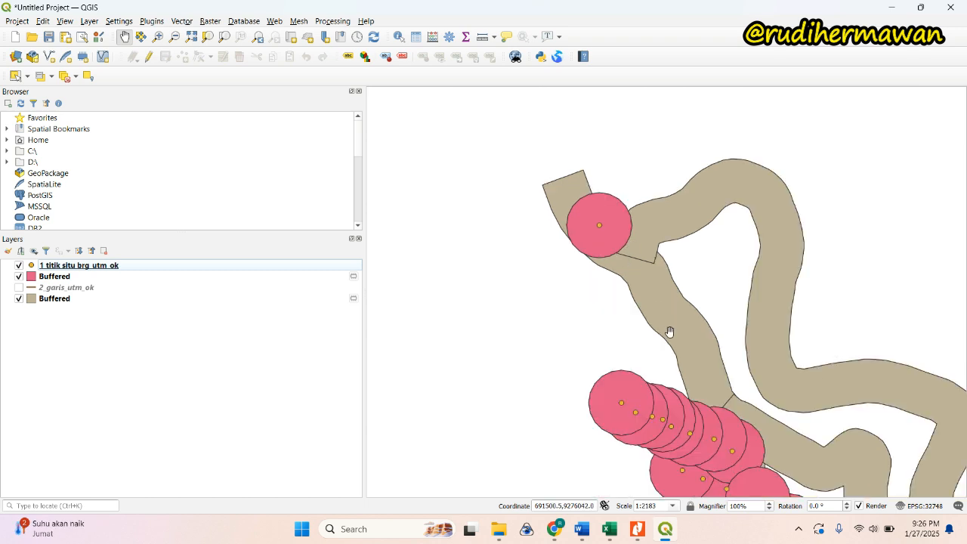
scroll(669, 330, down, 1)
scroll(682, 338, up, 1)
drag(693, 368, 608, 213)
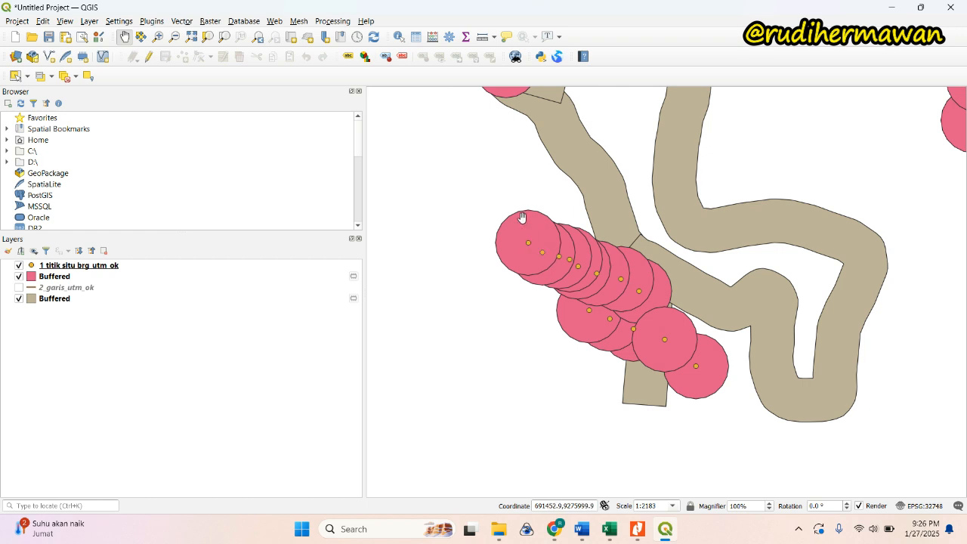
scroll(534, 213, up, 1)
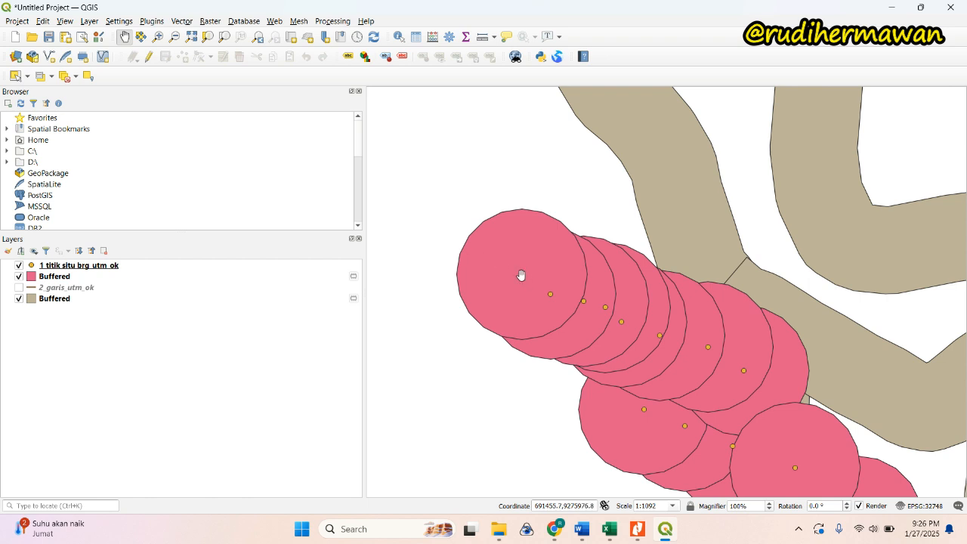
drag(521, 275, 667, 291)
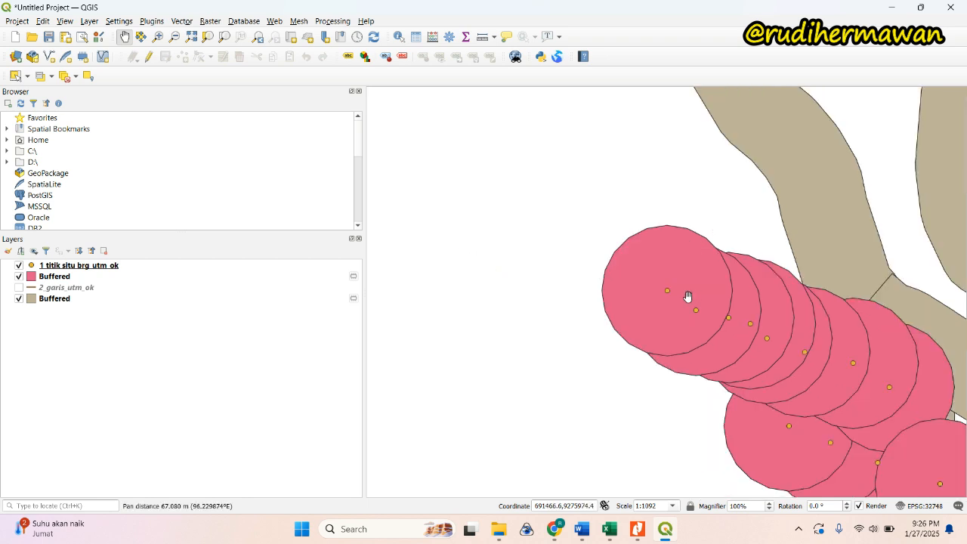
scroll(660, 264, up, 1)
scroll(660, 263, down, 2)
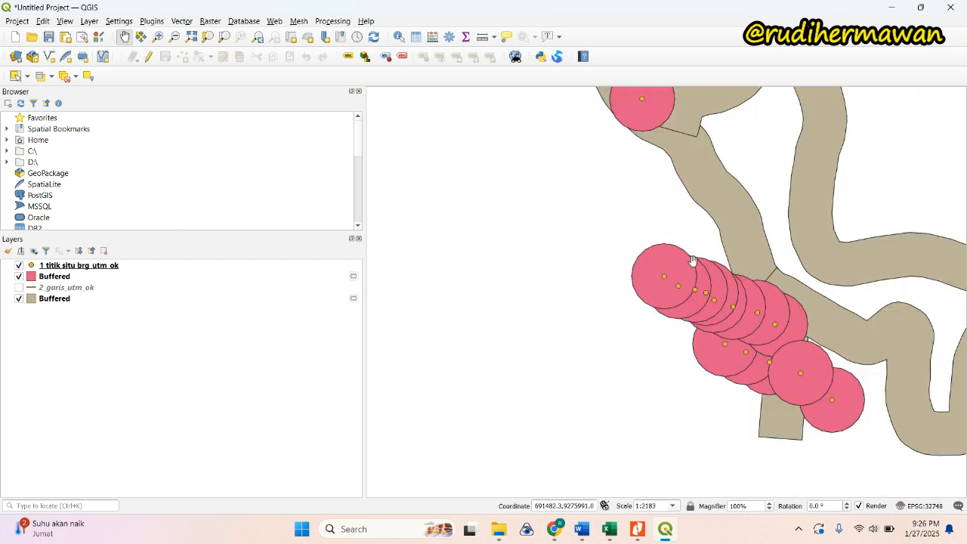
scroll(690, 205, up, 1)
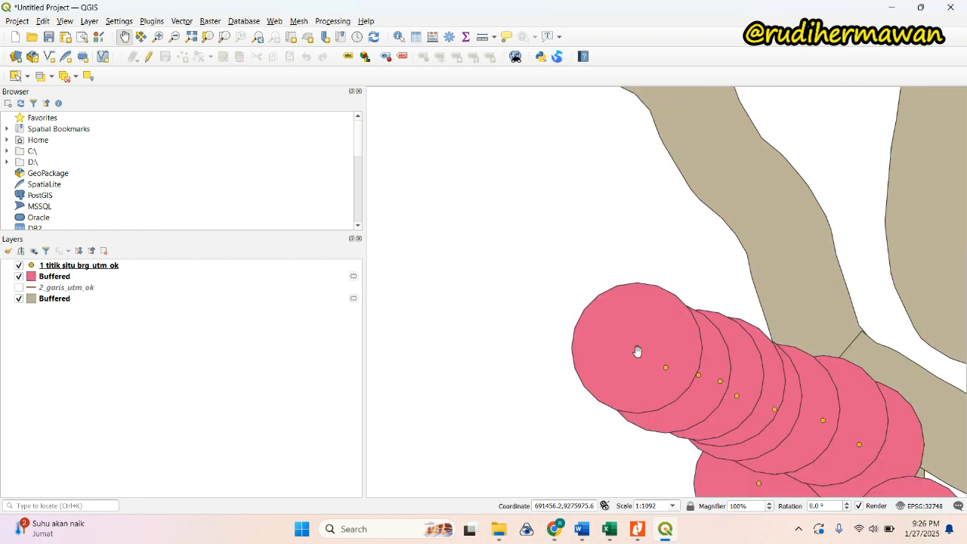
scroll(673, 363, down, 1)
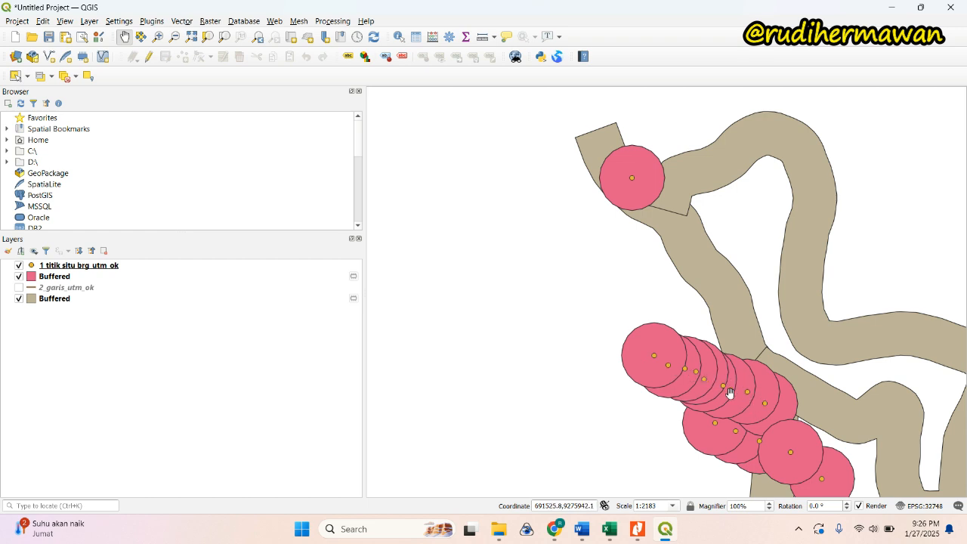
scroll(728, 391, up, 1)
scroll(707, 390, down, 1)
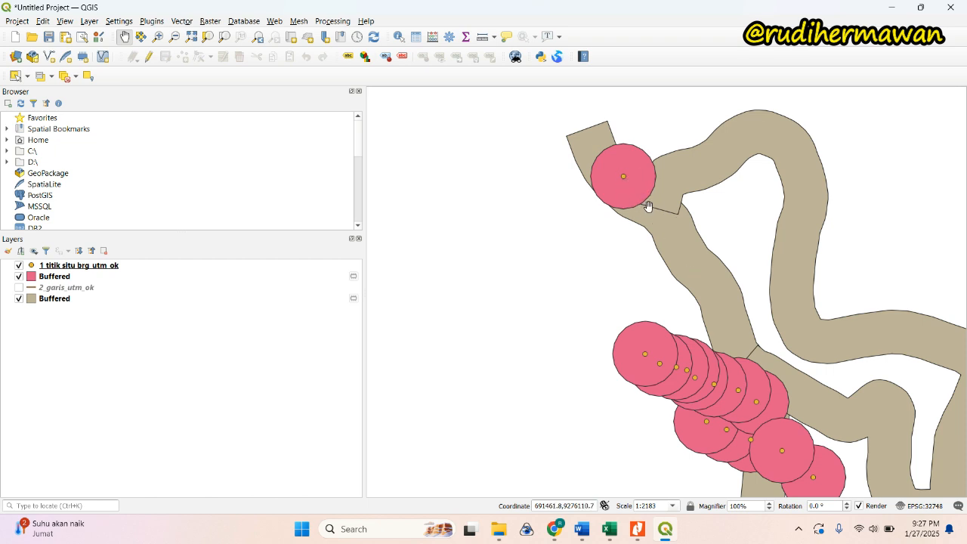
Step: Compare the full extent of the point buffers, including the distant pair, with the coverage of the line buffer
scroll(682, 215, down, 1)
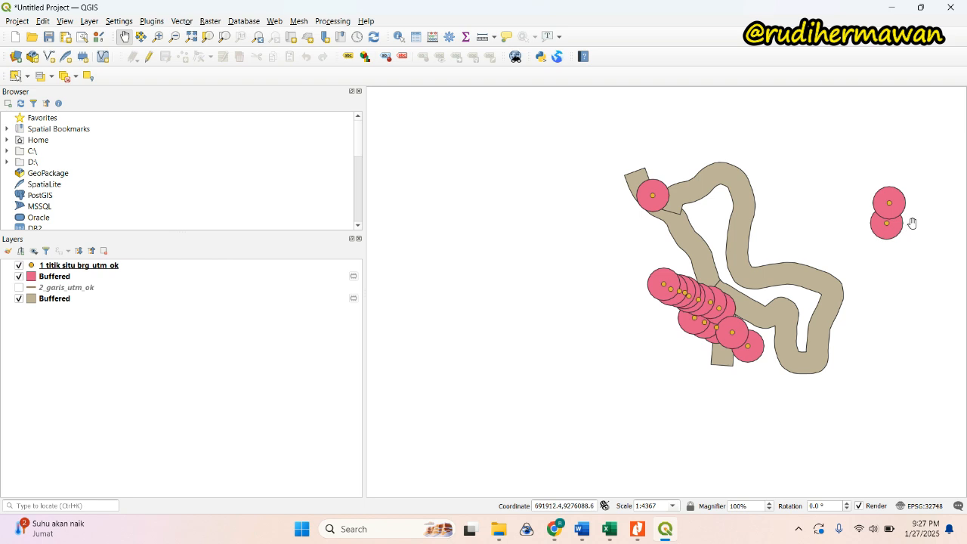
scroll(911, 223, up, 1)
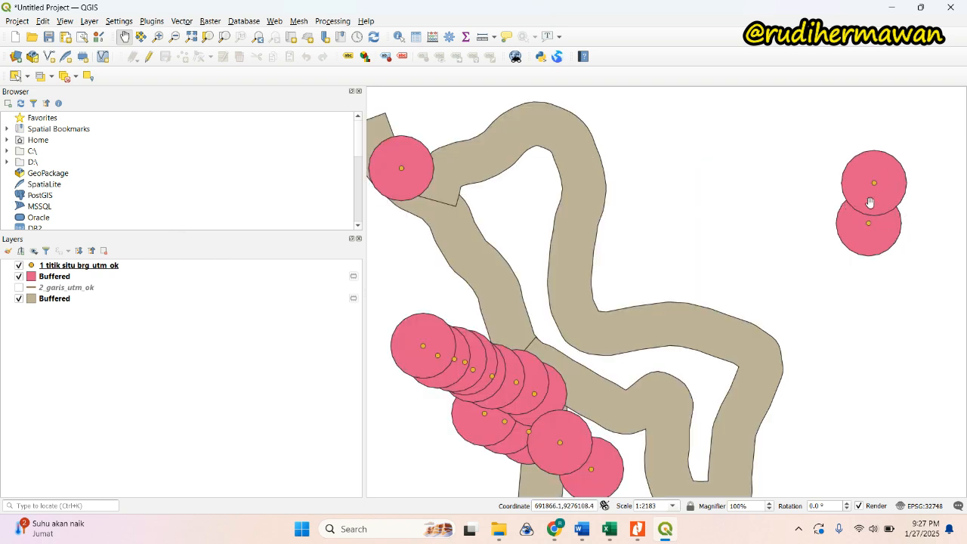
scroll(870, 203, down, 1)
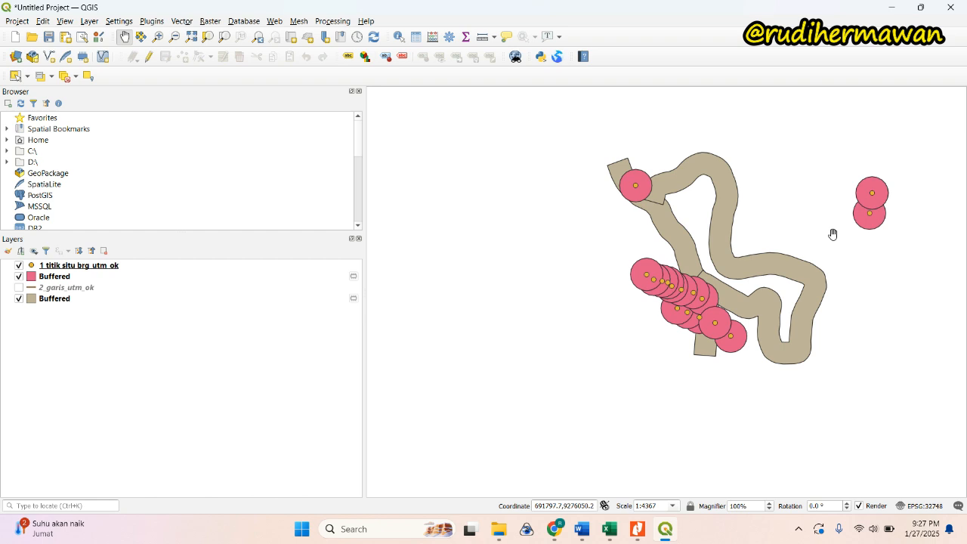
scroll(694, 274, up, 1)
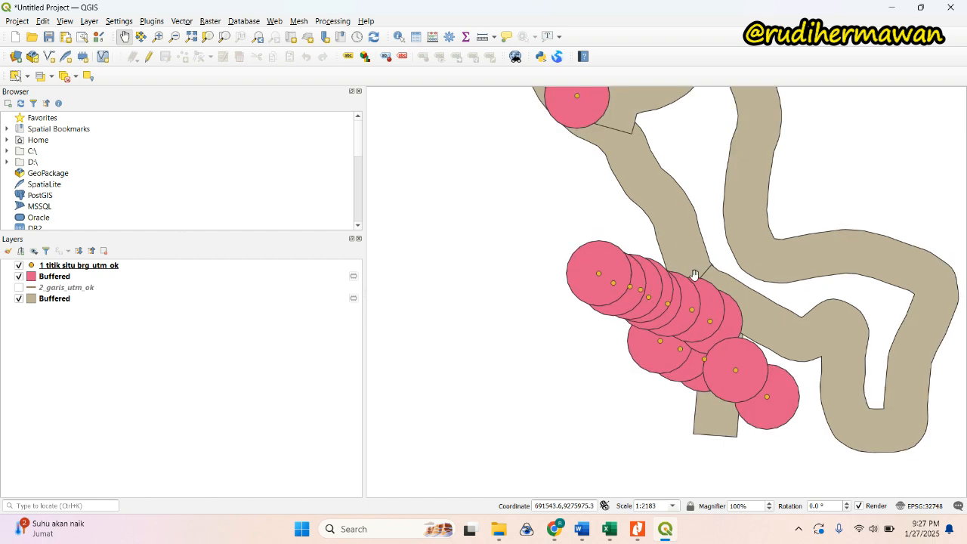
scroll(708, 255, down, 1)
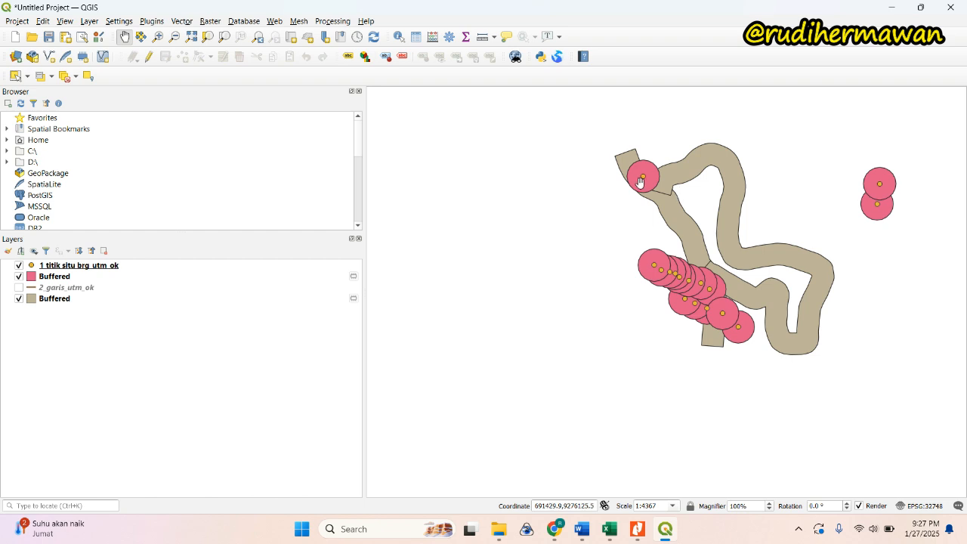
scroll(787, 296, up, 1)
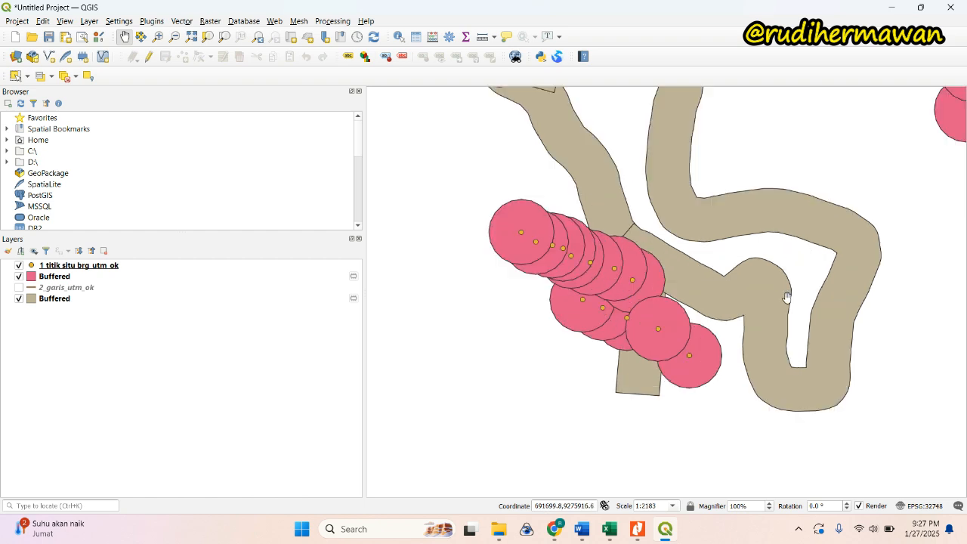
scroll(761, 287, down, 1)
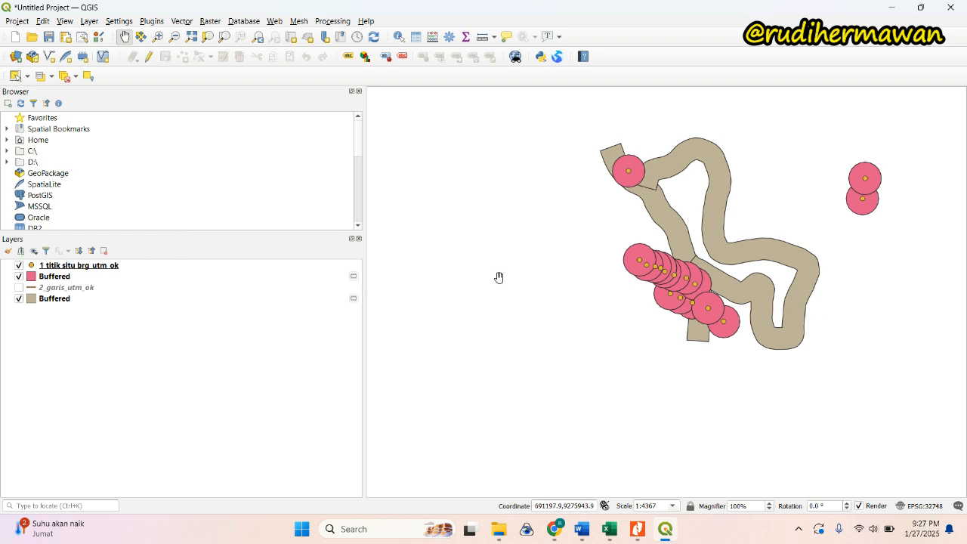
scroll(499, 277, down, 1)
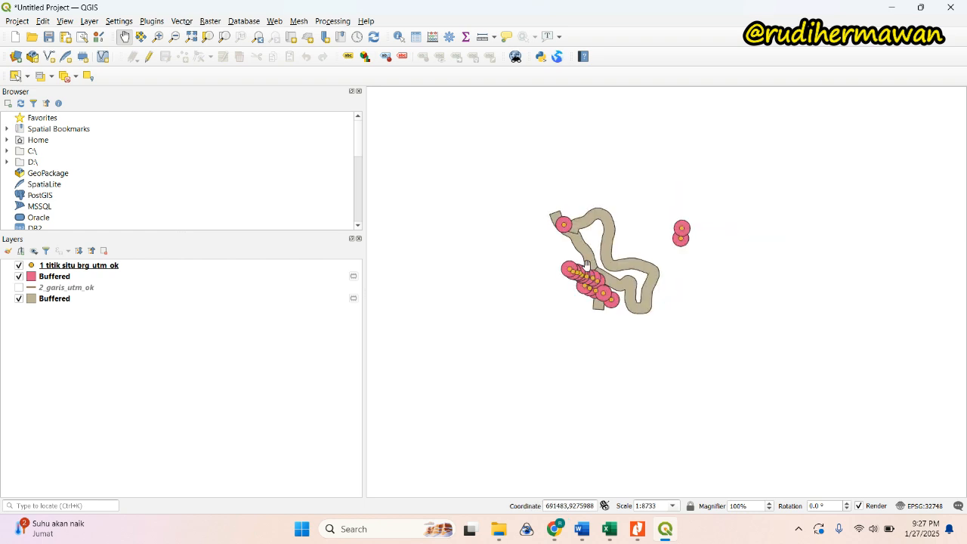
scroll(628, 266, up, 1)
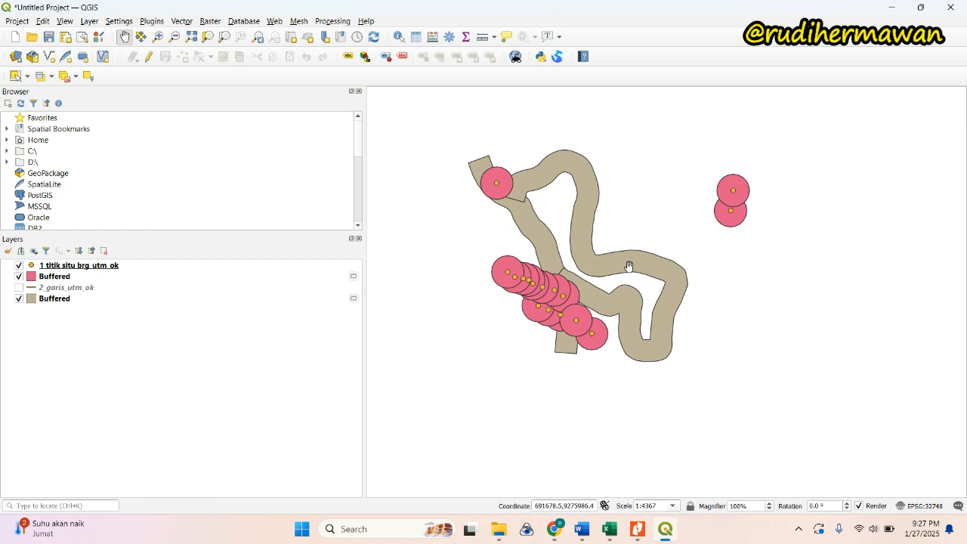
scroll(585, 263, down, 1)
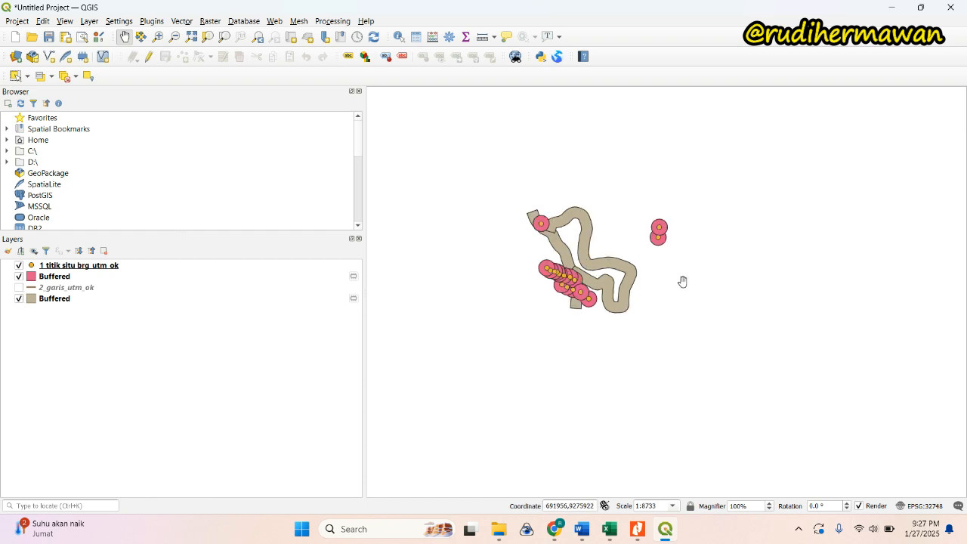
scroll(592, 254, up, 2)
scroll(589, 256, down, 1)
drag(530, 268, 815, 303)
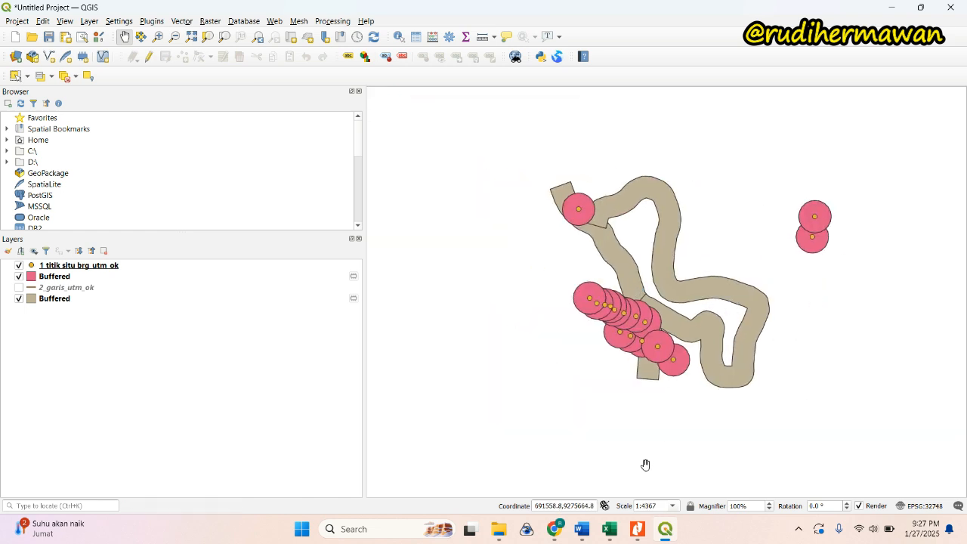
Step: Switch to Chrome, search Google for "polygon thiessen adalah" and highlight the definition in the AI Overview
click(561, 538)
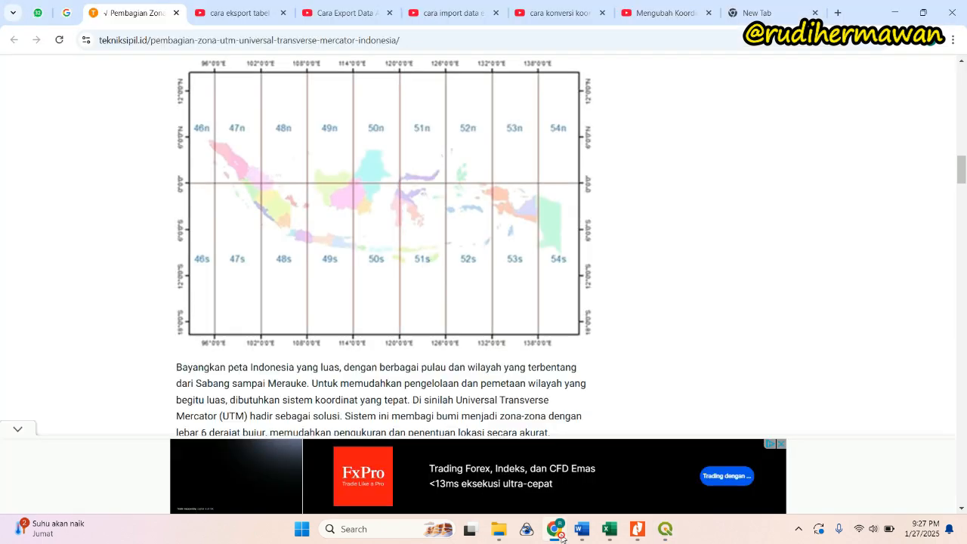
click(66, 12)
triple_click(250, 85)
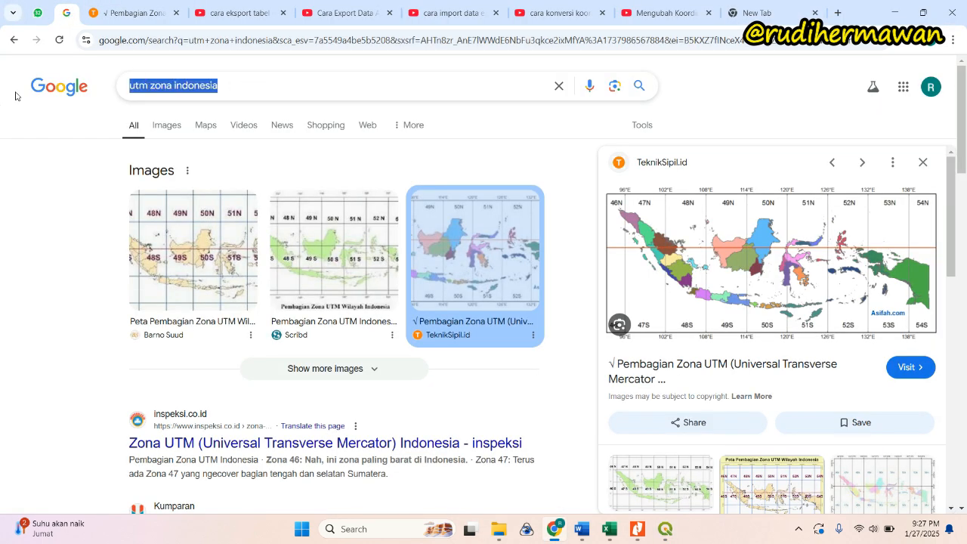
text(polygon)
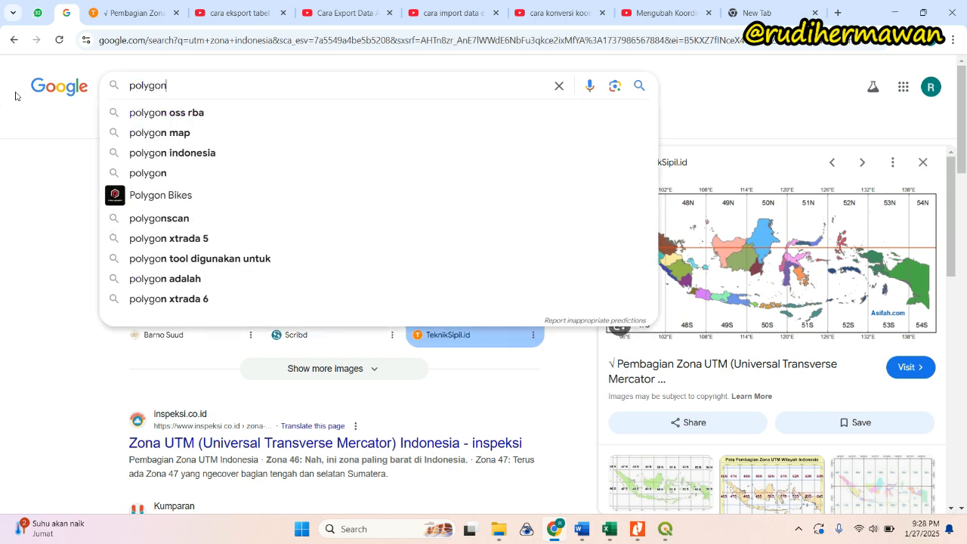
text( thi)
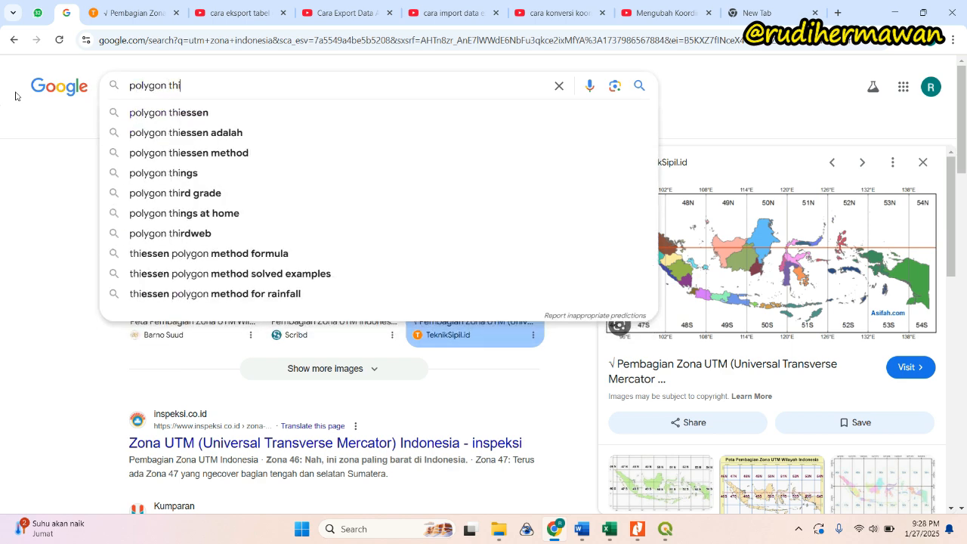
text(e)
click(250, 132)
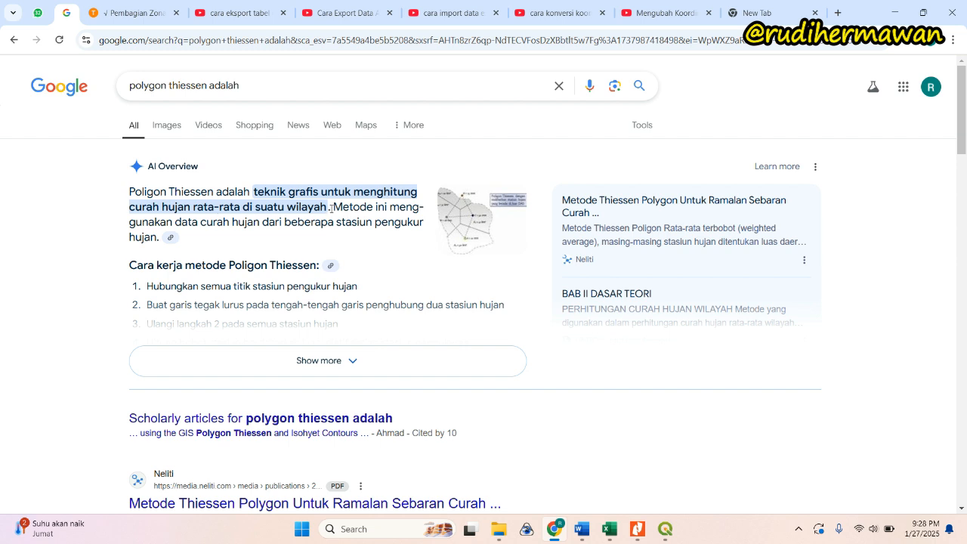
drag(331, 209, 129, 192)
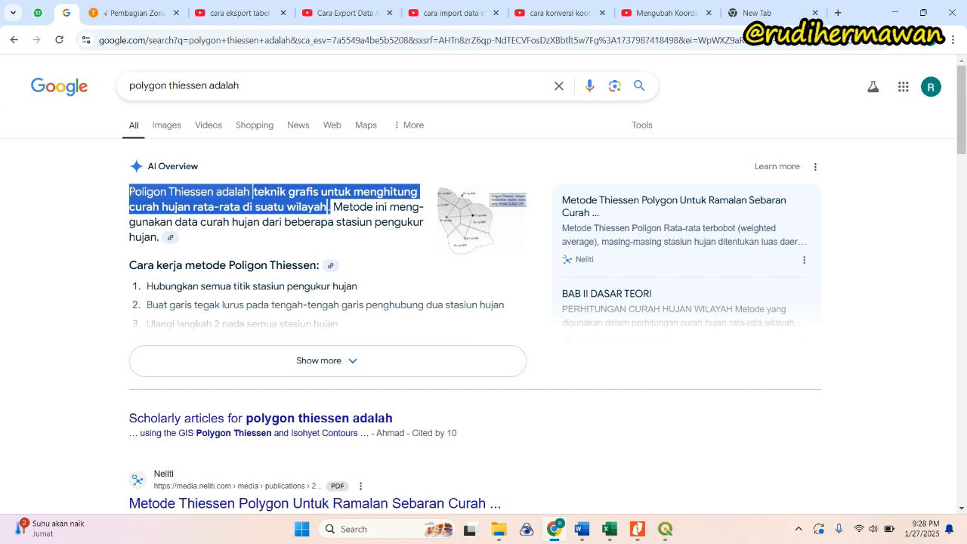
Step: Return to QGIS and start a new empty project, discarding the temporary buffer layers
click(664, 529)
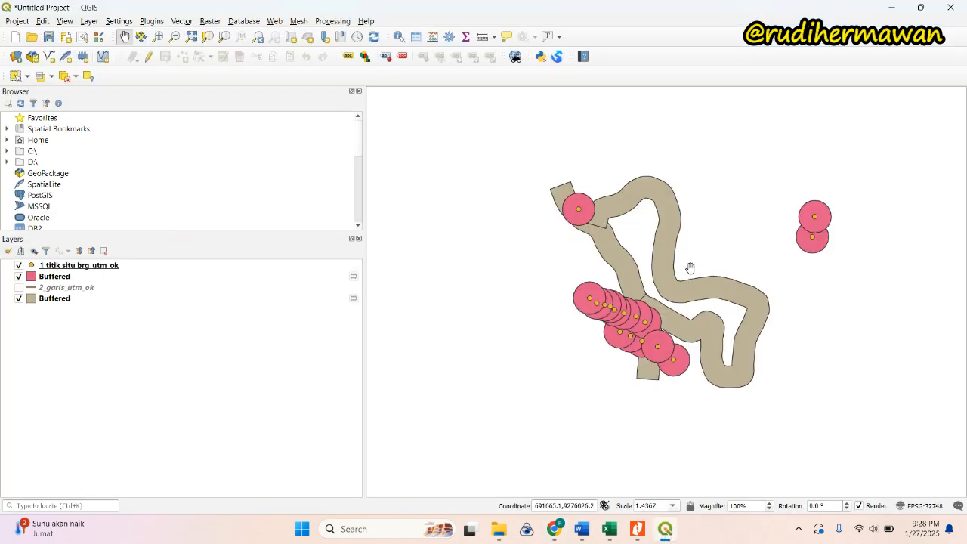
click(15, 36)
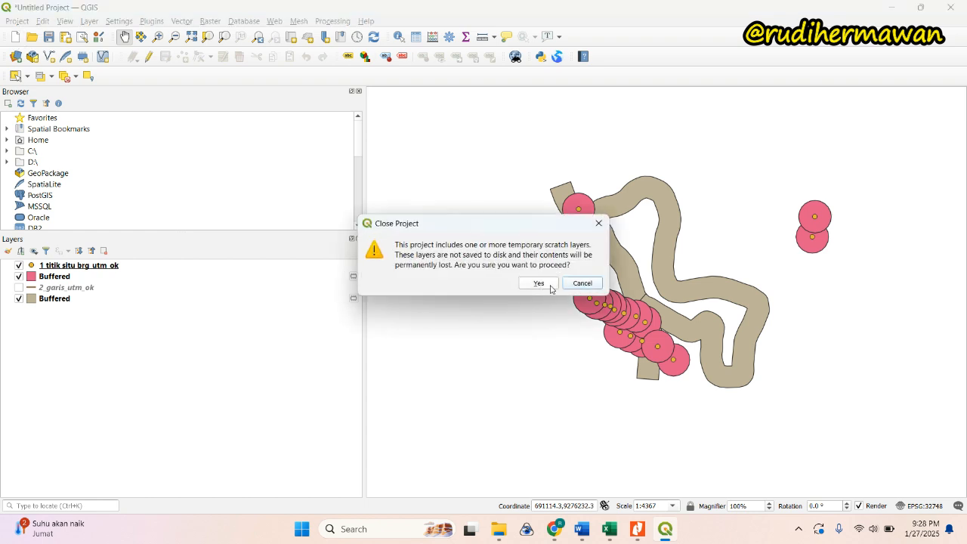
click(539, 283)
click(505, 277)
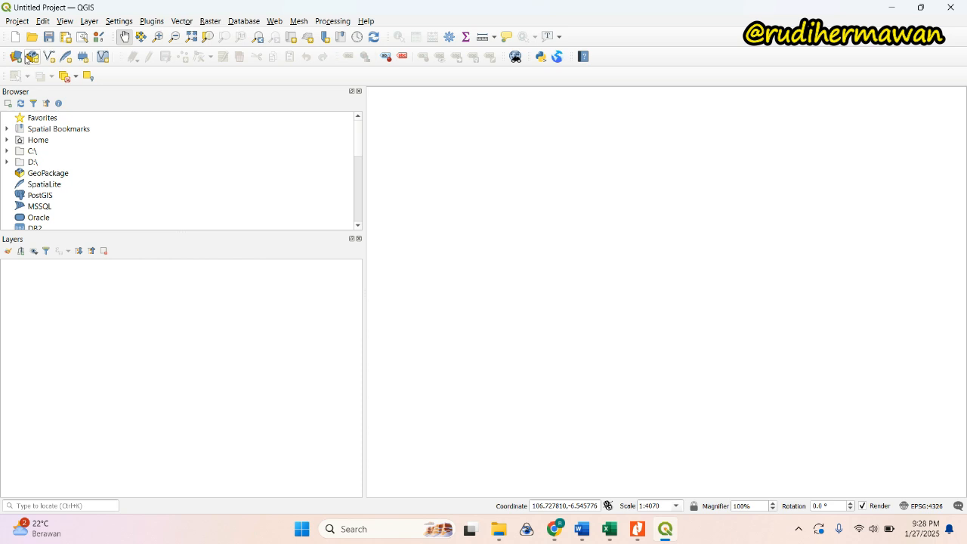
Step: Add 2_area.shp from the Prakt ke 6 analisis buff tiesen folder as a vector layer
click(16, 57)
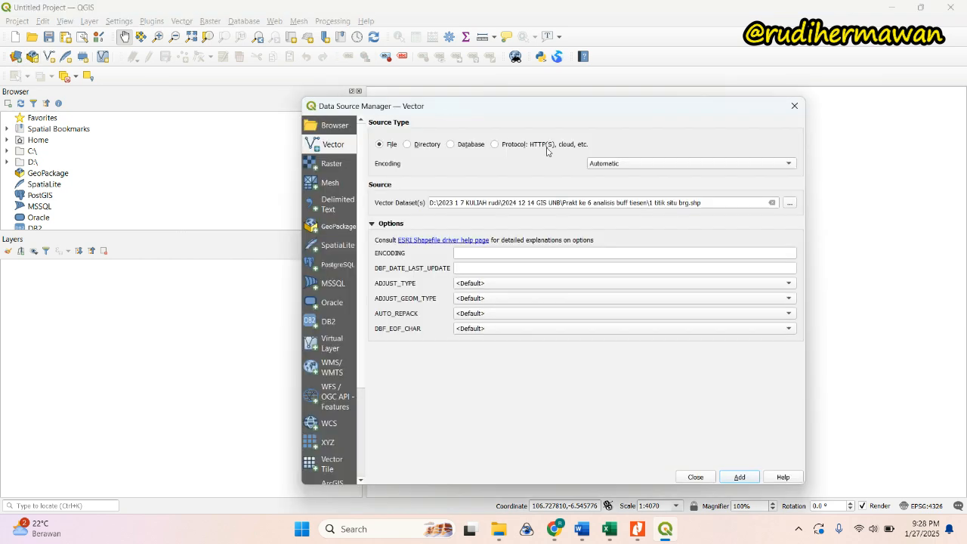
click(789, 202)
scroll(633, 266, down, 4)
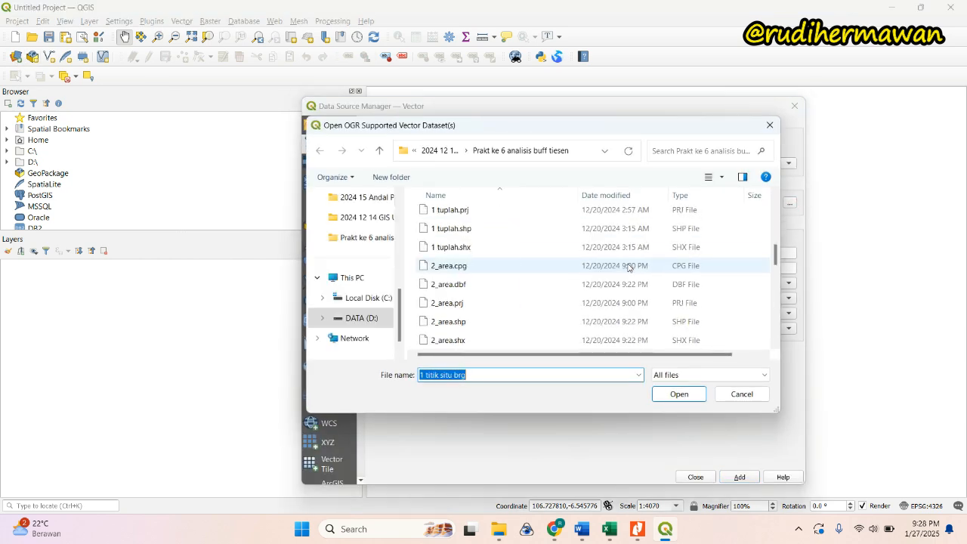
click(542, 323)
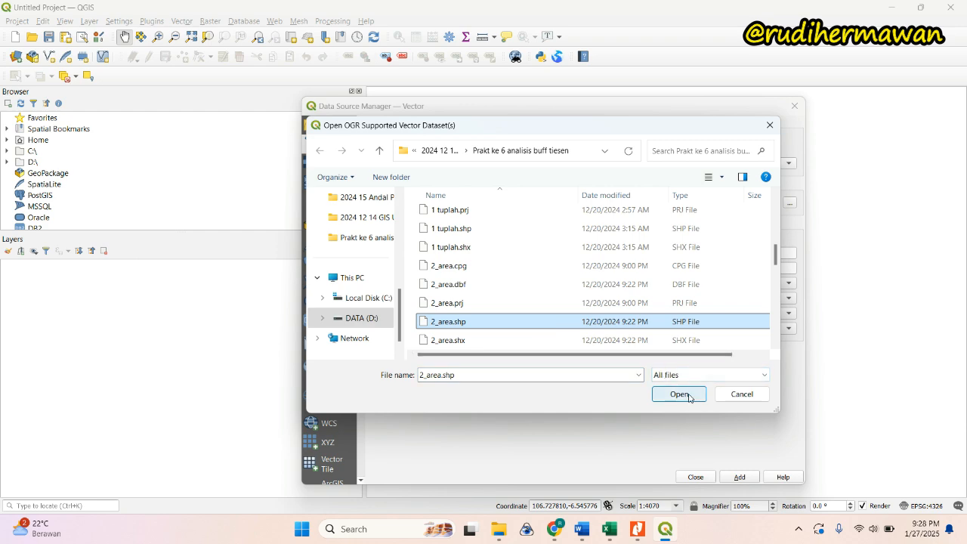
click(679, 394)
click(742, 475)
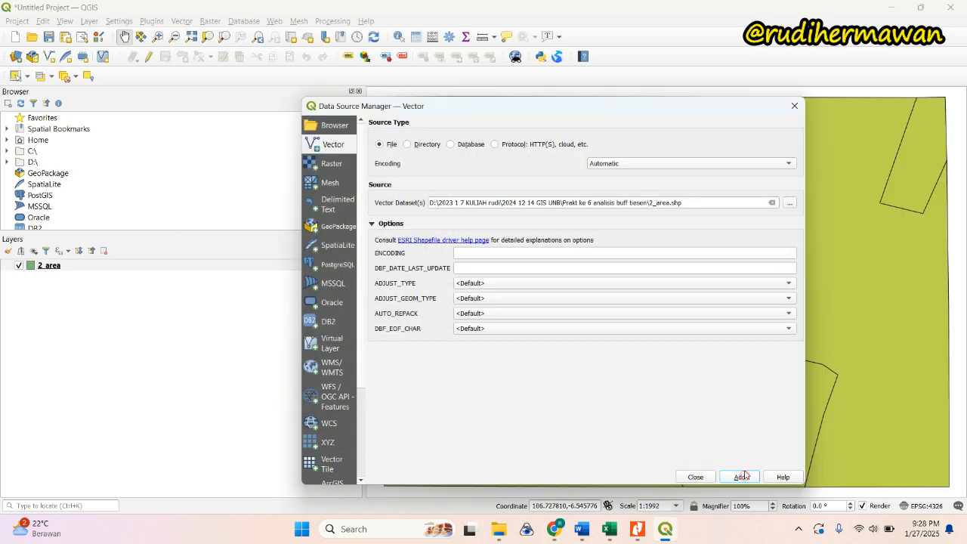
click(694, 476)
scroll(696, 378, down, 1)
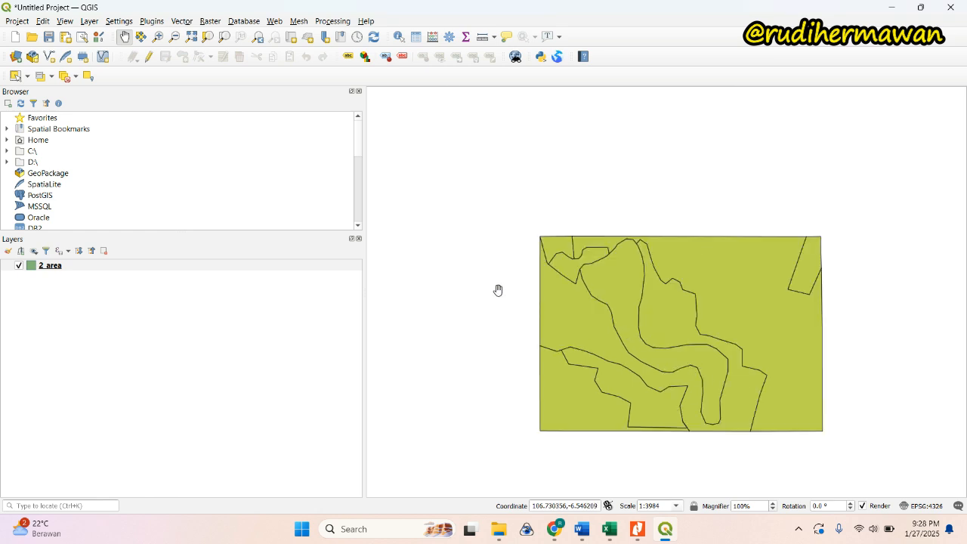
Step: Add the 1 titik situ brg.shp point shapefile from the same folder as a vector layer
click(91, 21)
mouse_move(136, 61)
click(308, 65)
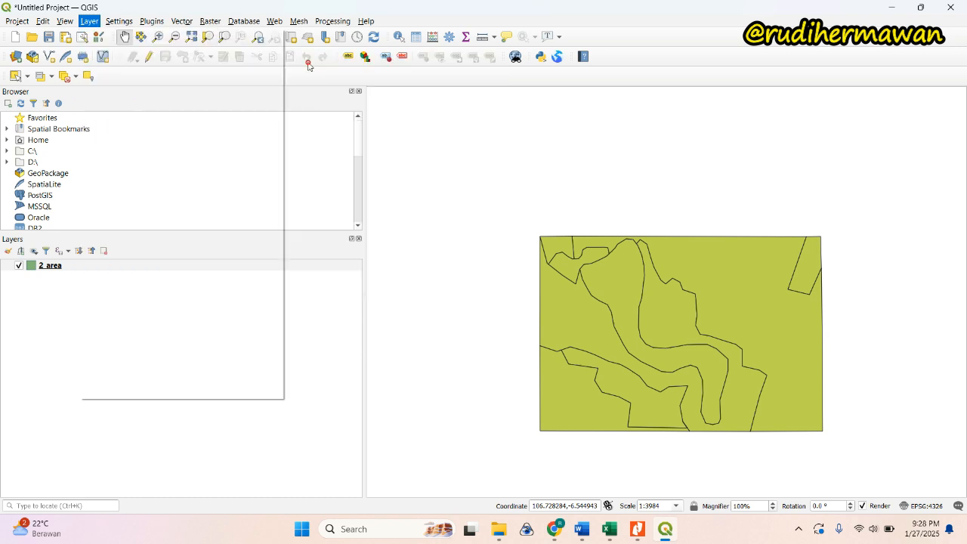
click(789, 203)
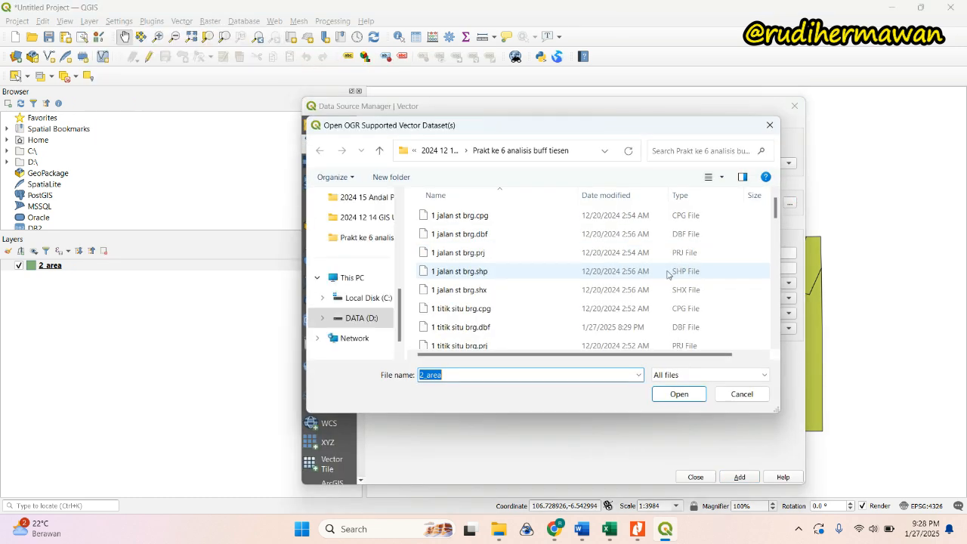
scroll(595, 274, down, 2)
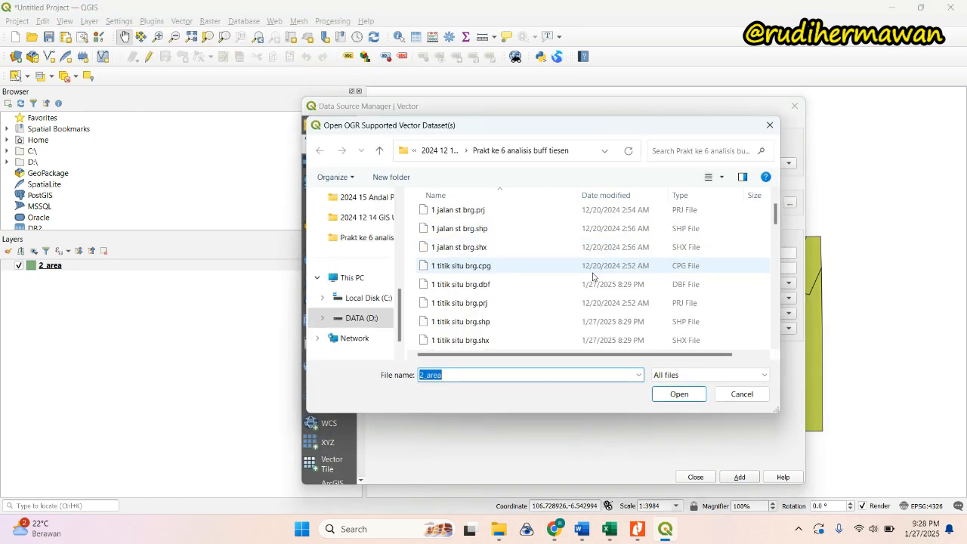
click(506, 290)
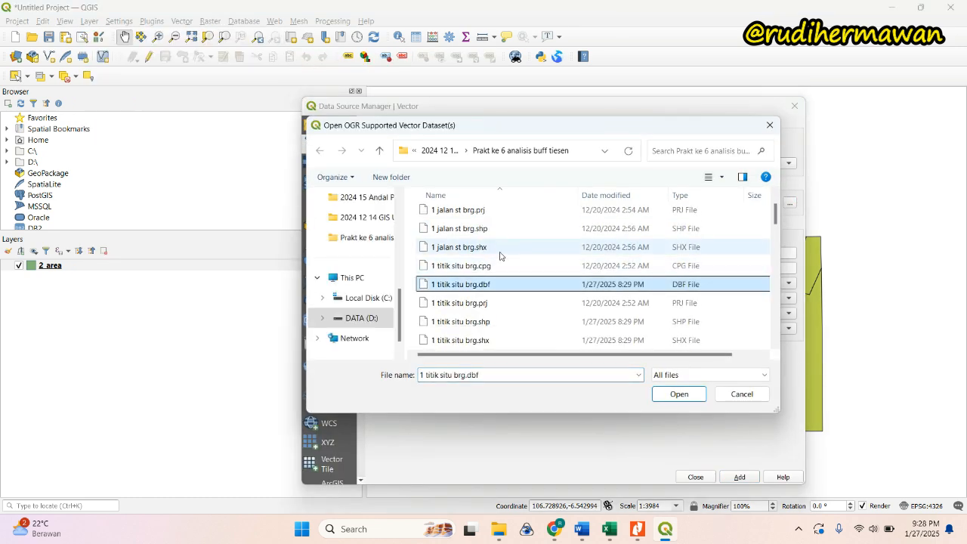
click(498, 321)
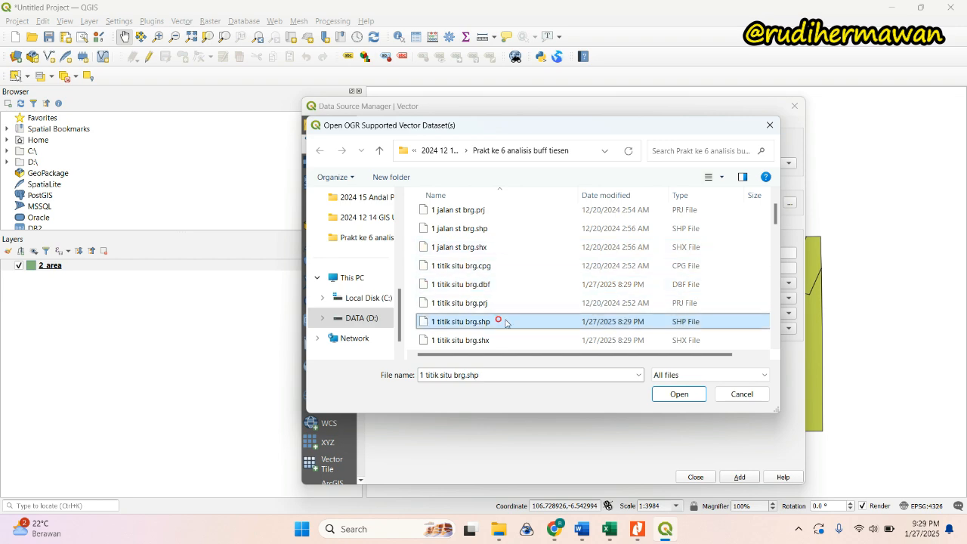
click(678, 393)
click(739, 476)
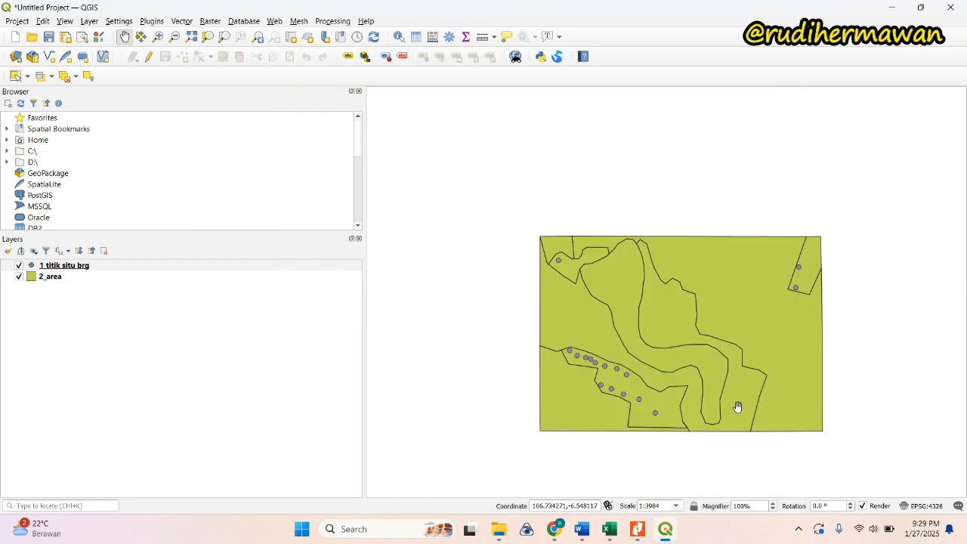
Step: Examine the points over the area polygons and hide the 2_area layer
scroll(634, 362, up, 3)
scroll(678, 351, down, 3)
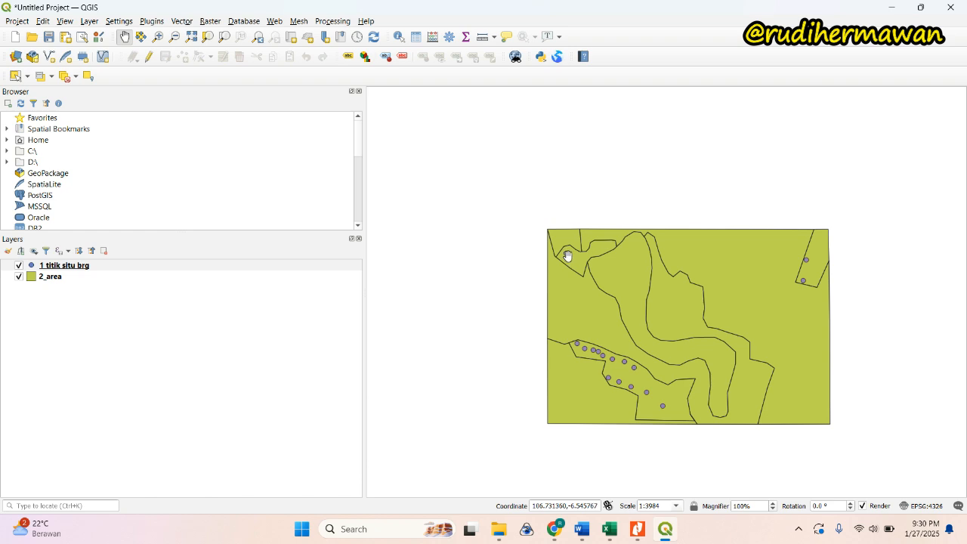
click(18, 276)
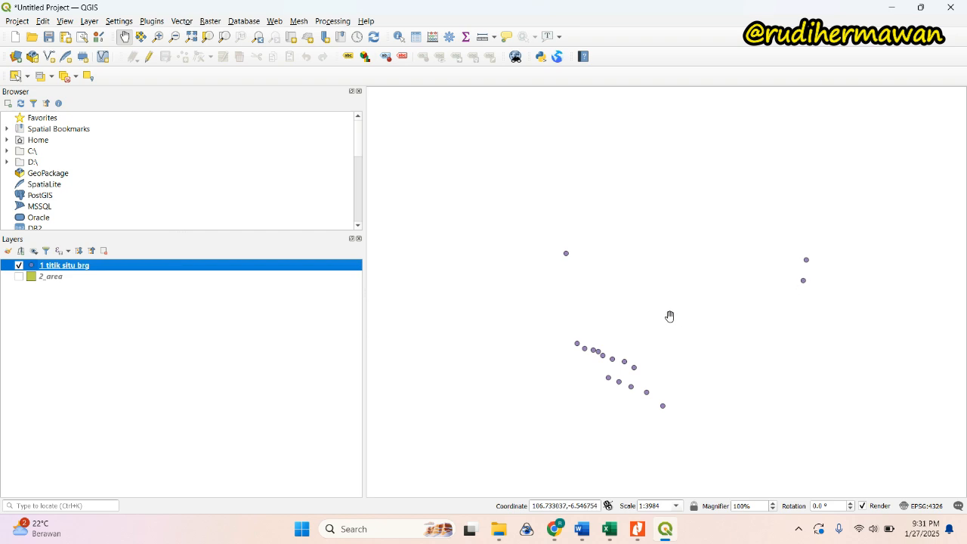
drag(674, 342, 665, 328)
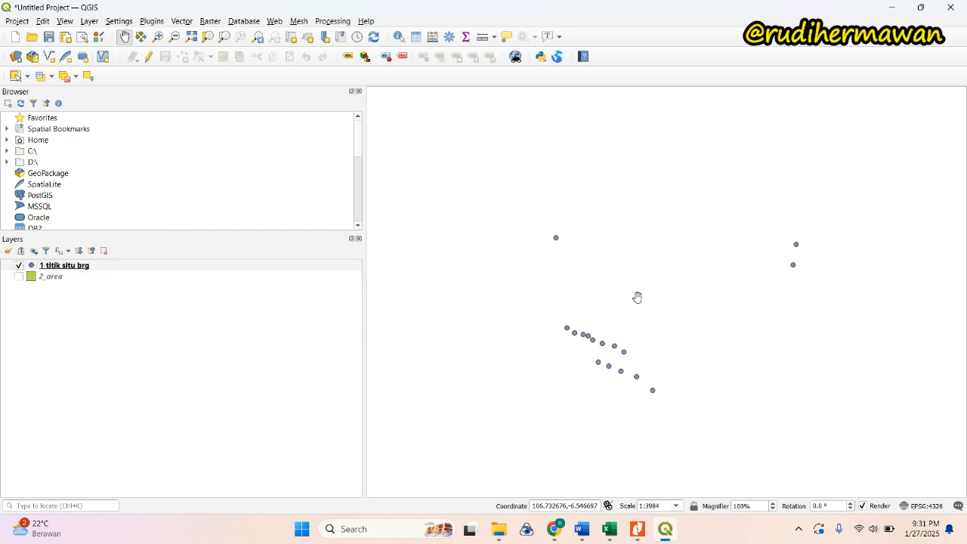
Step: Open the Voronoi Polygons tool for the 1 titik situ brg layer and choose the Prakt ke 6 analisis buff tiesen folder for its output file
click(181, 21)
mouse_move(266, 38)
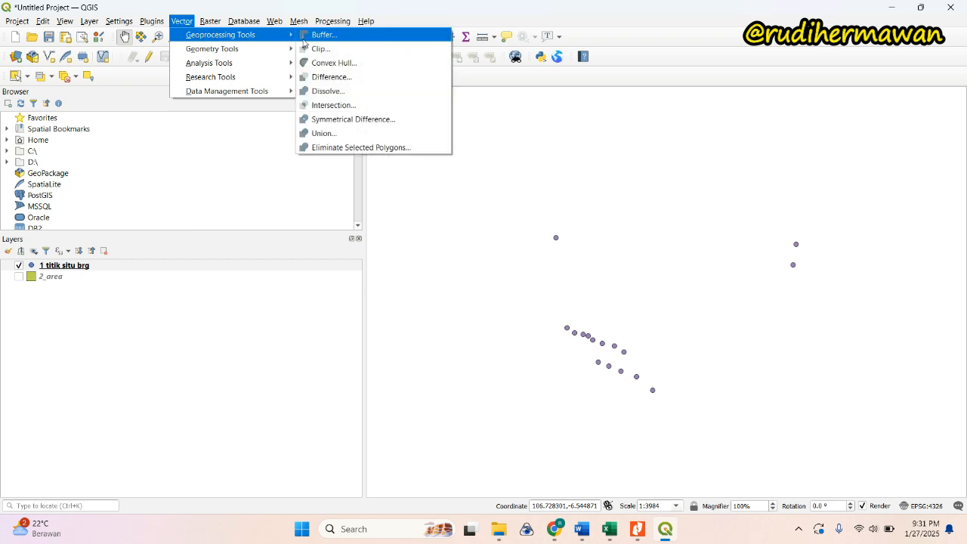
mouse_move(244, 49)
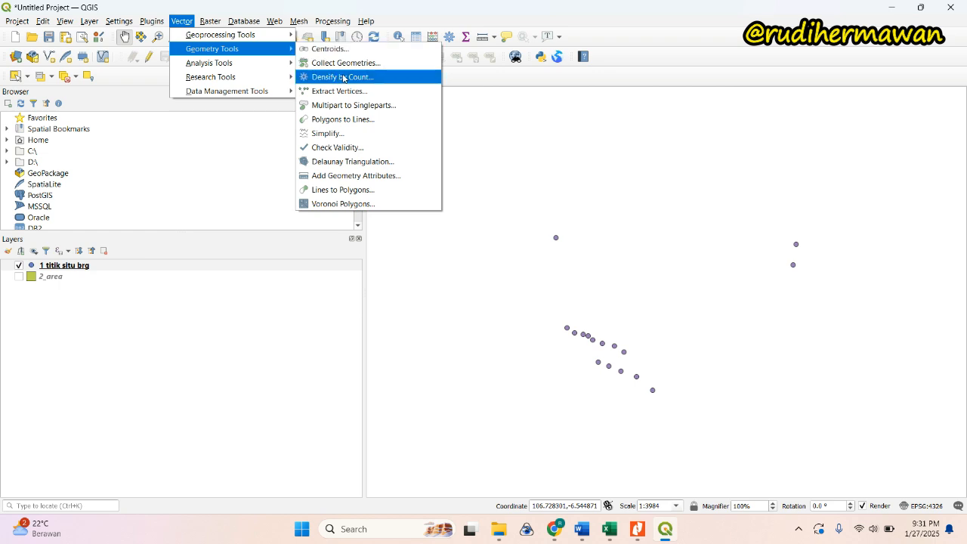
click(342, 204)
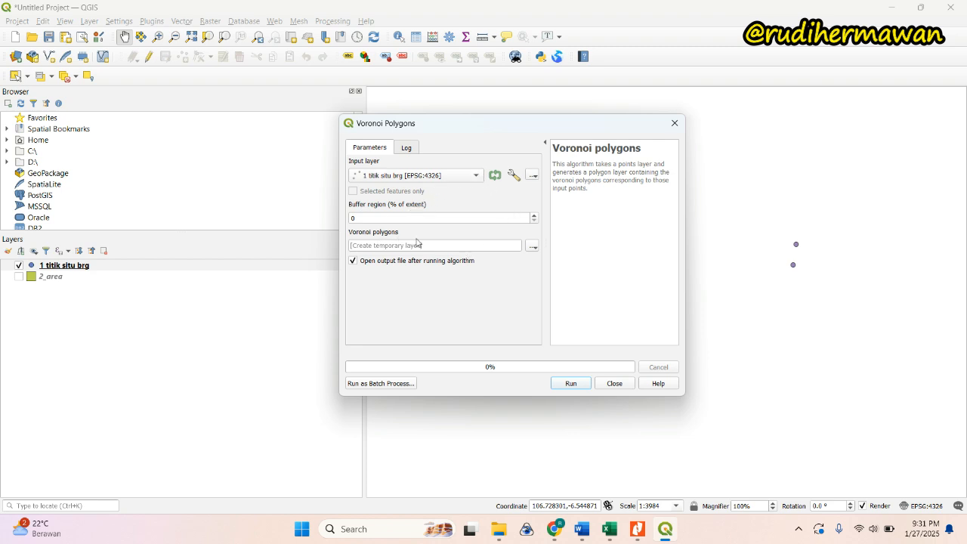
click(532, 248)
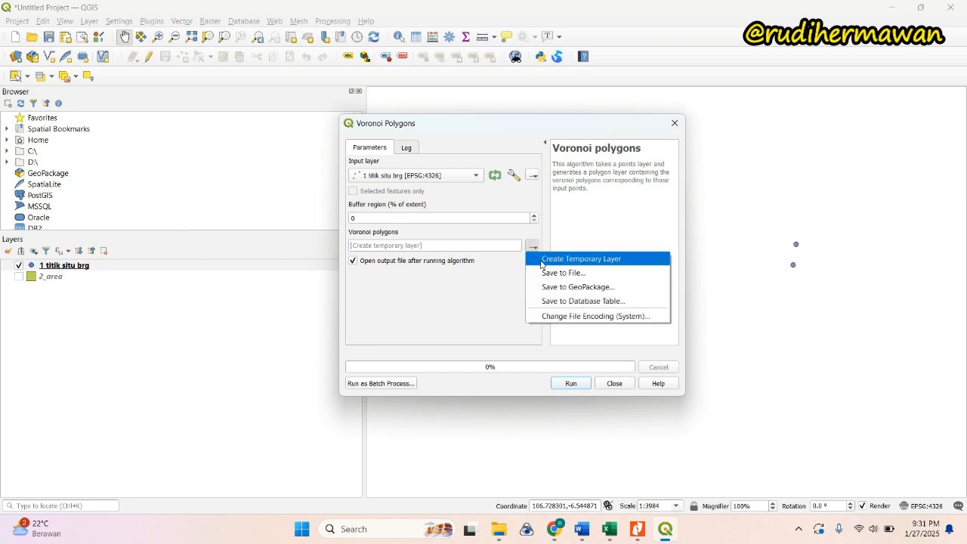
click(547, 272)
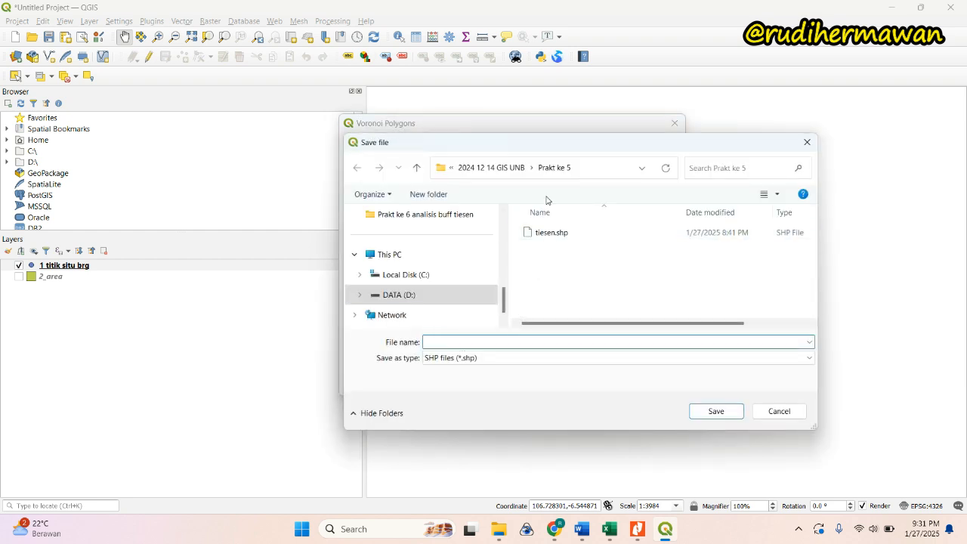
click(491, 166)
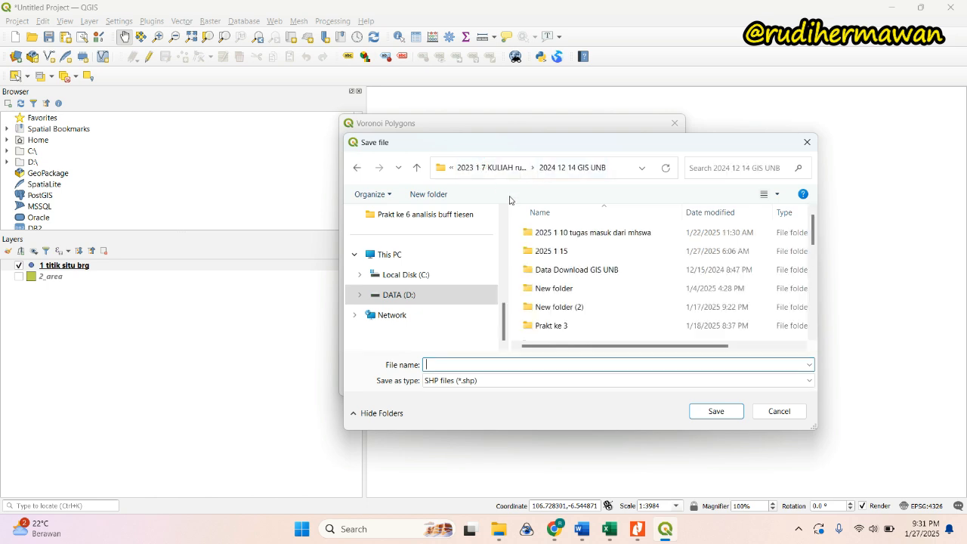
scroll(570, 317, down, 1)
double_click(590, 313)
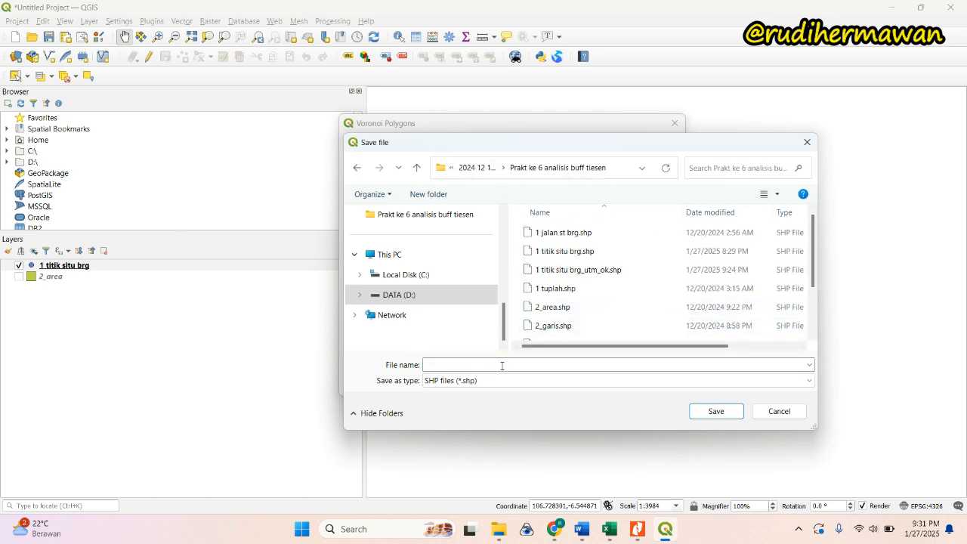
Step: Name the output shapefile thiessen_voronoi and run the Voronoi Polygons tool with a 0% buffer region
click(471, 364)
text(t)
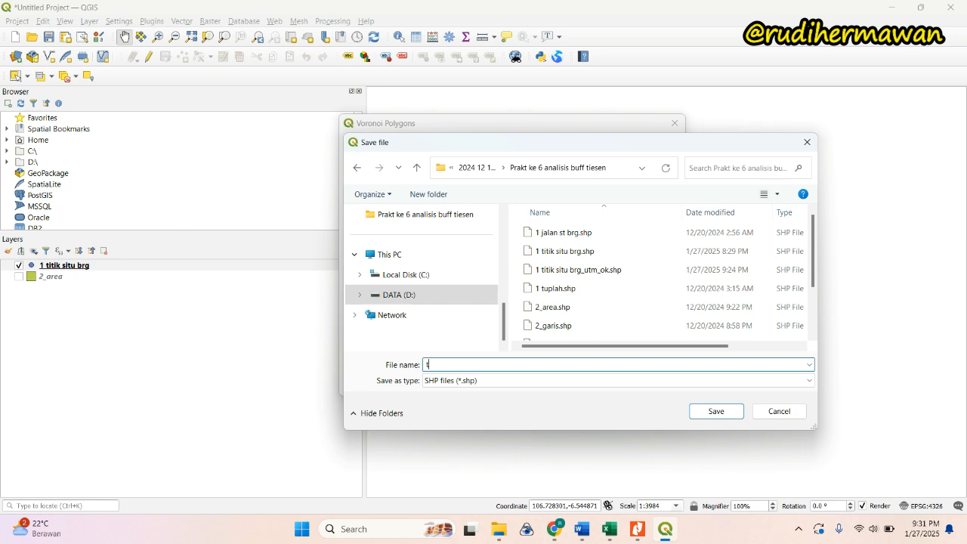
text(hiessen)
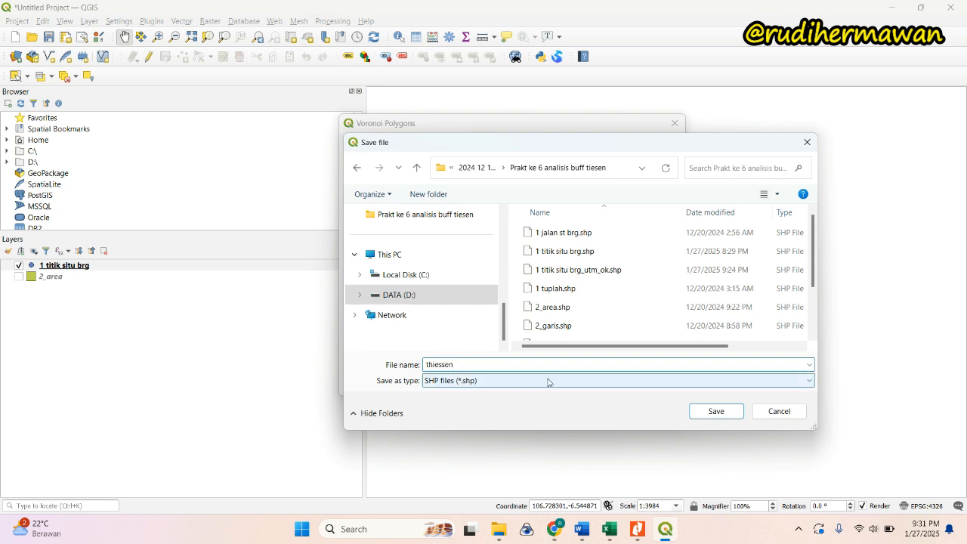
drag(484, 363, 378, 366)
click(475, 364)
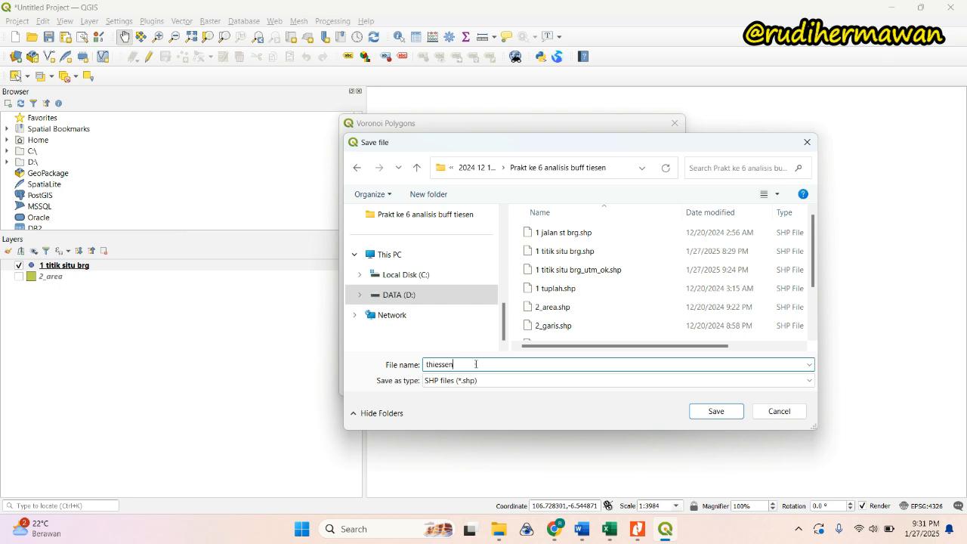
text(_voronoi)
click(709, 411)
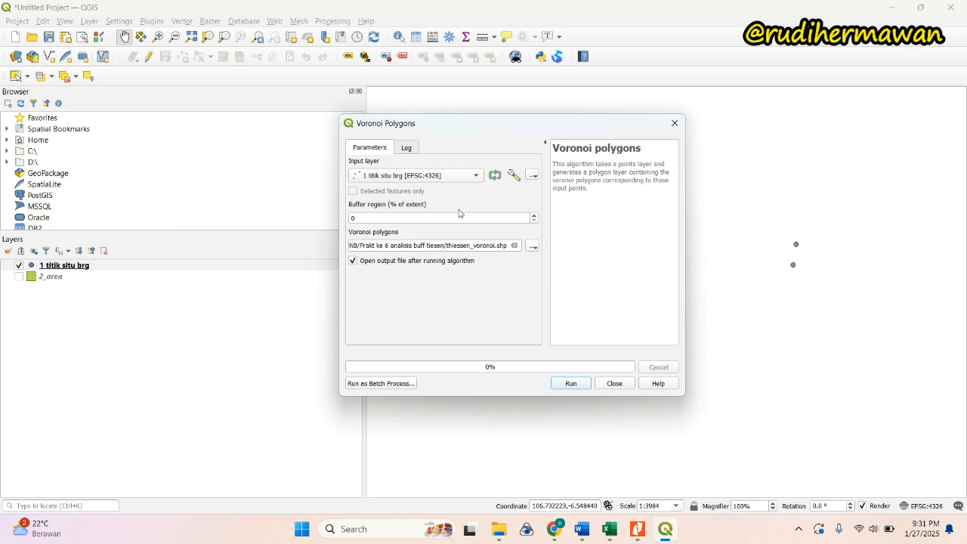
click(572, 384)
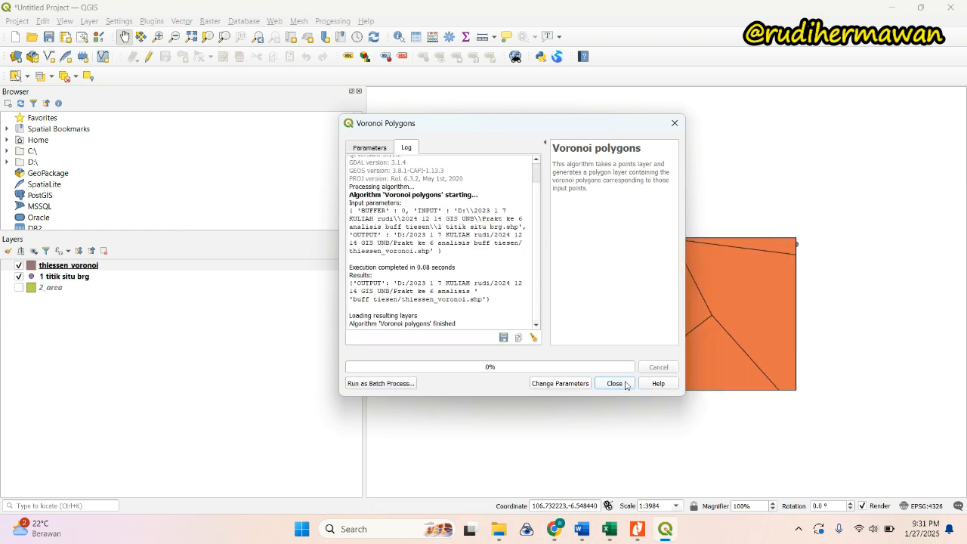
Step: Close the Voronoi Polygons tool and move the thiessen_voronoi layer below the 1 titik situ brg points
click(614, 384)
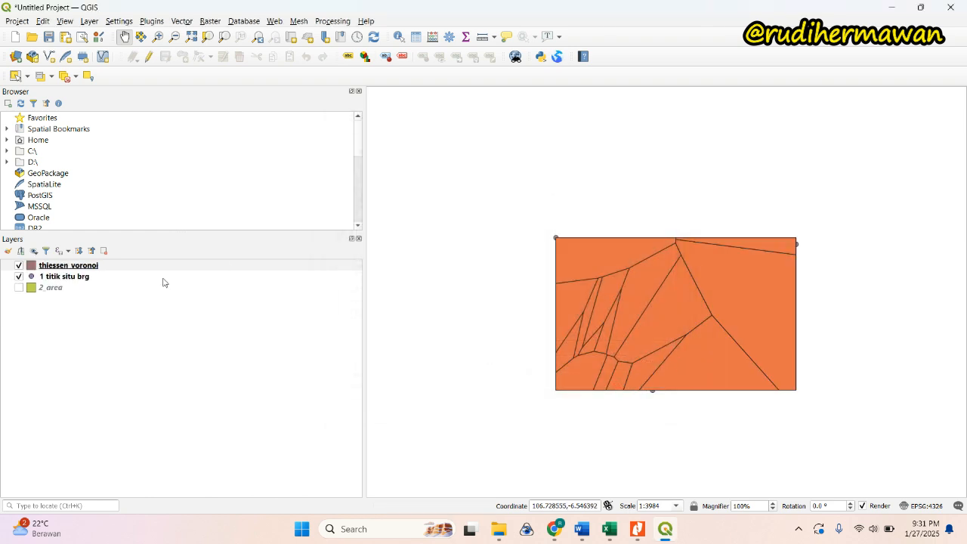
drag(82, 267, 88, 282)
scroll(642, 317, up, 1)
scroll(652, 317, down, 1)
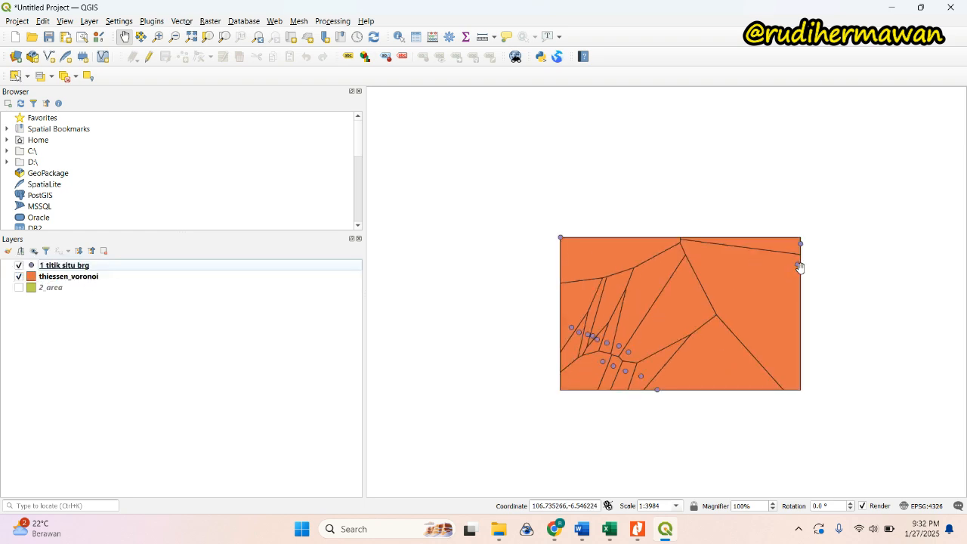
Step: Examine how the Thiessen polygons divide the area around the 1 titik situ brg points
scroll(798, 266, up, 1)
scroll(798, 265, down, 1)
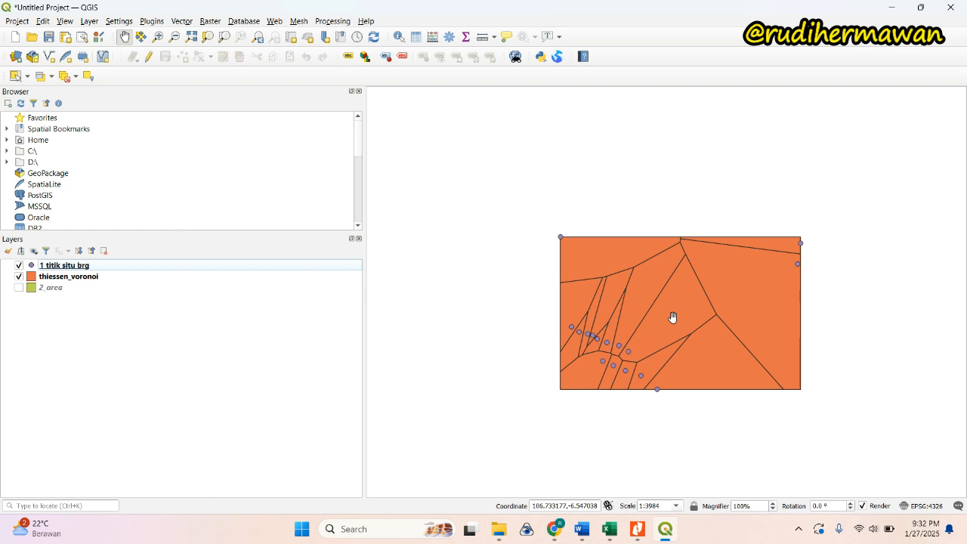
scroll(705, 289, up, 1)
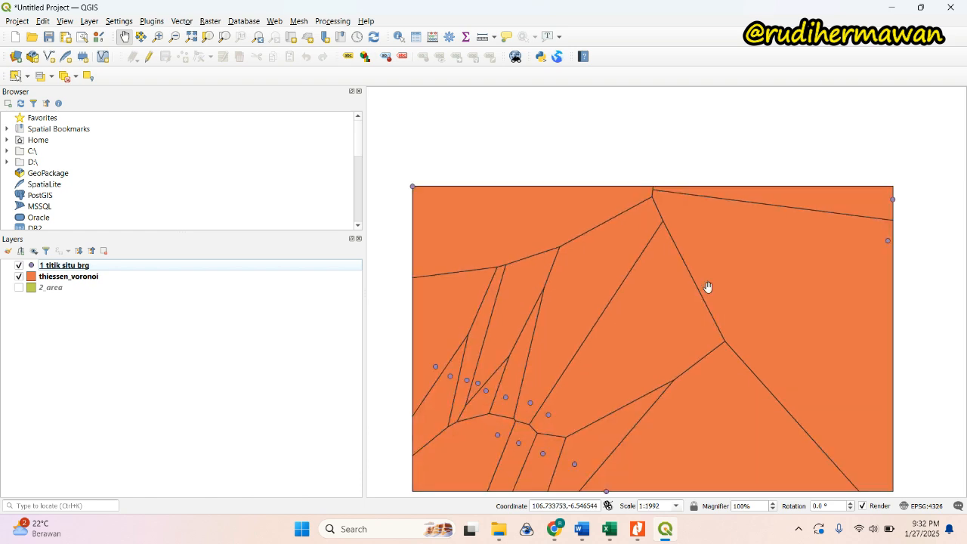
scroll(705, 289, down, 1)
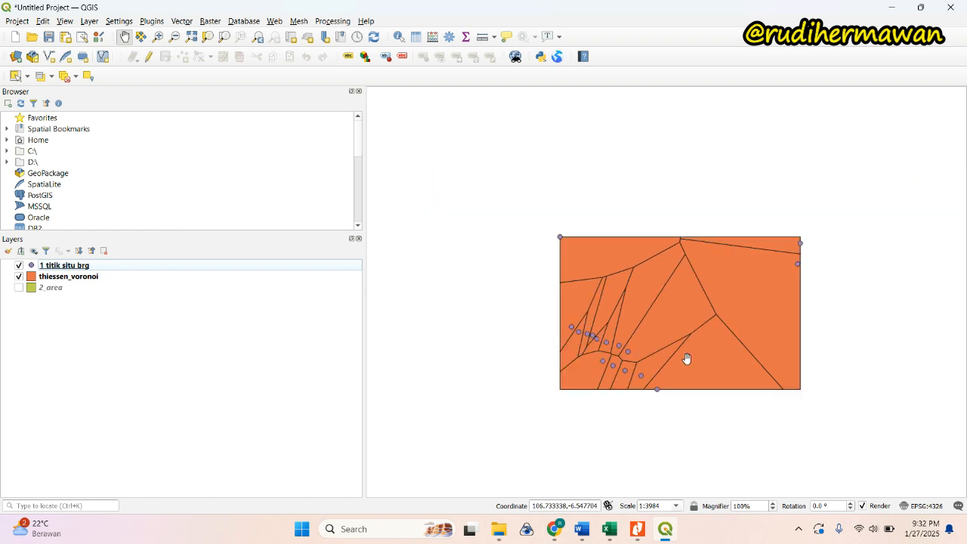
scroll(700, 358, up, 1)
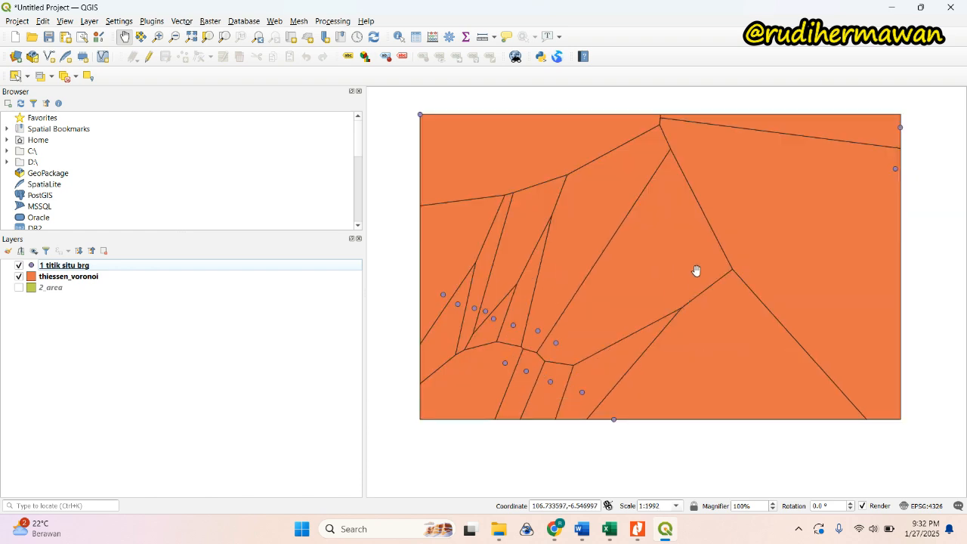
scroll(667, 251, down, 1)
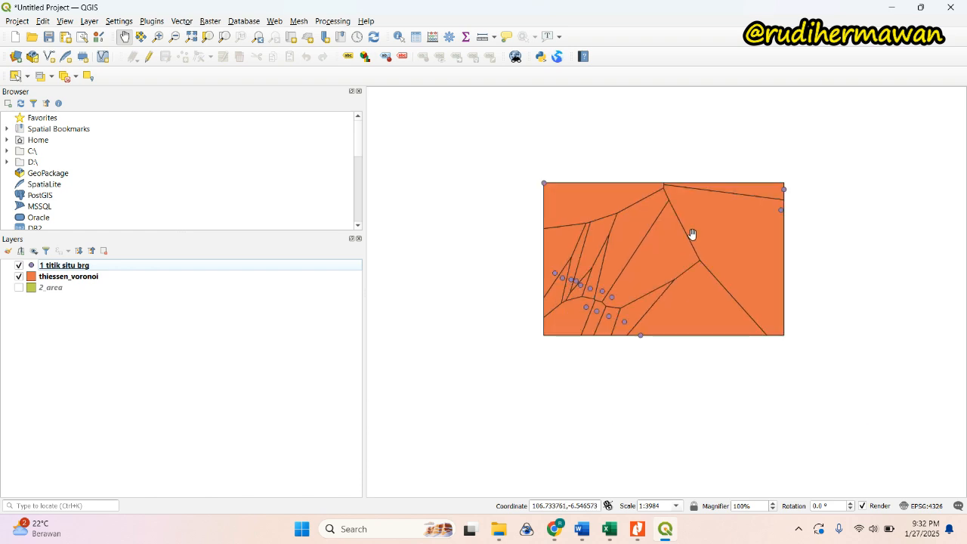
drag(688, 231, 664, 276)
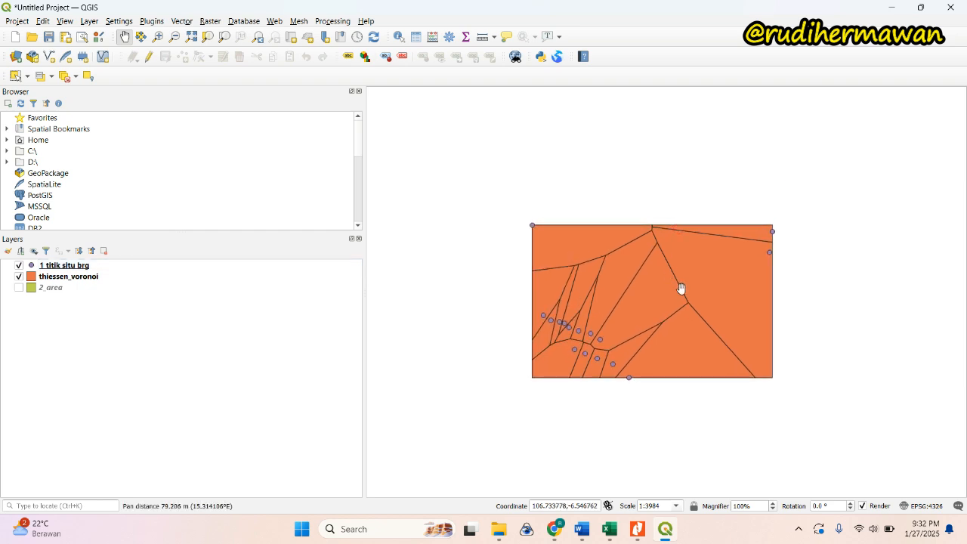
scroll(680, 288, up, 1)
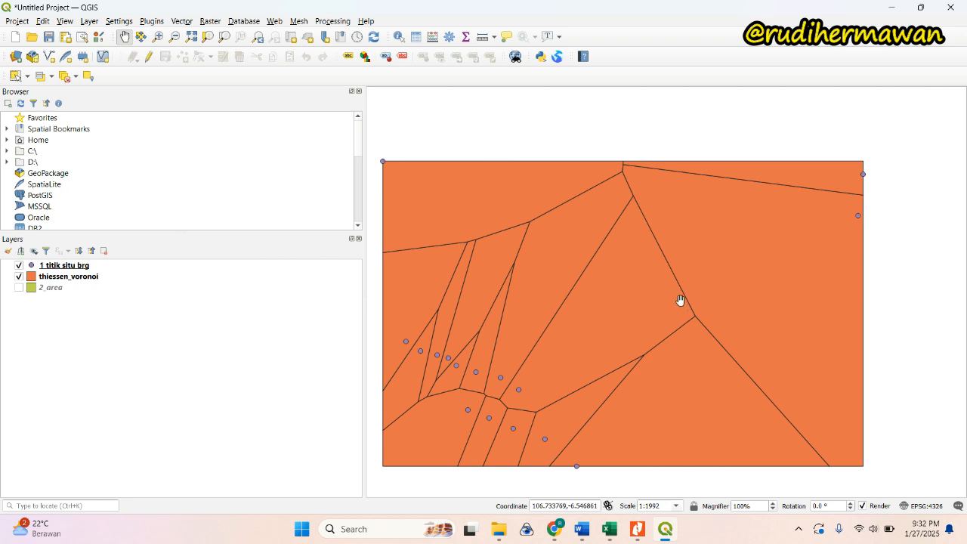
drag(679, 299, 708, 278)
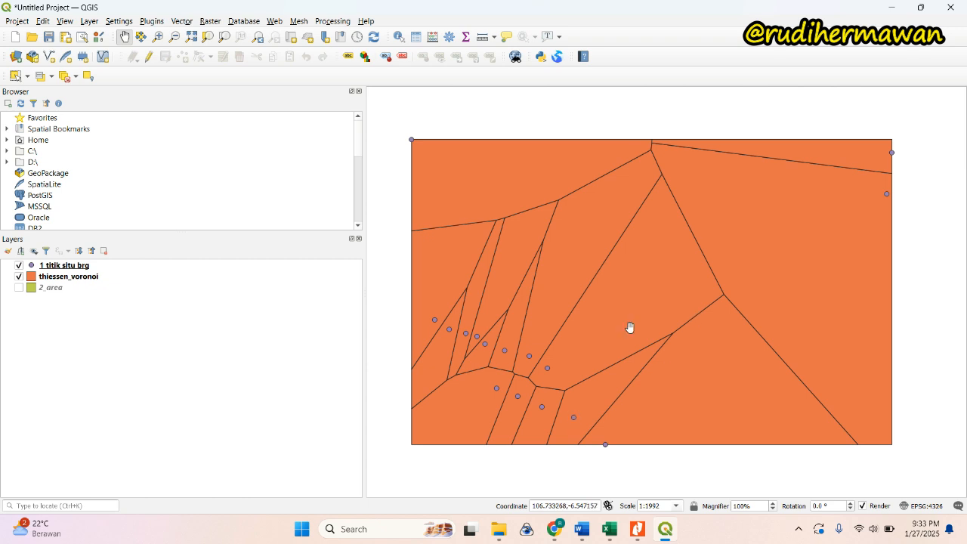
scroll(686, 274, down, 1)
scroll(688, 273, up, 1)
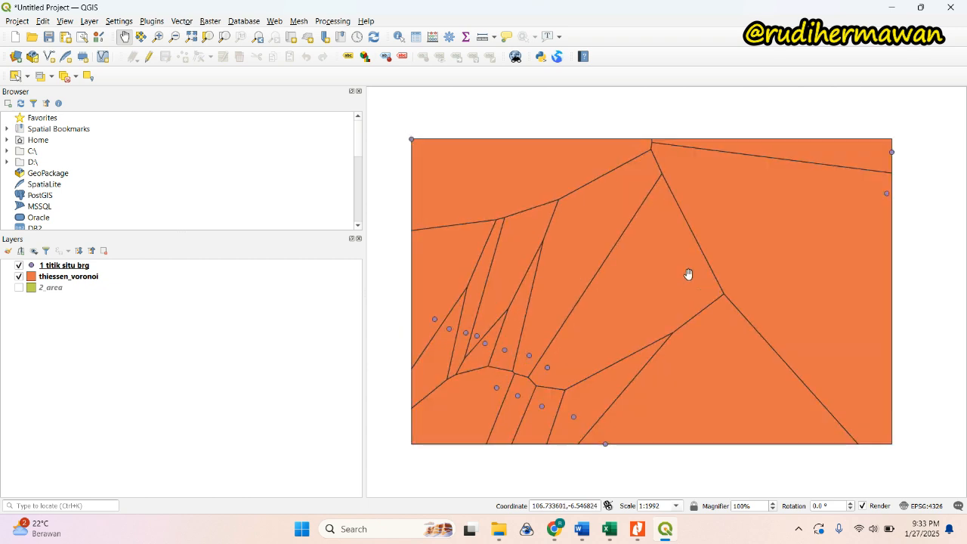
scroll(688, 274, down, 1)
scroll(688, 274, up, 1)
scroll(688, 274, down, 1)
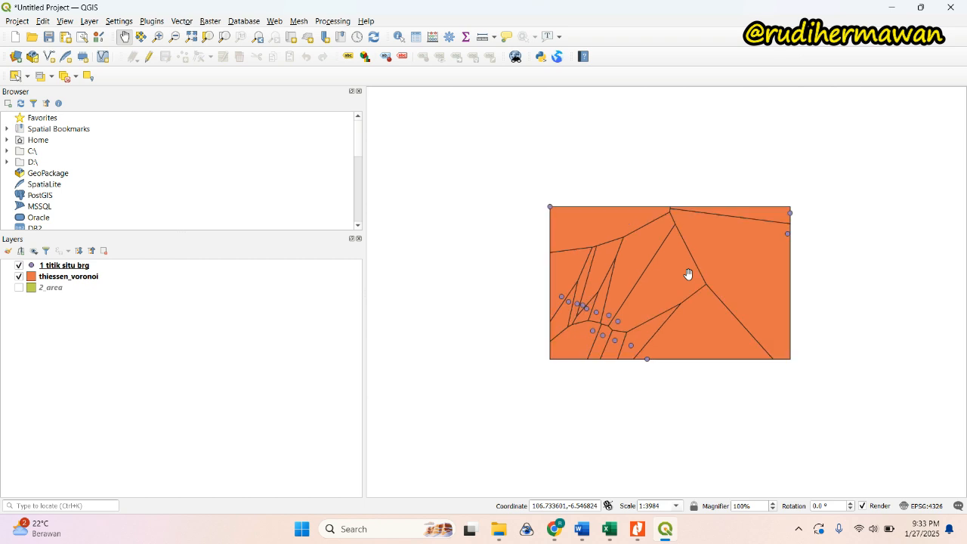
scroll(688, 274, up, 1)
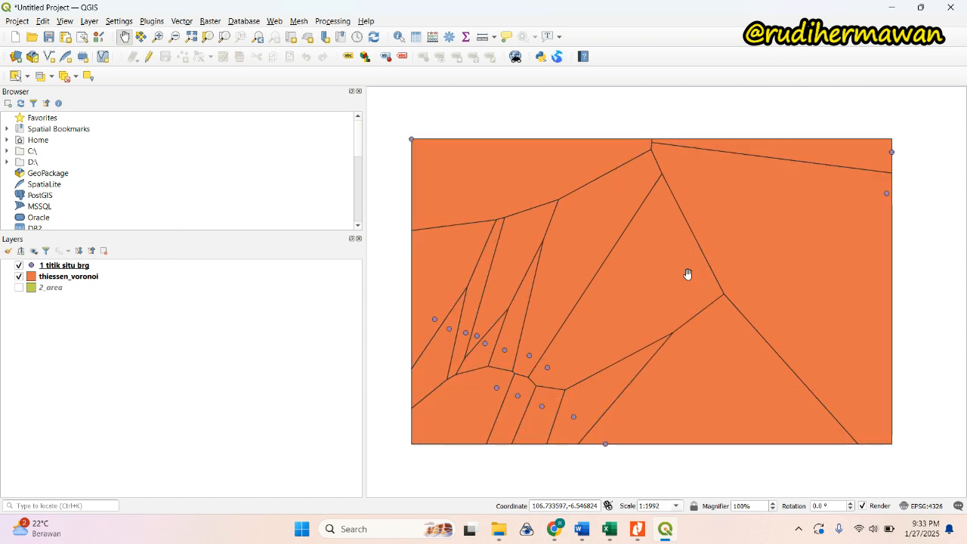
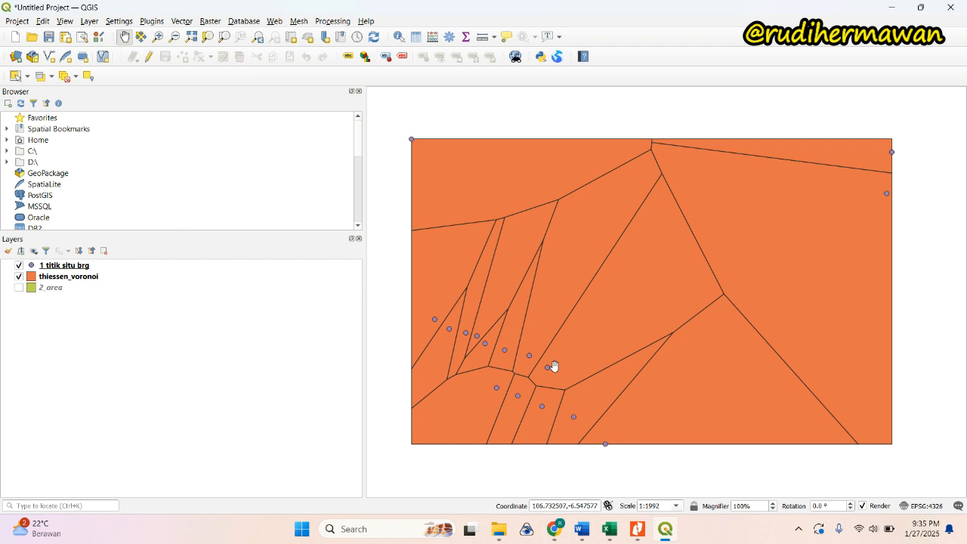
Step: Review the station entries in the 1 titik situ brg attribute table, then minimize the table
right_click(71, 267)
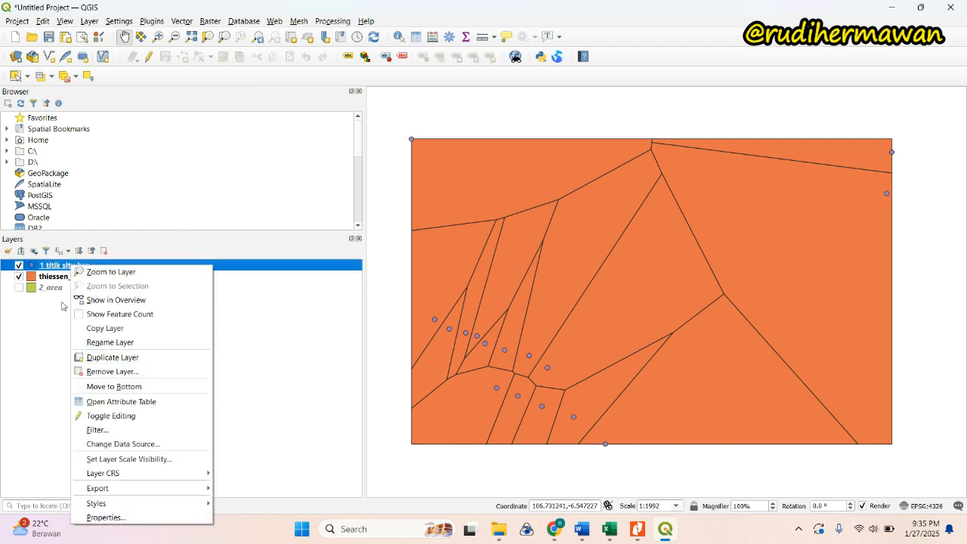
click(106, 401)
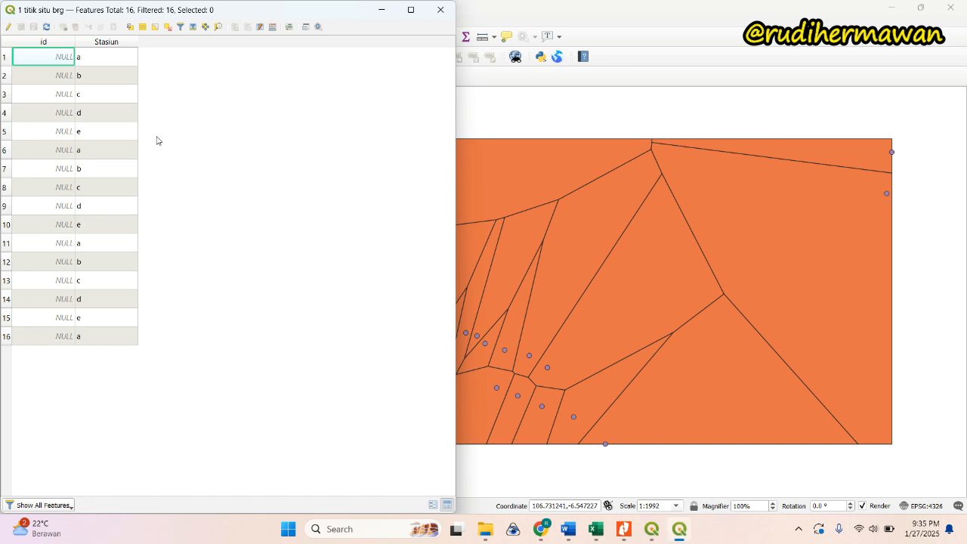
drag(303, 13, 665, 25)
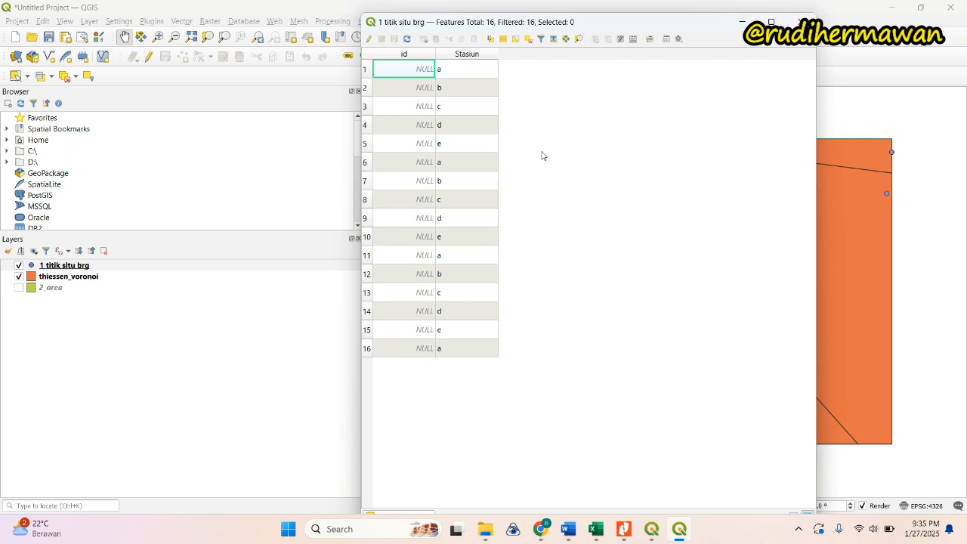
click(742, 22)
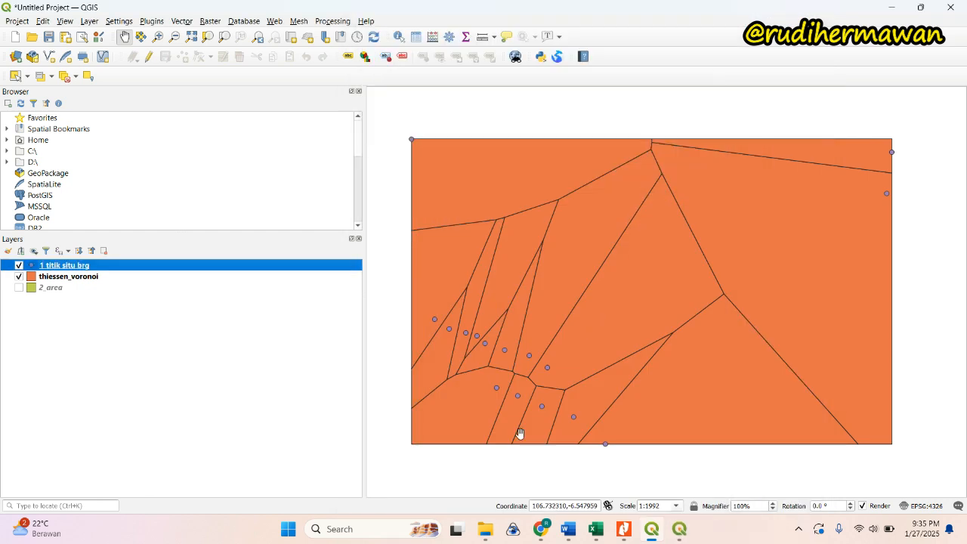
Step: Switch to File Explorer and open the Ch polygon thiessen1 workbook from the Prakt ke 6 analisis buff tiesen folder
click(487, 527)
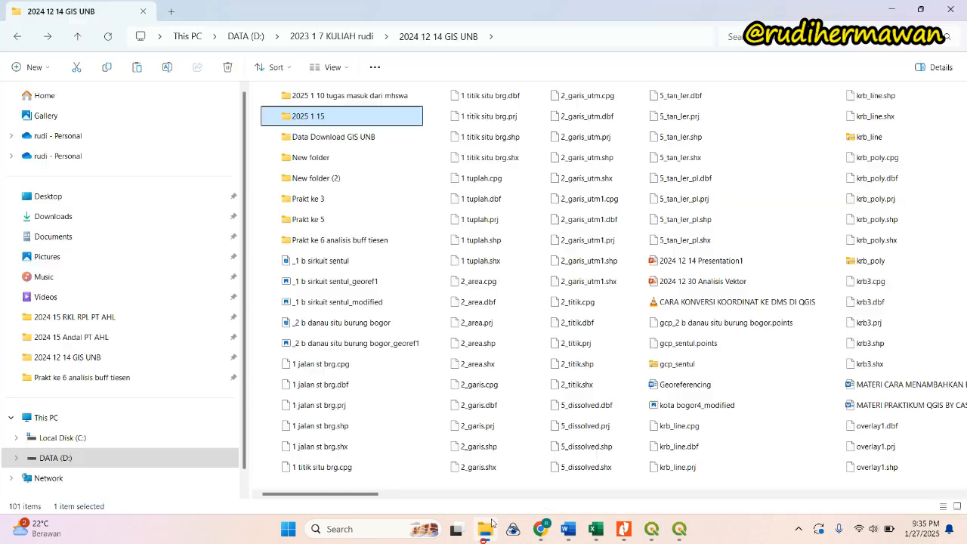
double_click(355, 239)
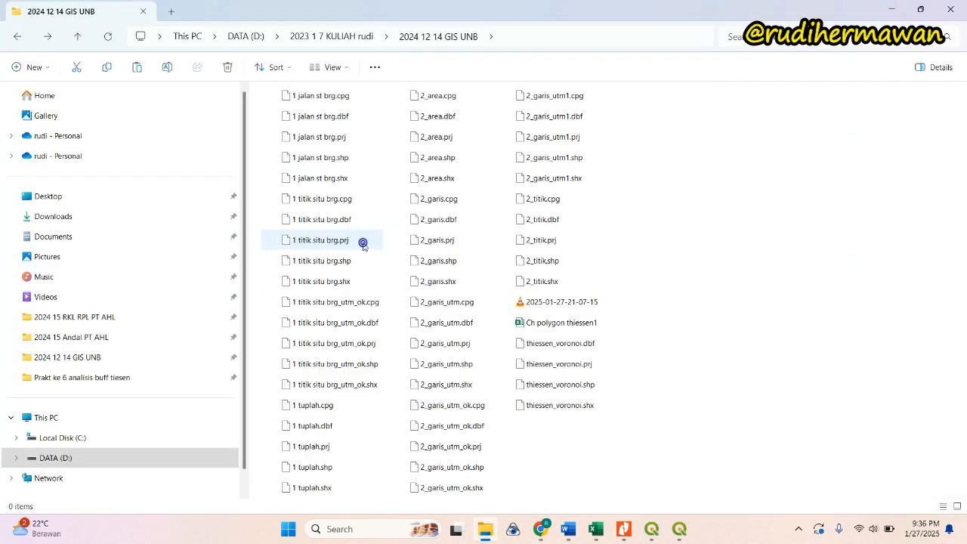
click(596, 322)
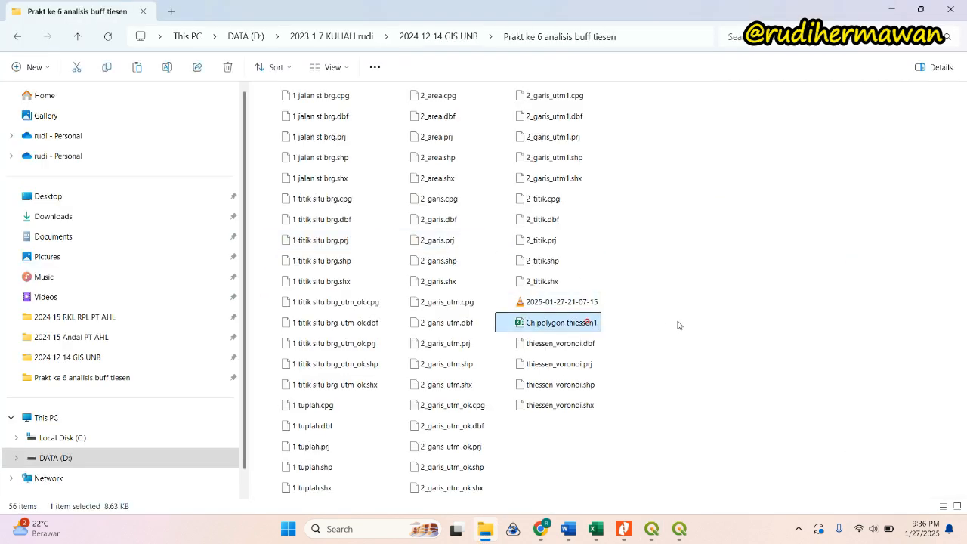
double_click(597, 323)
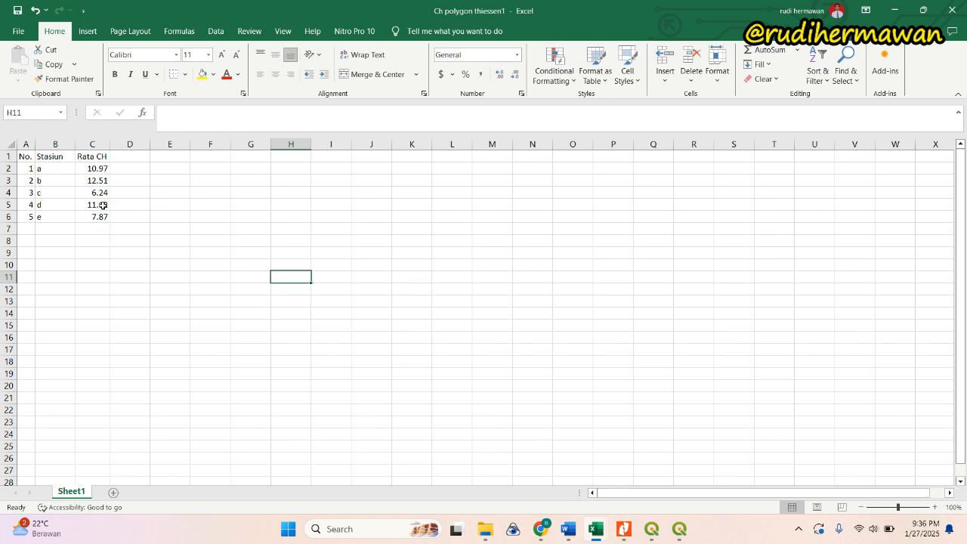
Step: Enlarge the sheet to 170% zoom and adjust the width of column A
drag(36, 145, 74, 145)
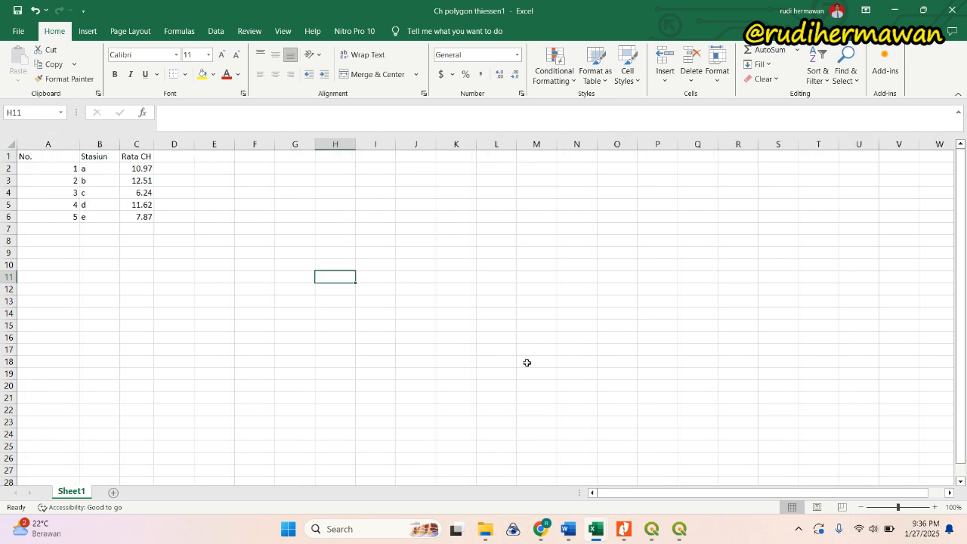
click(934, 506)
click(934, 507)
click(934, 507)
click(934, 507)
click(934, 506)
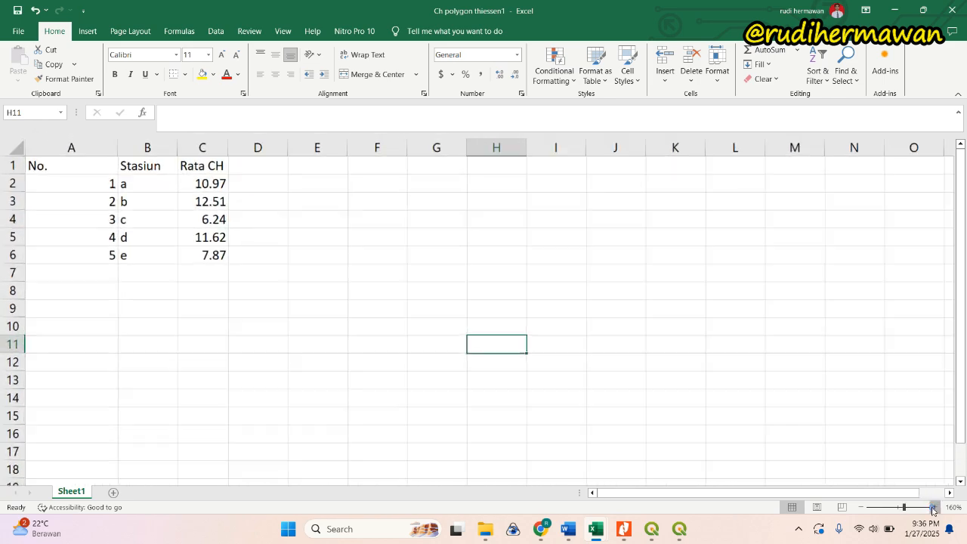
click(934, 507)
click(934, 507)
drag(141, 154, 91, 156)
Step: Examine the No., Stasiun and Rata CH columns with the average rainfall of stations a to e
click(112, 191)
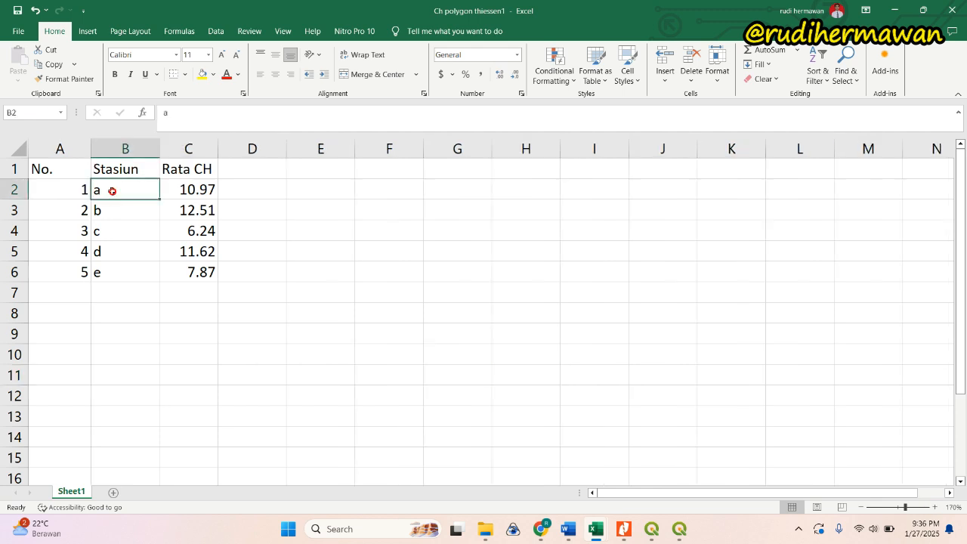
click(202, 191)
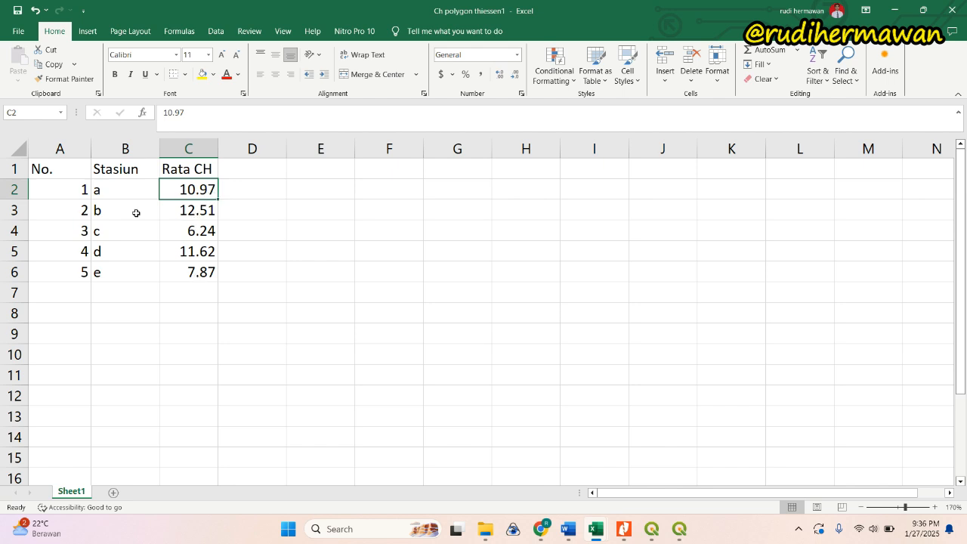
click(206, 275)
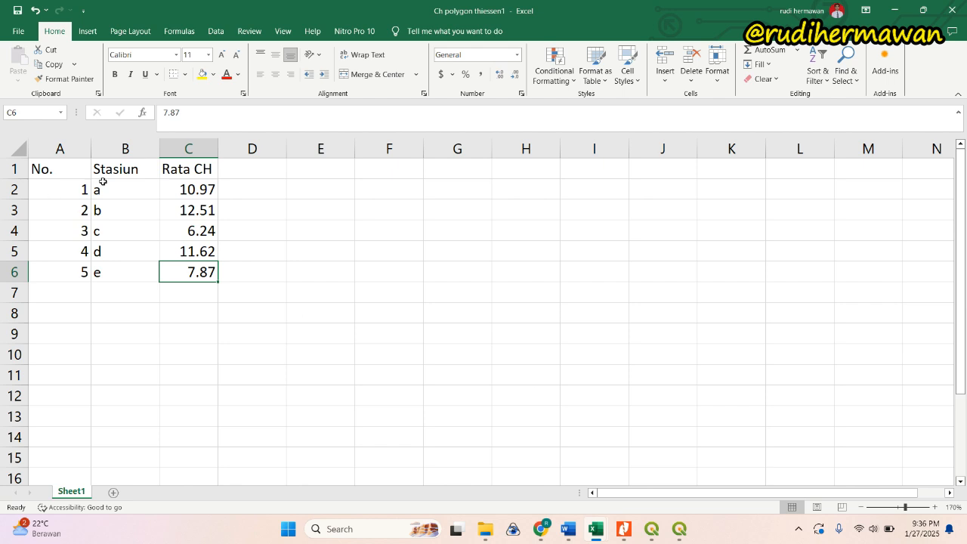
click(53, 169)
click(121, 170)
click(181, 168)
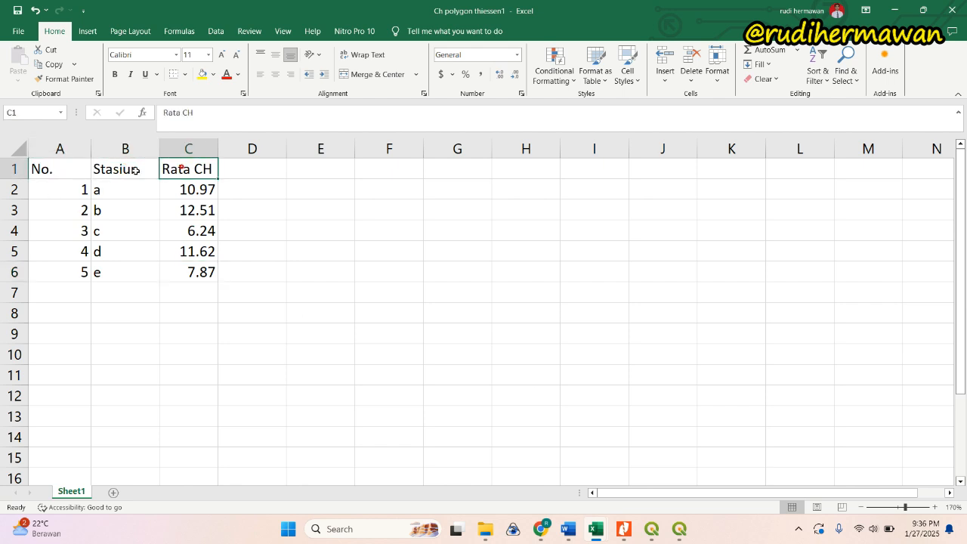
click(47, 171)
click(122, 170)
click(190, 167)
click(51, 168)
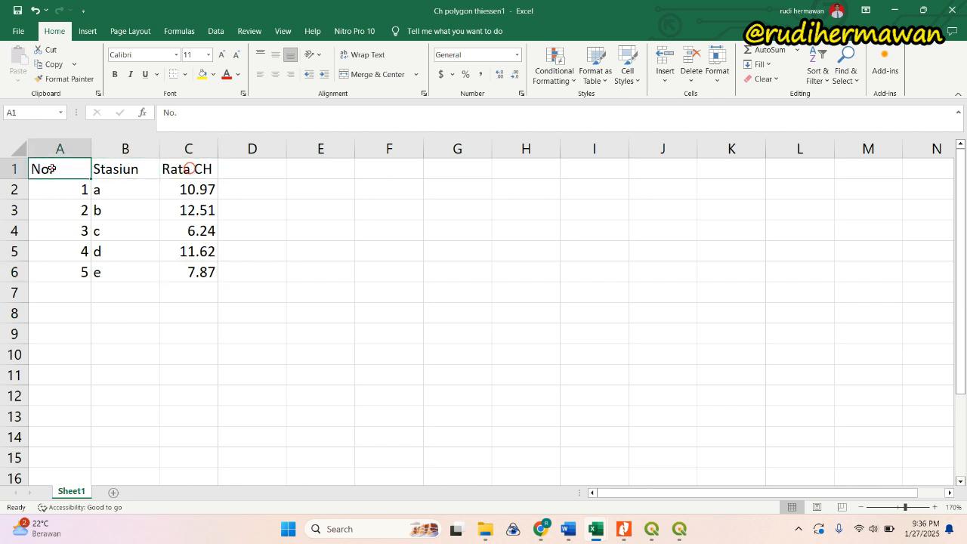
click(130, 168)
click(193, 168)
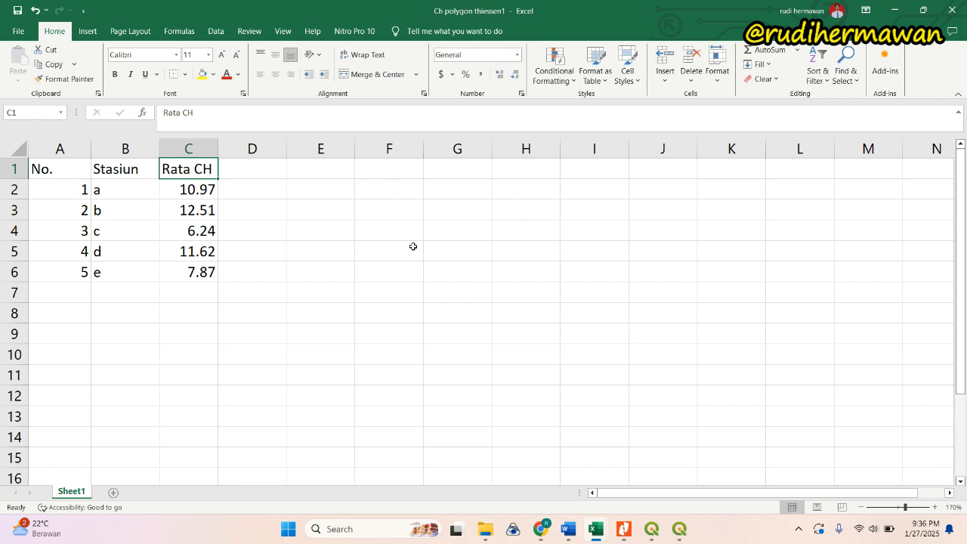
click(454, 176)
Step: Switch back to QGIS and remove the thiessen_voronoi layer from the project
mouse_move(677, 533)
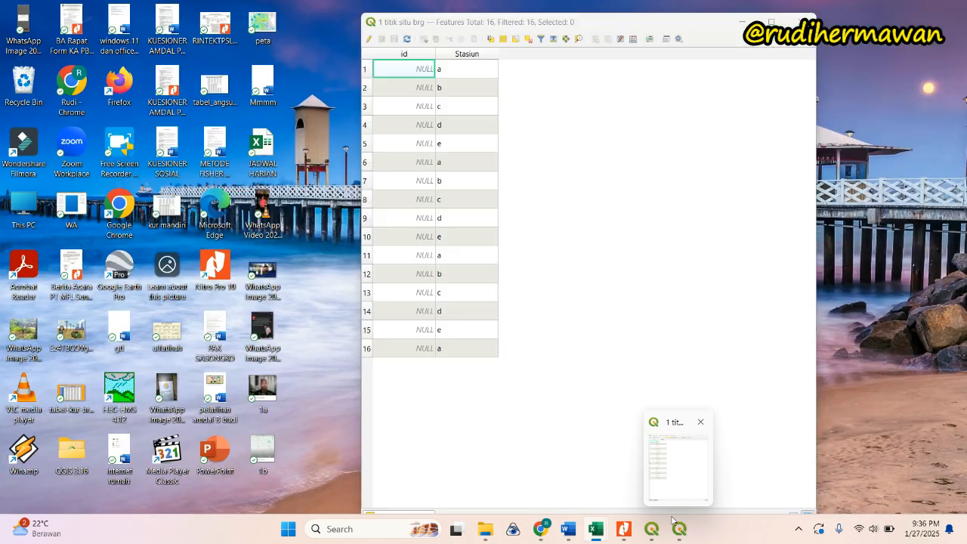
click(682, 502)
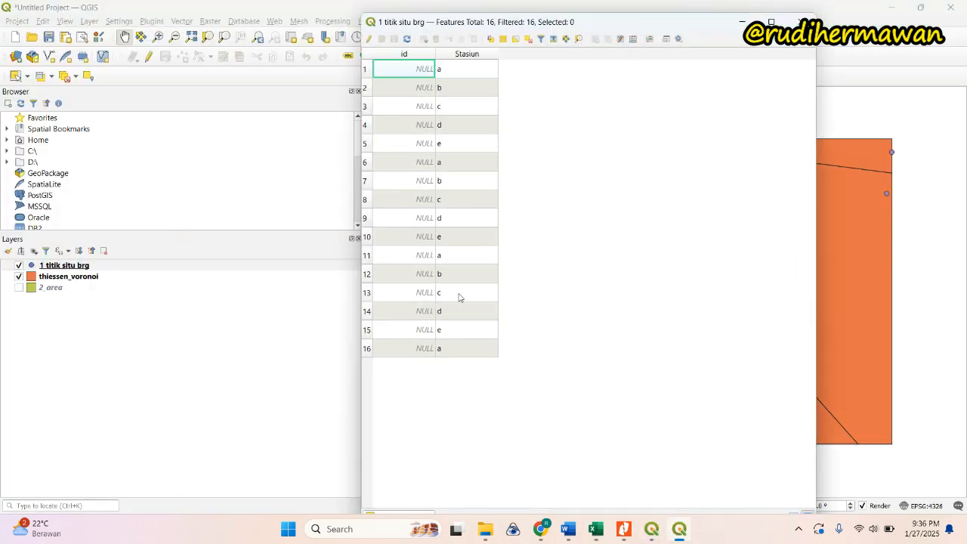
click(94, 277)
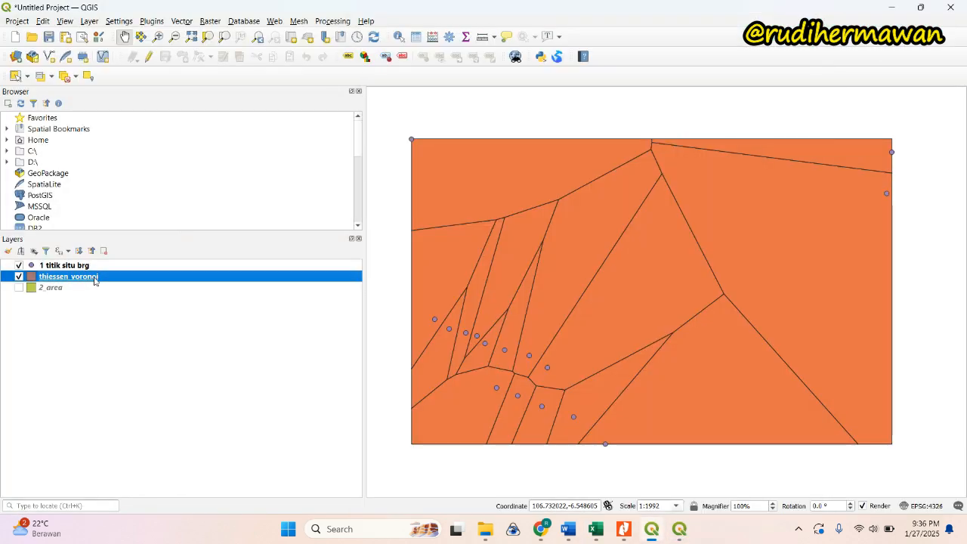
right_click(95, 278)
click(138, 112)
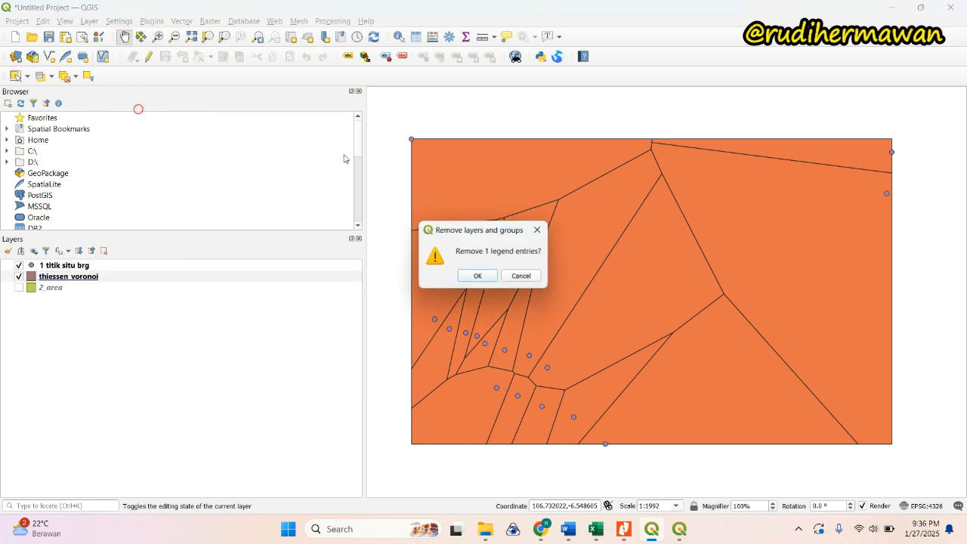
click(476, 276)
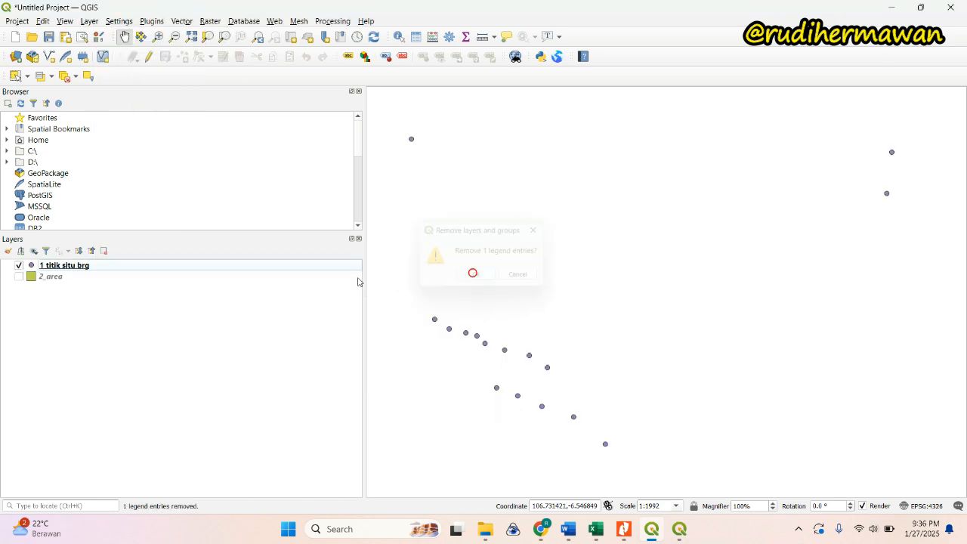
Step: Remove the 2_area layer from the project and zoom to the 1 titik situ brg layer
right_click(64, 280)
click(103, 111)
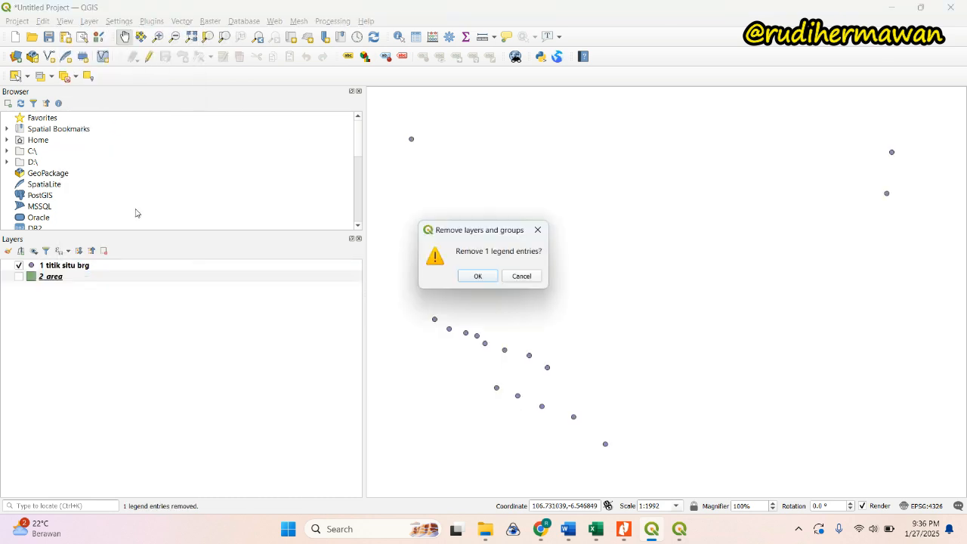
click(477, 277)
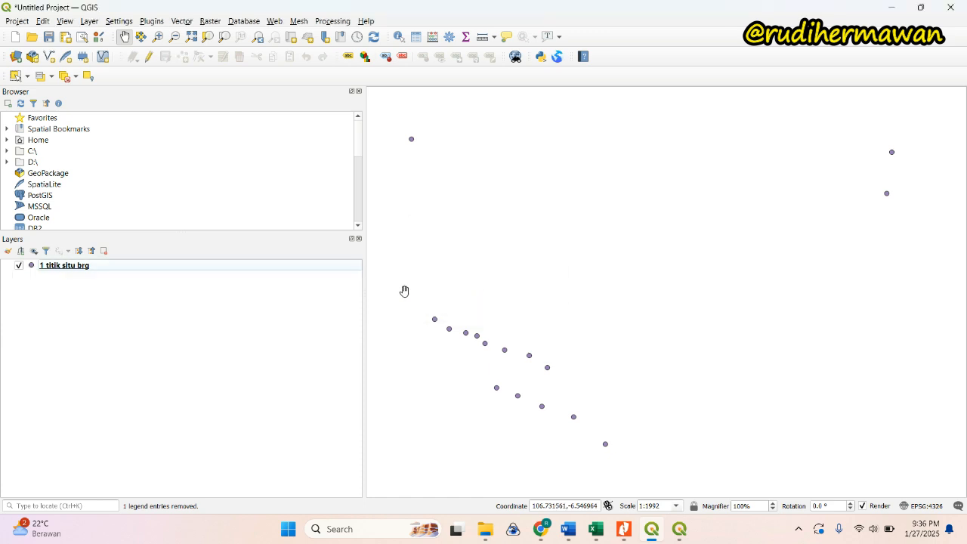
right_click(139, 268)
click(173, 274)
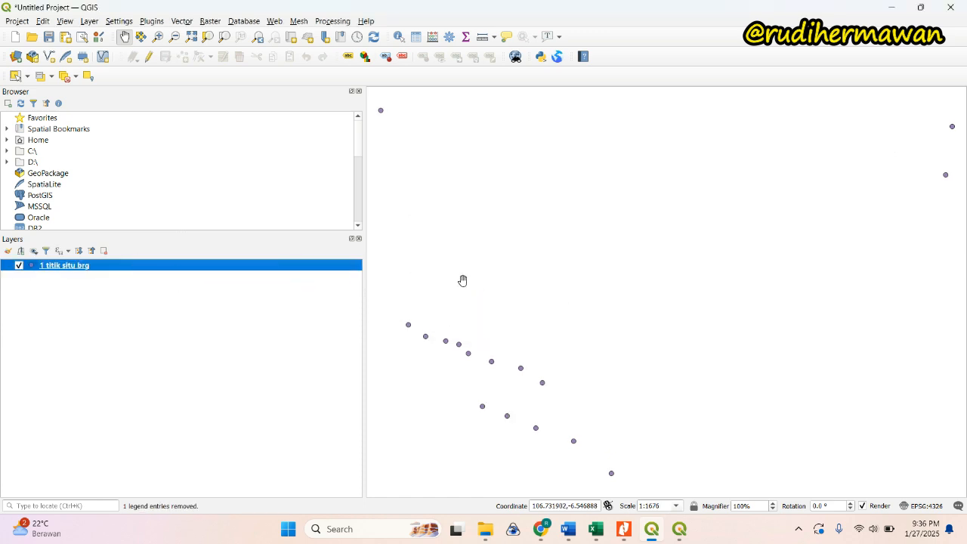
Step: Open the attribute table of 1 titik situ brg, close the duplicate table window and examine the Stasiun column
right_click(133, 266)
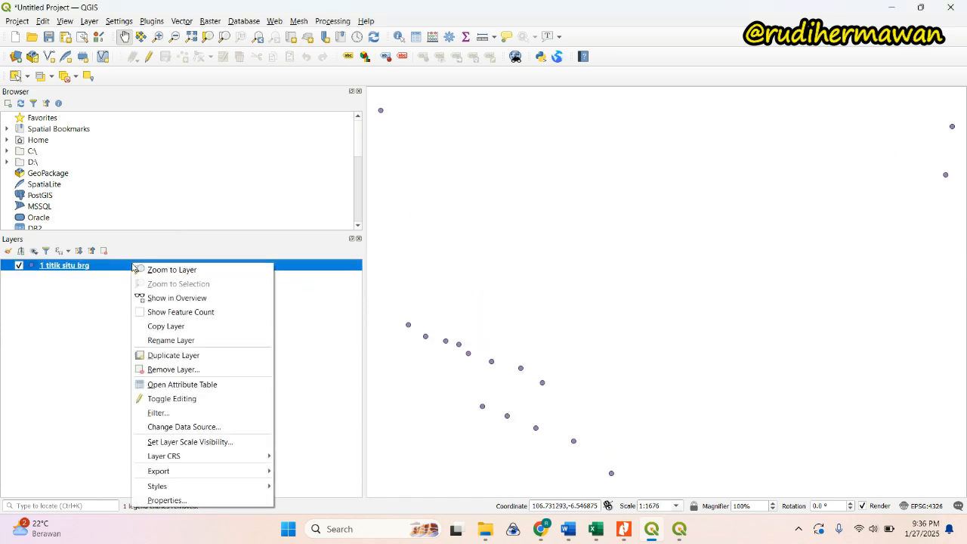
click(179, 385)
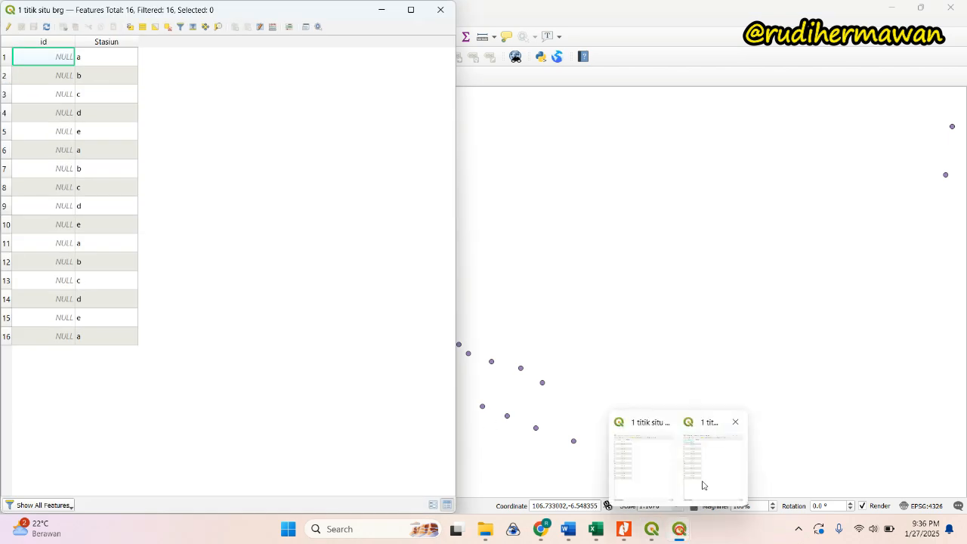
click(441, 9)
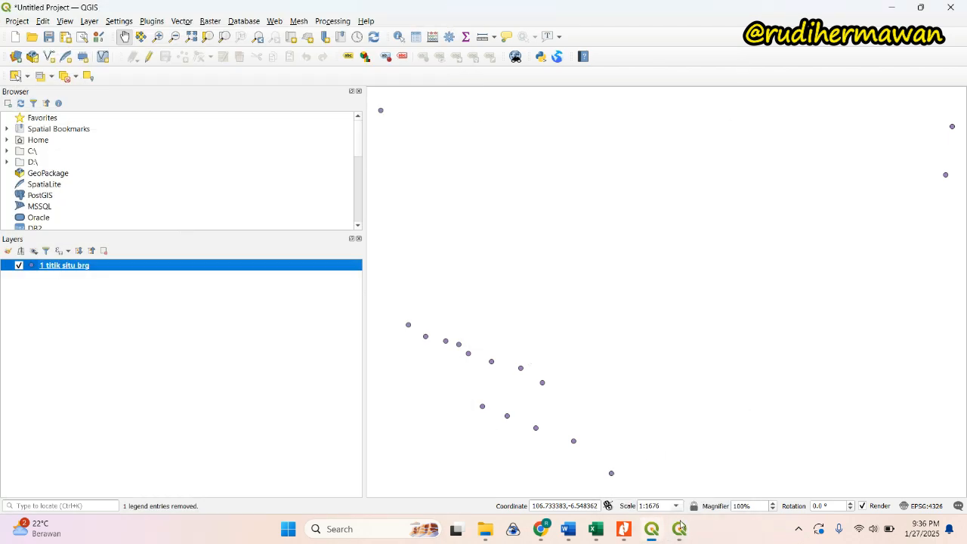
click(679, 529)
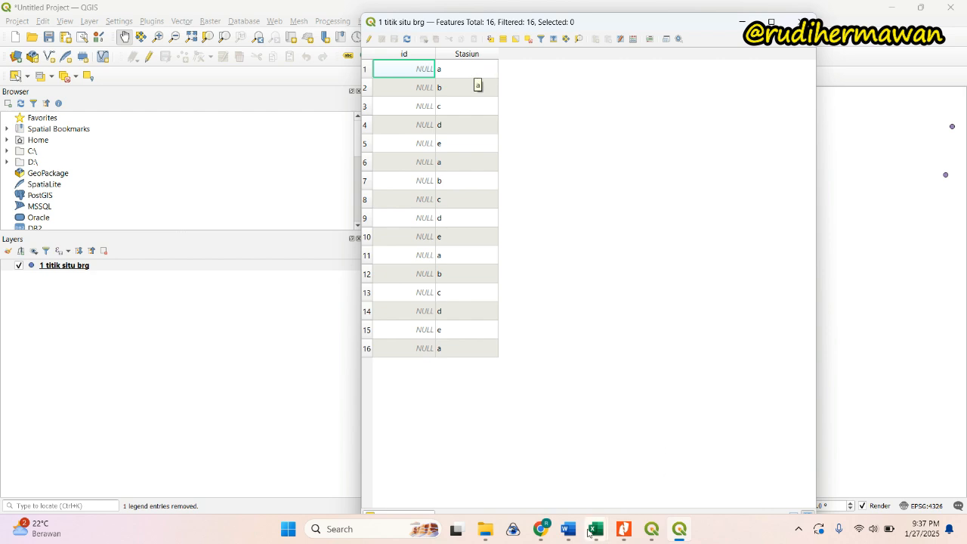
Step: Switch to Excel to review the No., Stasiun and Rata CH headers, and return to the point layer's attribute table in QGIS
mouse_move(595, 529)
click(645, 482)
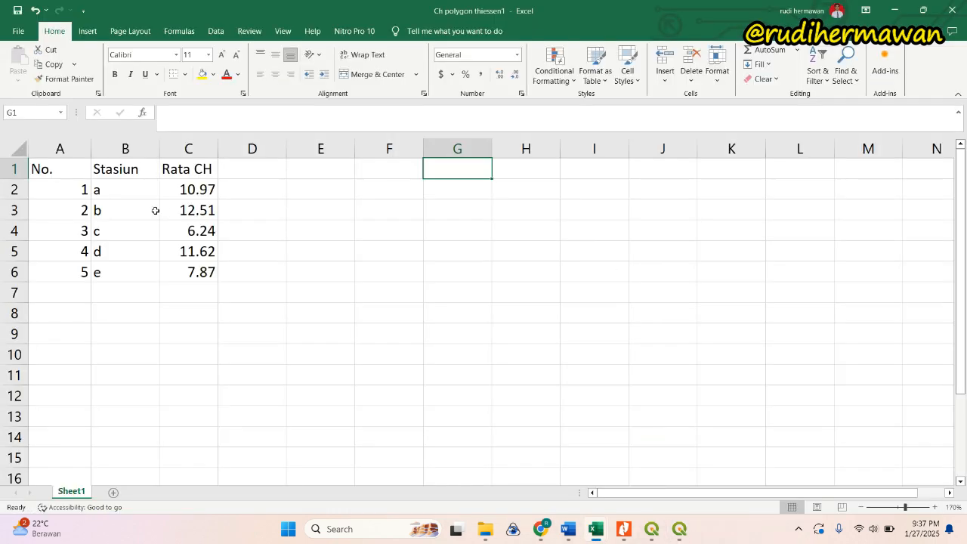
click(47, 172)
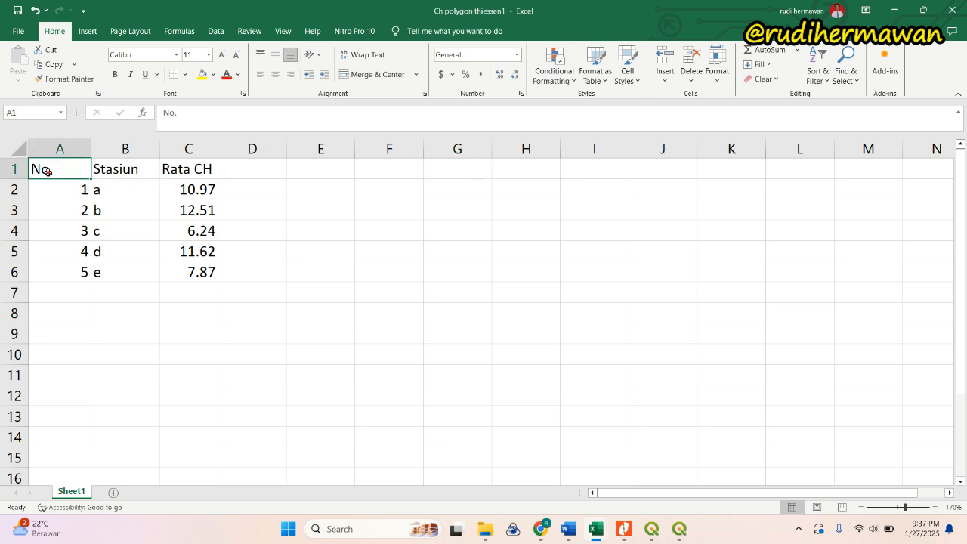
click(117, 172)
click(201, 172)
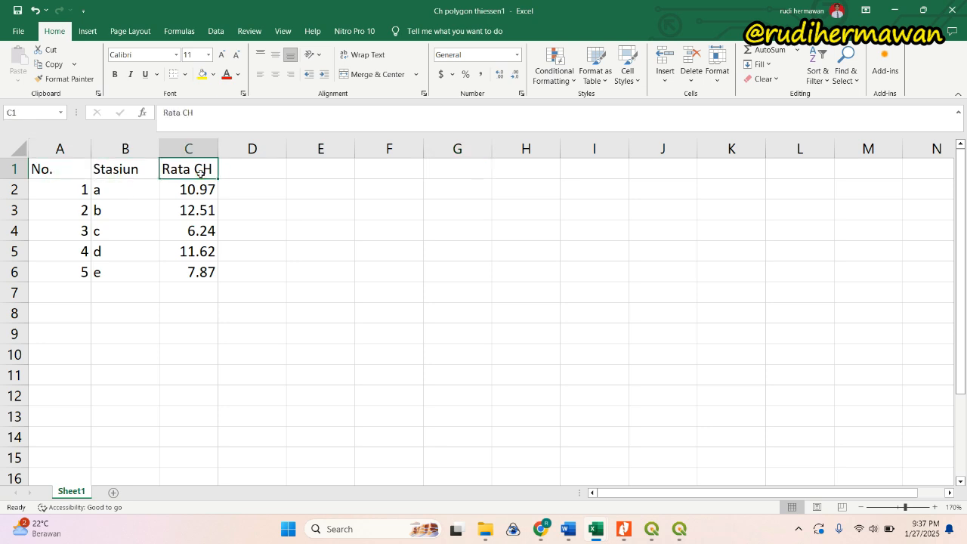
click(679, 528)
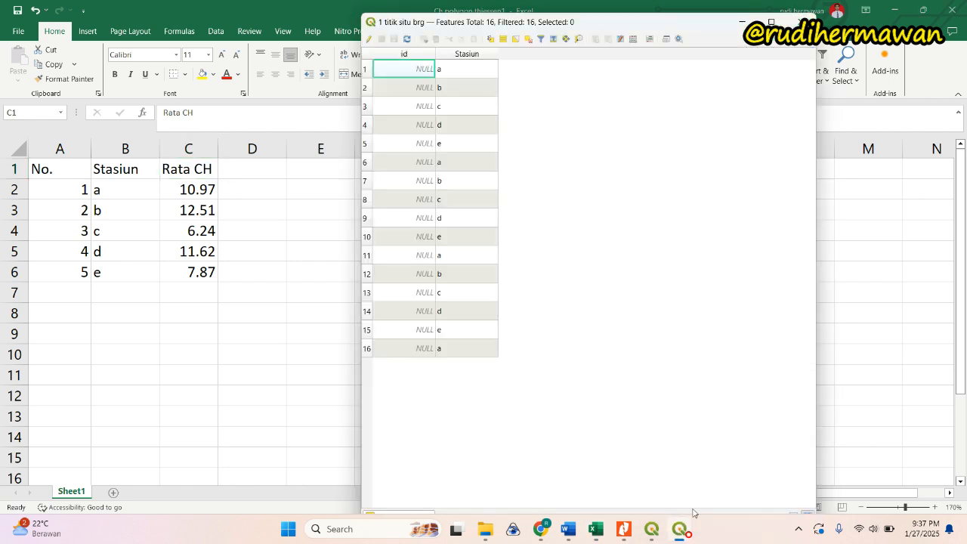
click(651, 528)
click(679, 529)
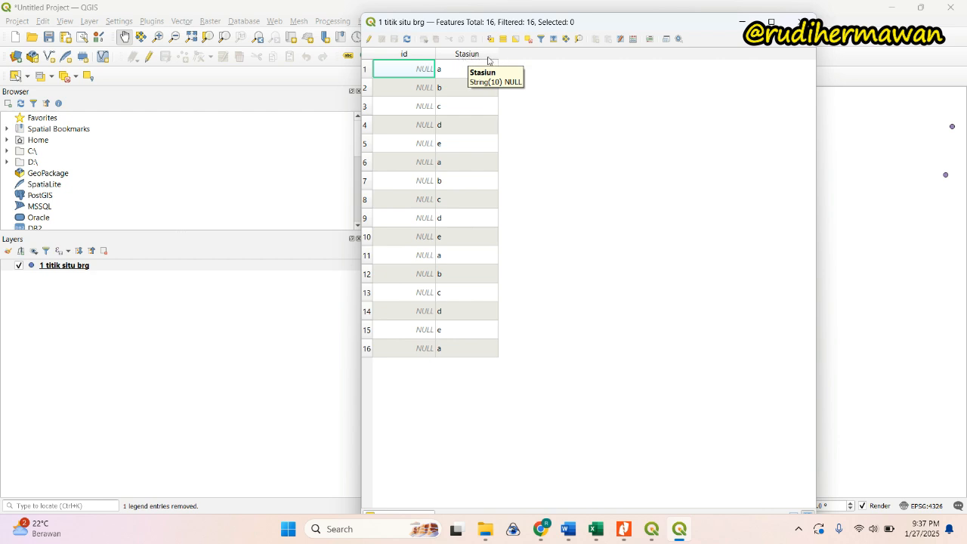
Step: Compare Excel's Stasiun and Rata CH columns with the Stasiun field in the QGIS attribute table, and close that table
mouse_move(596, 529)
click(655, 489)
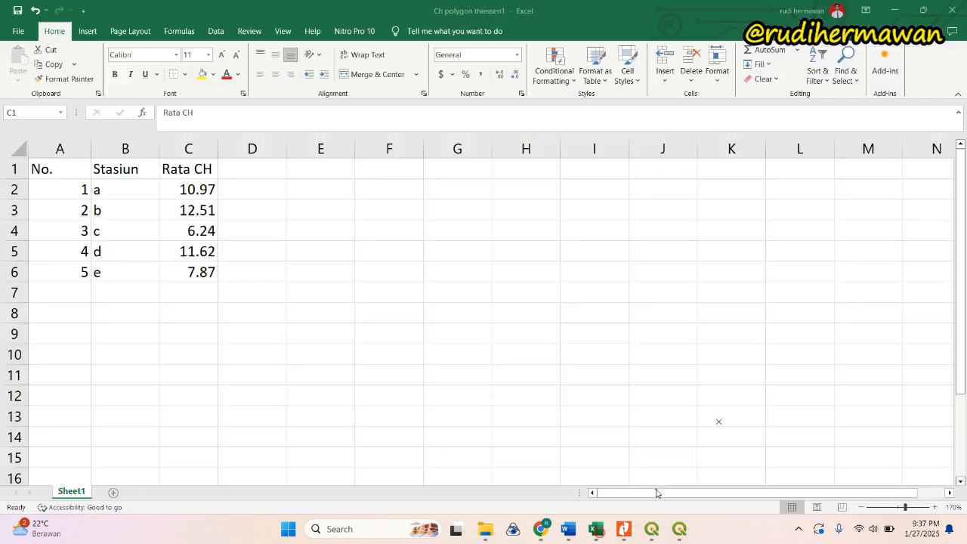
click(117, 166)
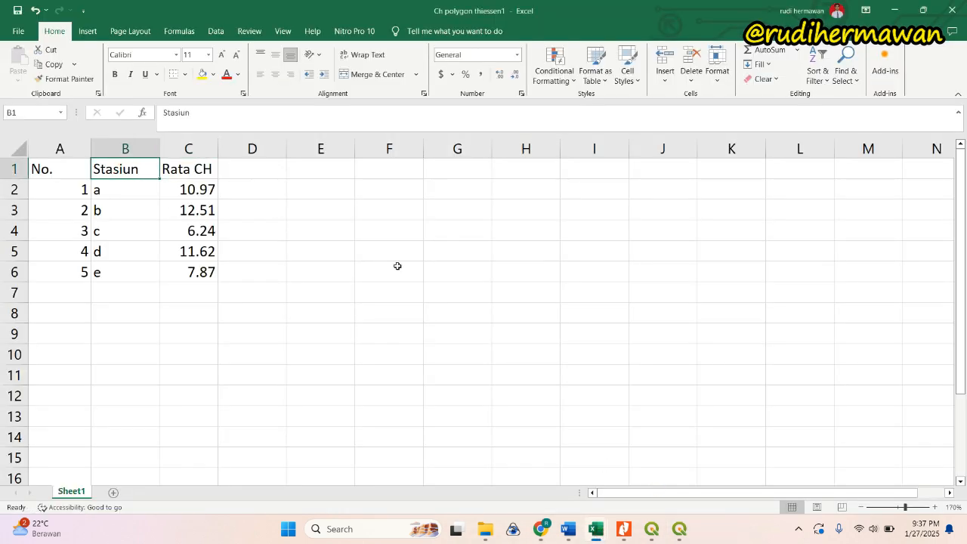
click(188, 167)
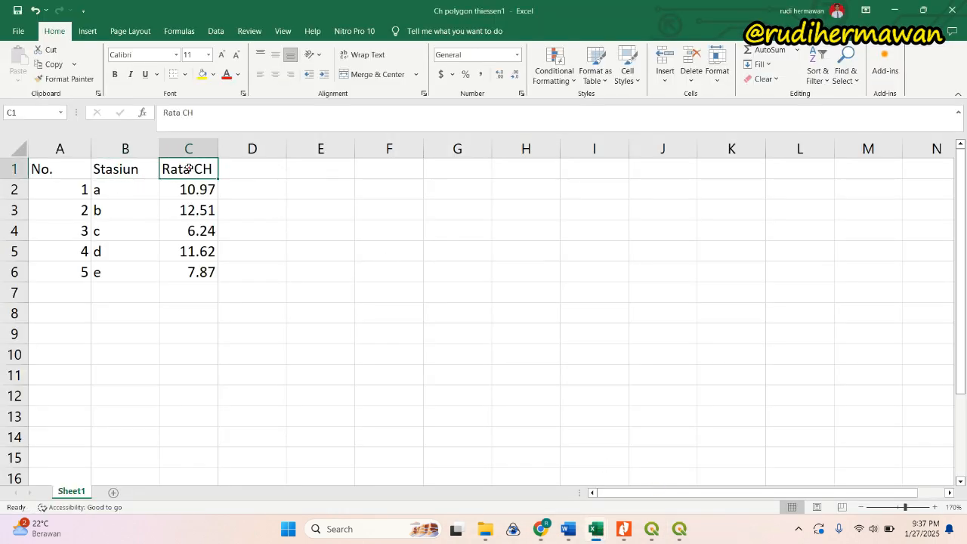
click(133, 169)
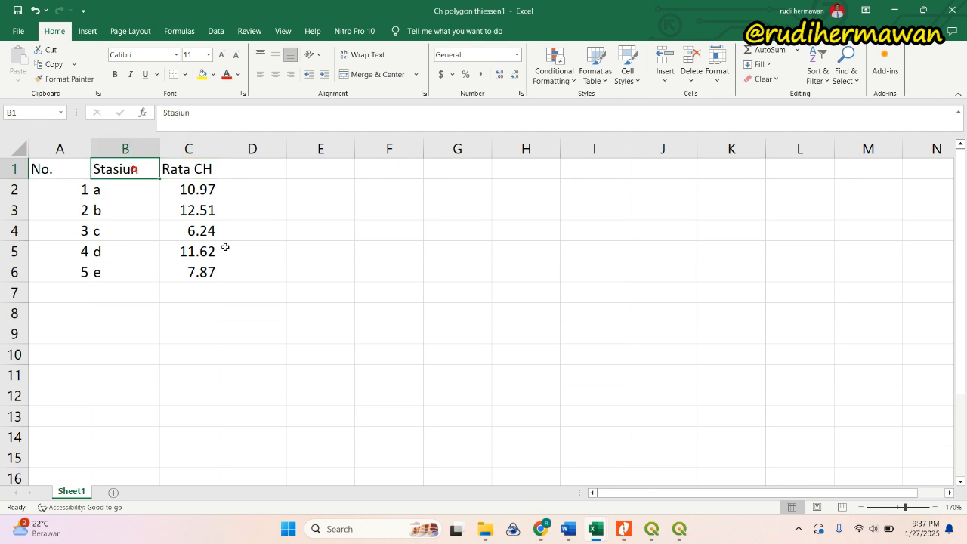
click(679, 529)
click(679, 529)
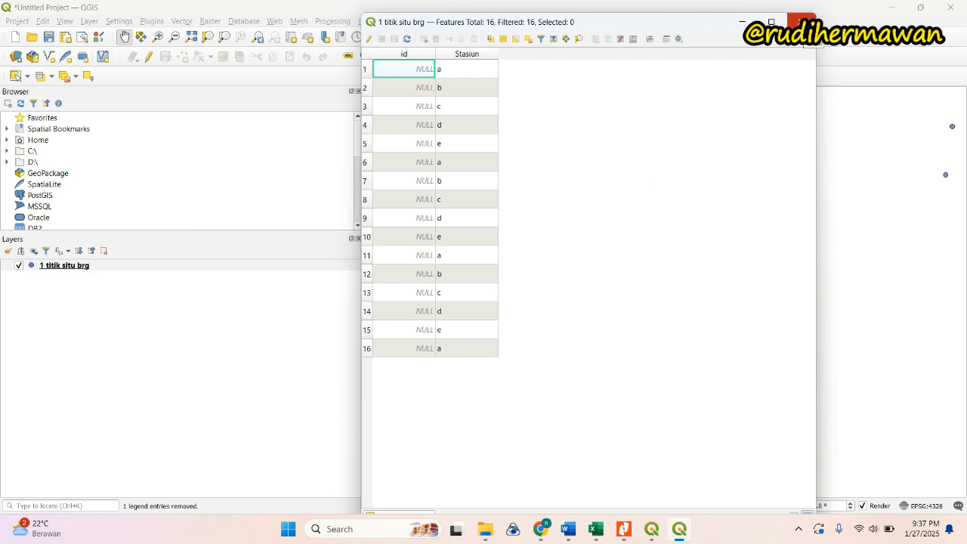
click(799, 22)
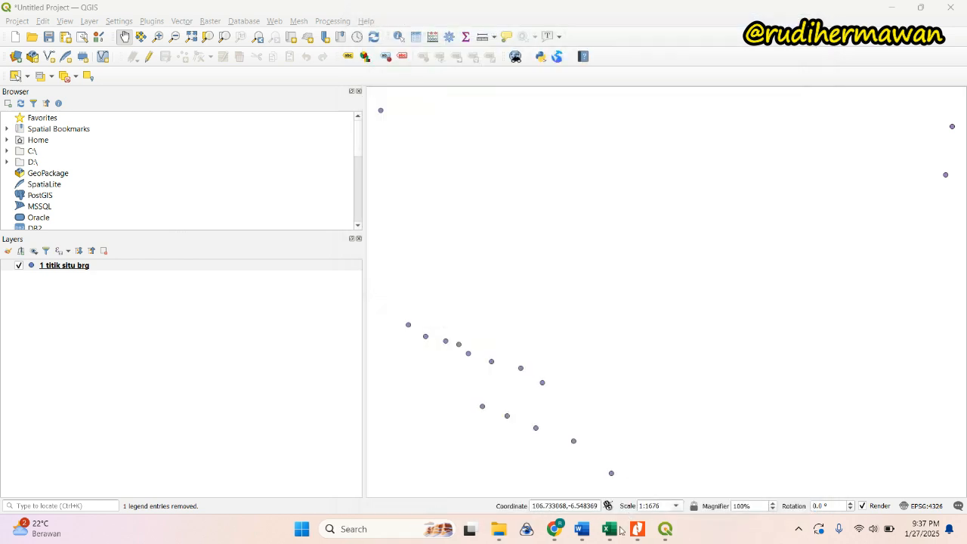
Step: Switch to Excel and save Ch polygon thiessen1 as CSV (Comma delimited) in the Prakt ke 6 analisis buff tiesen folder
mouse_move(622, 535)
click(667, 481)
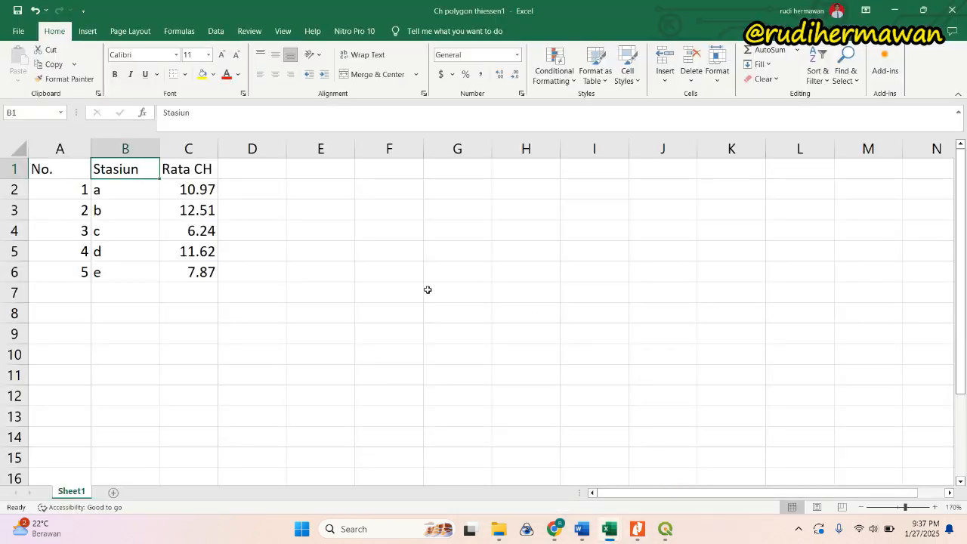
click(19, 31)
click(49, 227)
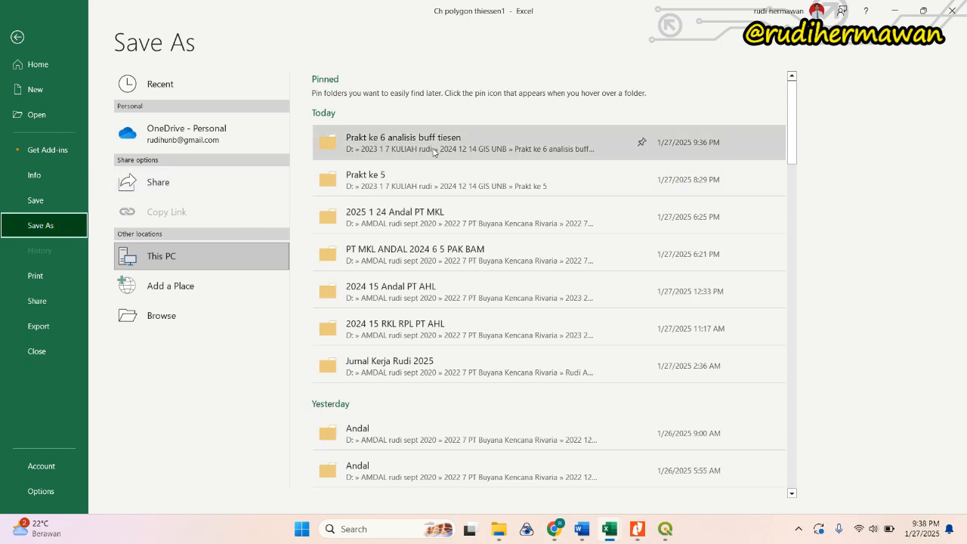
click(434, 151)
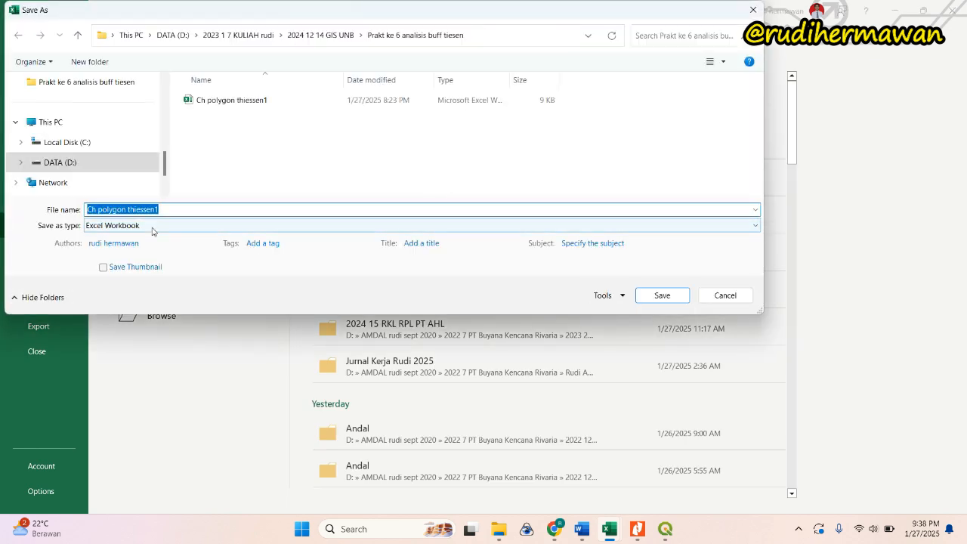
click(179, 225)
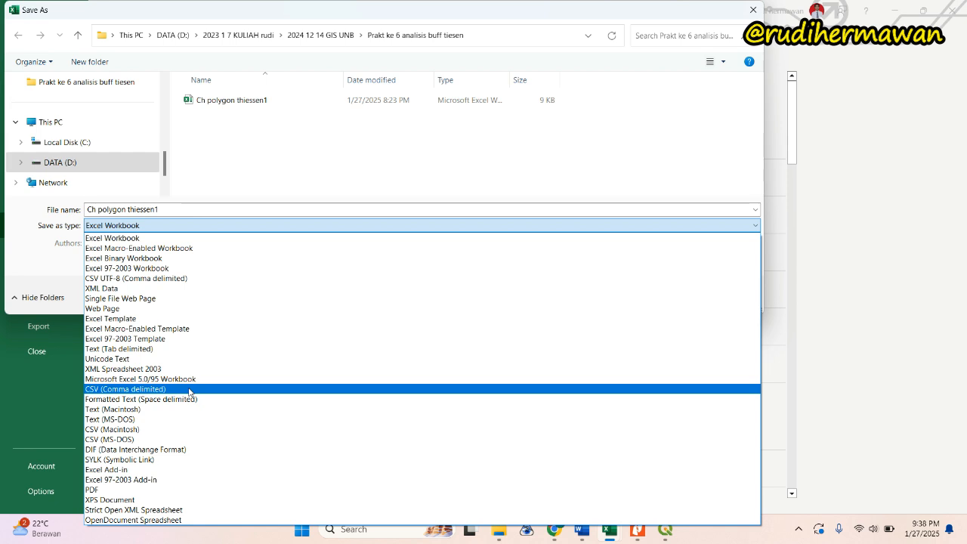
click(189, 389)
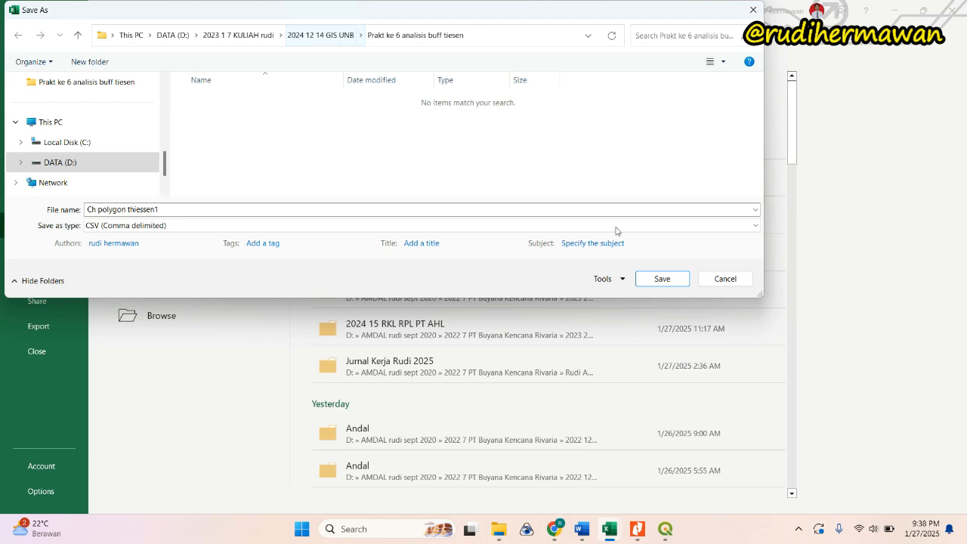
click(183, 225)
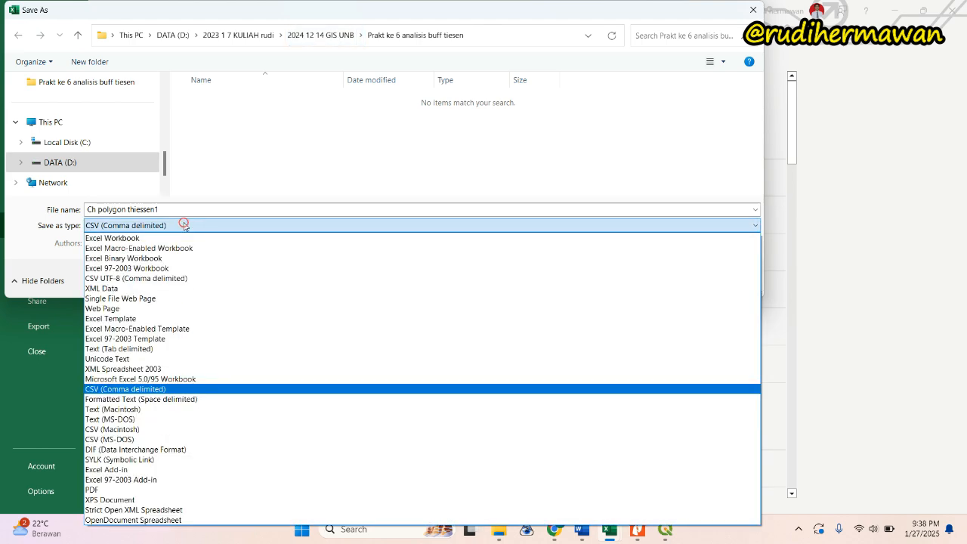
click(185, 389)
click(662, 279)
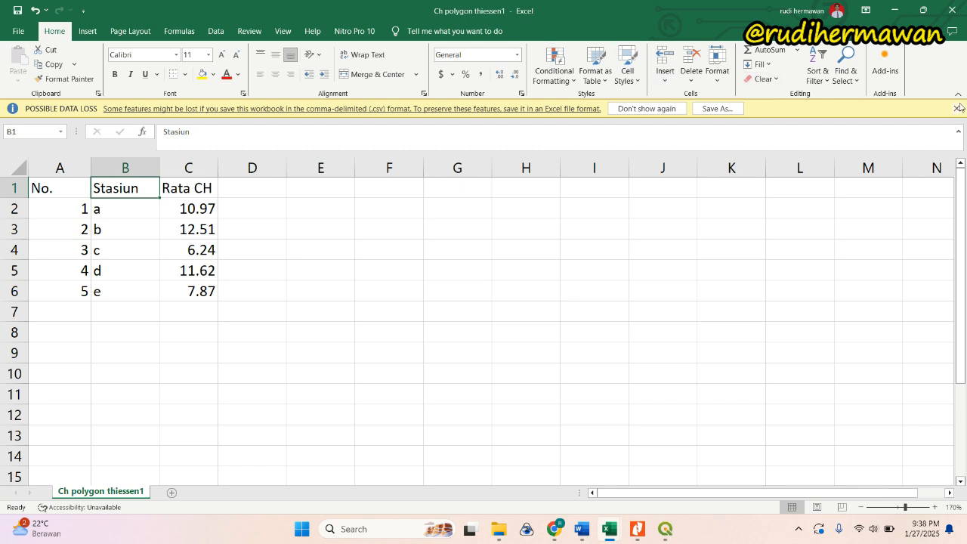
Step: Dismiss the data loss notice, close the CSV workbook and check for the saved file in File Explorer
click(958, 108)
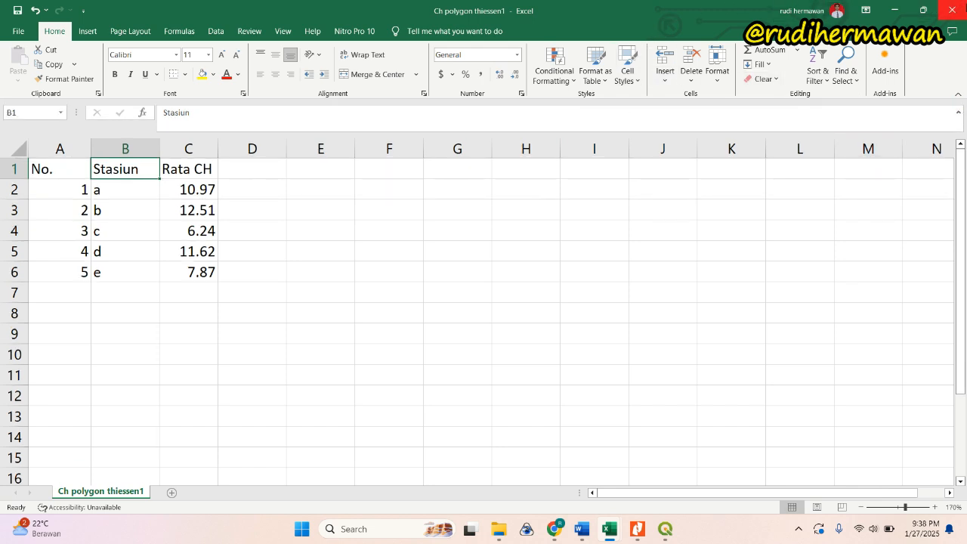
click(951, 10)
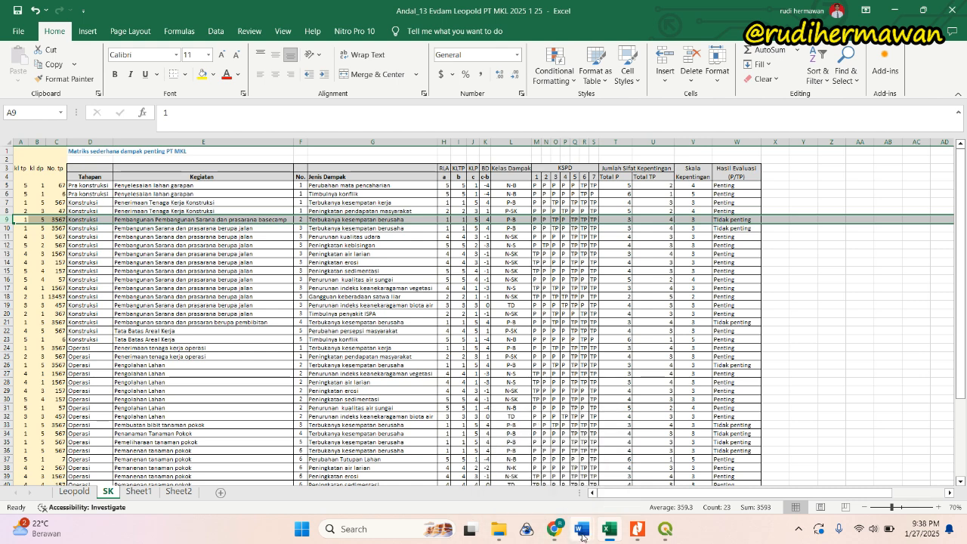
click(500, 535)
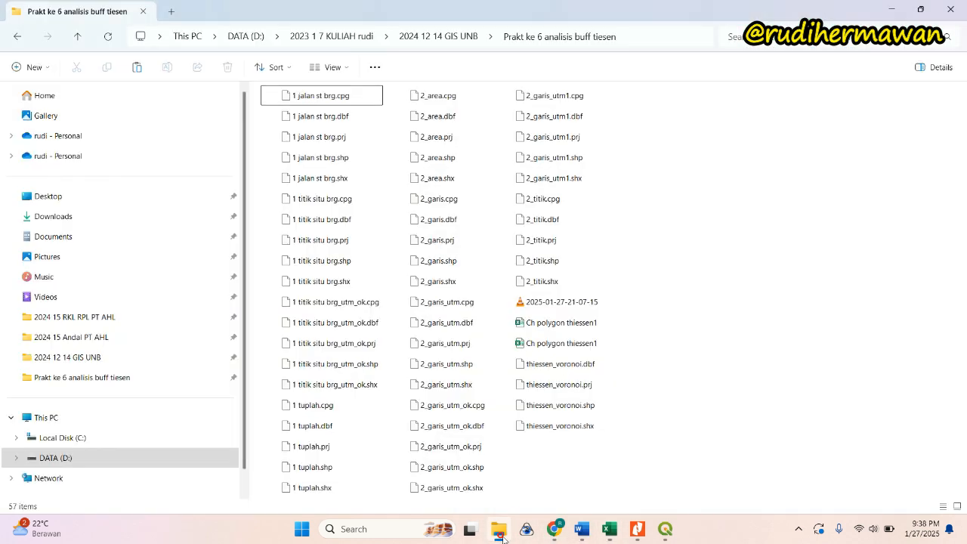
click(583, 344)
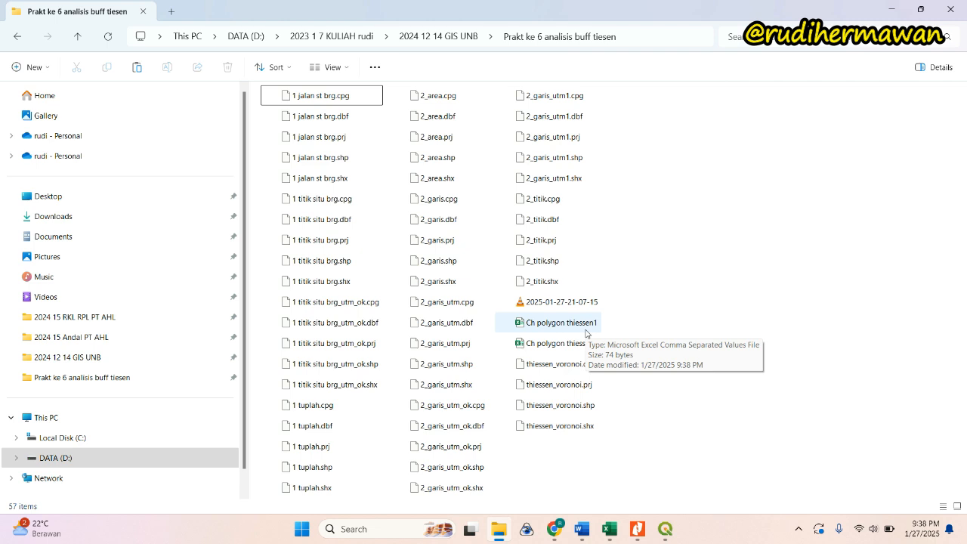
Step: Switch to QGIS and open the Data Source Manager on its Delimited Text source
click(665, 530)
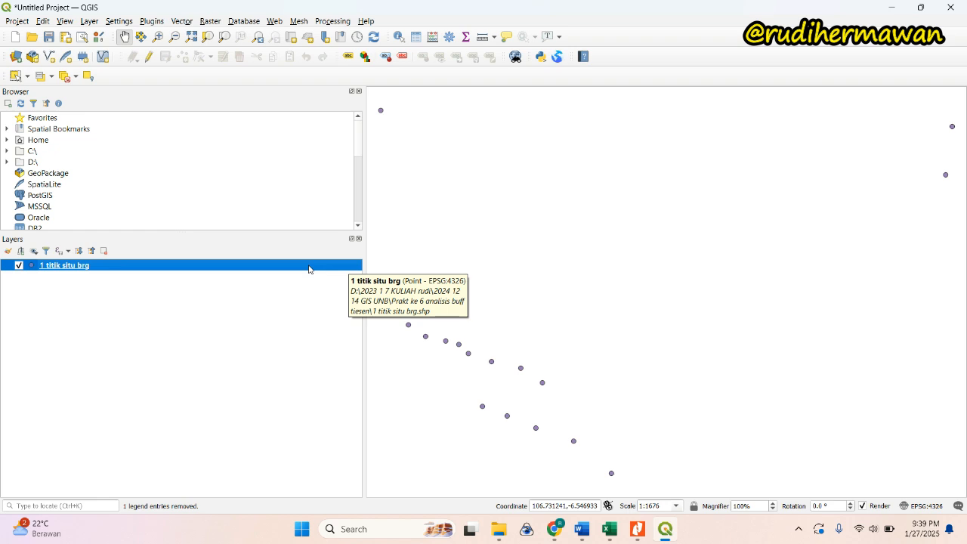
click(19, 59)
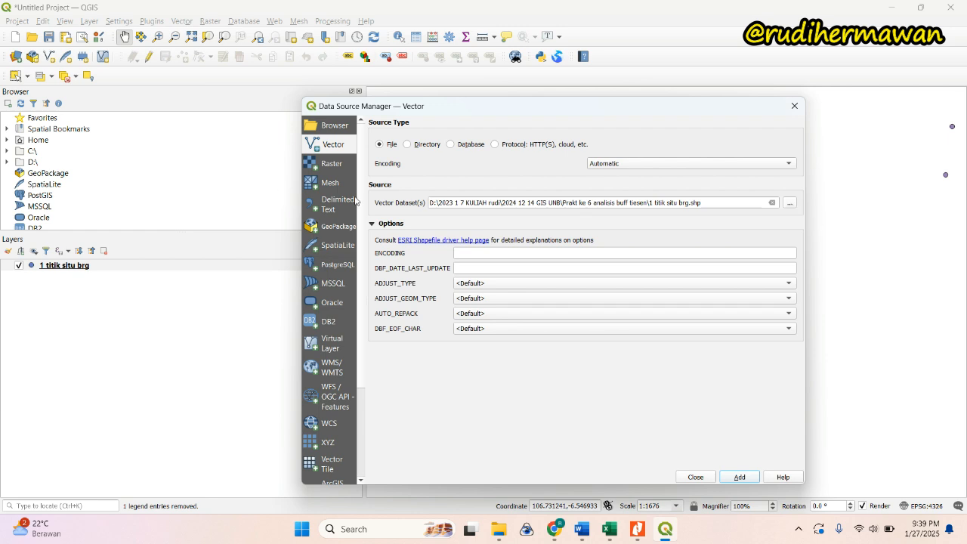
click(331, 207)
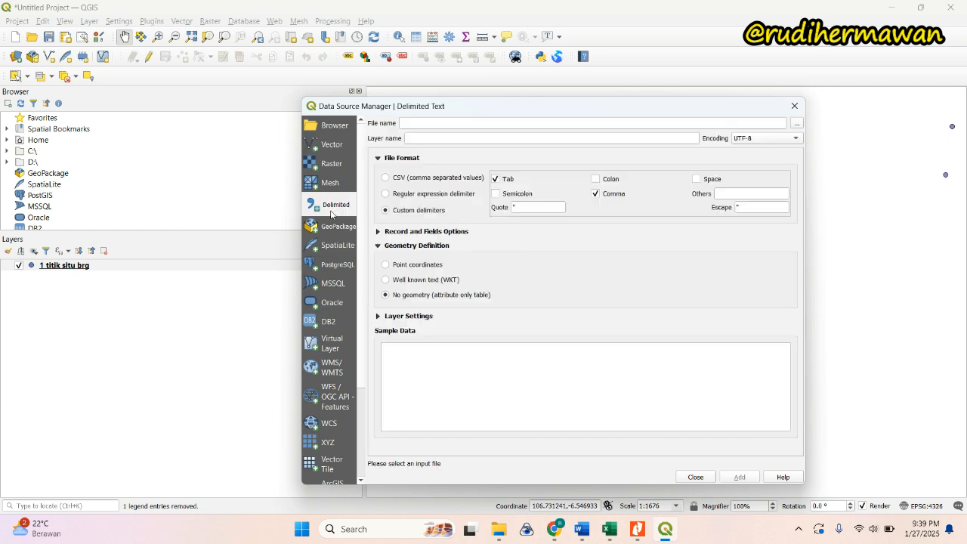
click(330, 144)
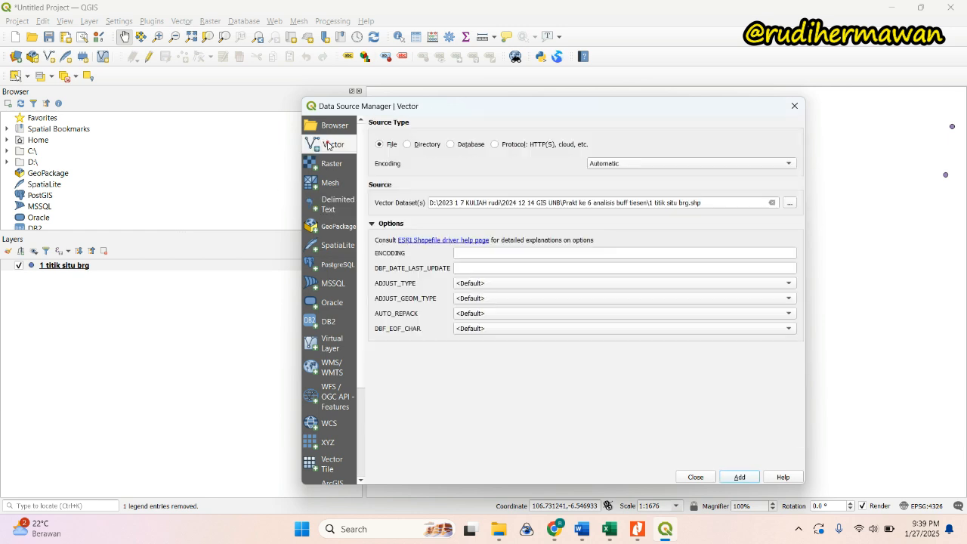
click(336, 207)
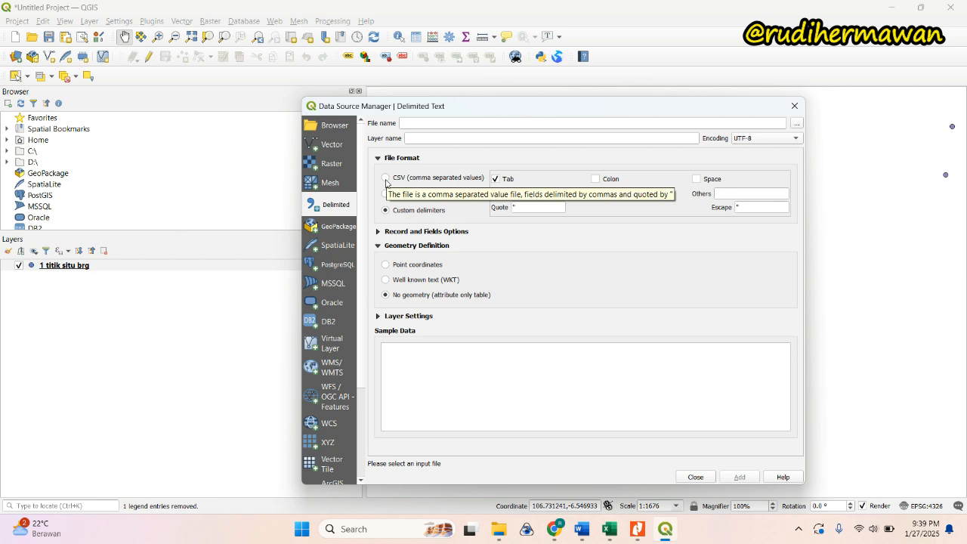
Step: Choose the Comma Separated Values version of Ch polygon thiessen1 in Prakt ke 6 analisis buff tiesen as the delimited text file
click(797, 125)
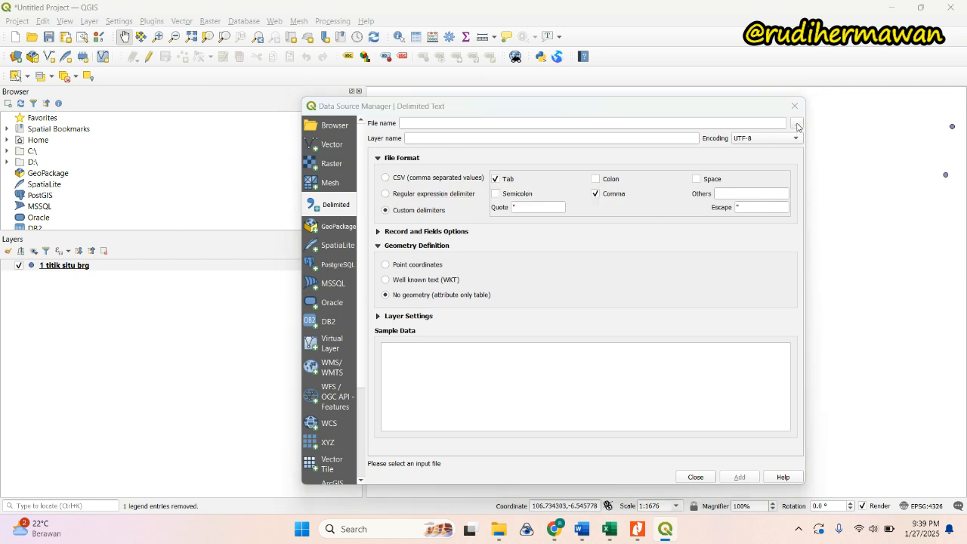
scroll(689, 218, down, 8)
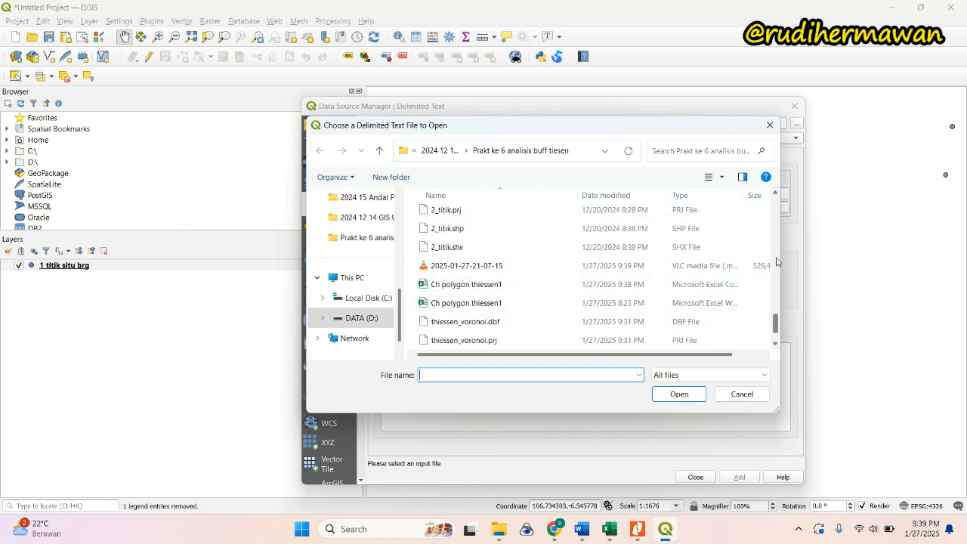
drag(780, 262, 883, 262)
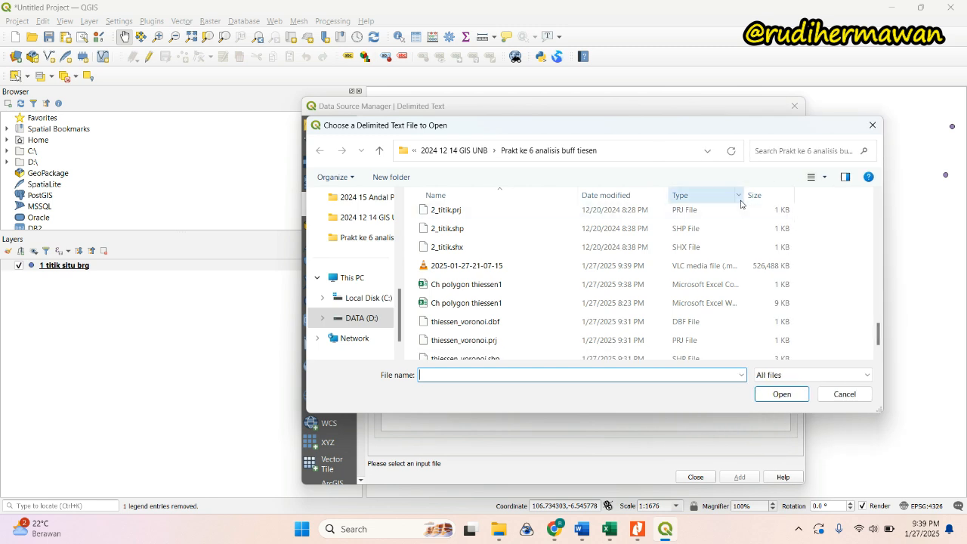
drag(747, 196, 825, 196)
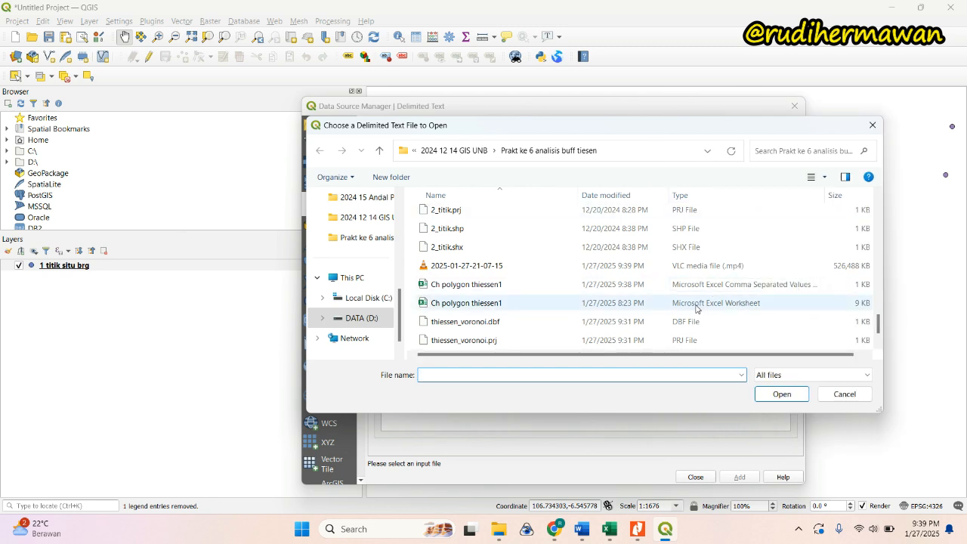
click(615, 287)
click(763, 390)
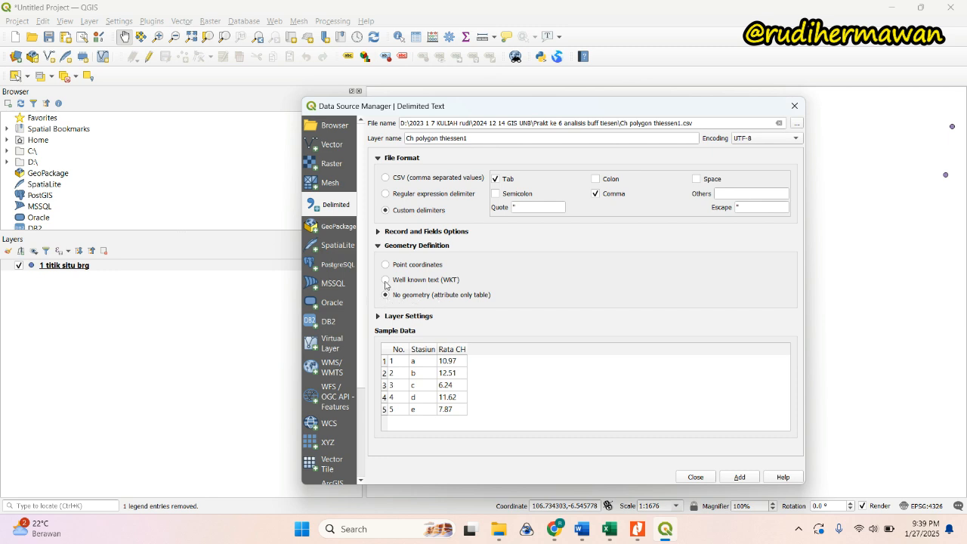
Step: Set the geometry definition to No geometry (attribute only table), add the Ch polygon thiessen1 table to the project and close the Data Source Manager
click(385, 265)
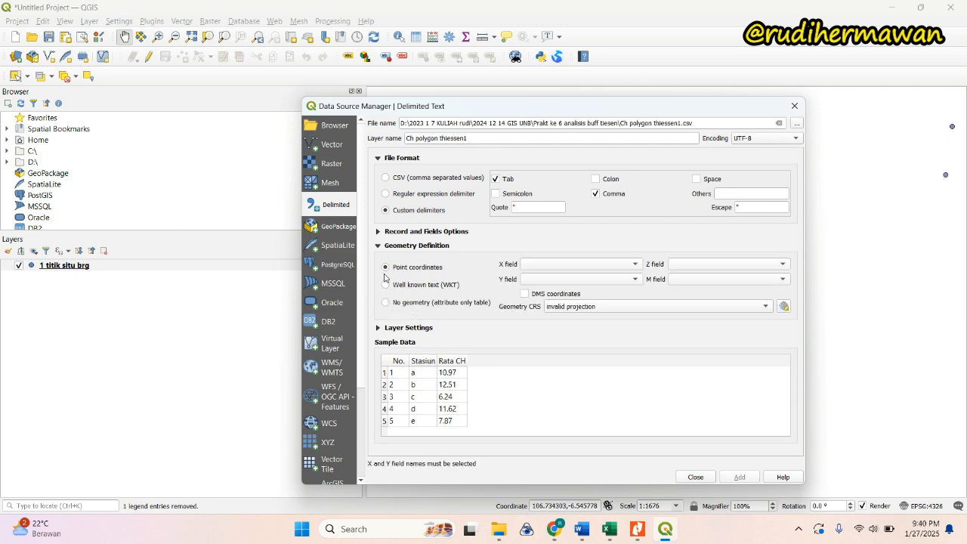
click(386, 303)
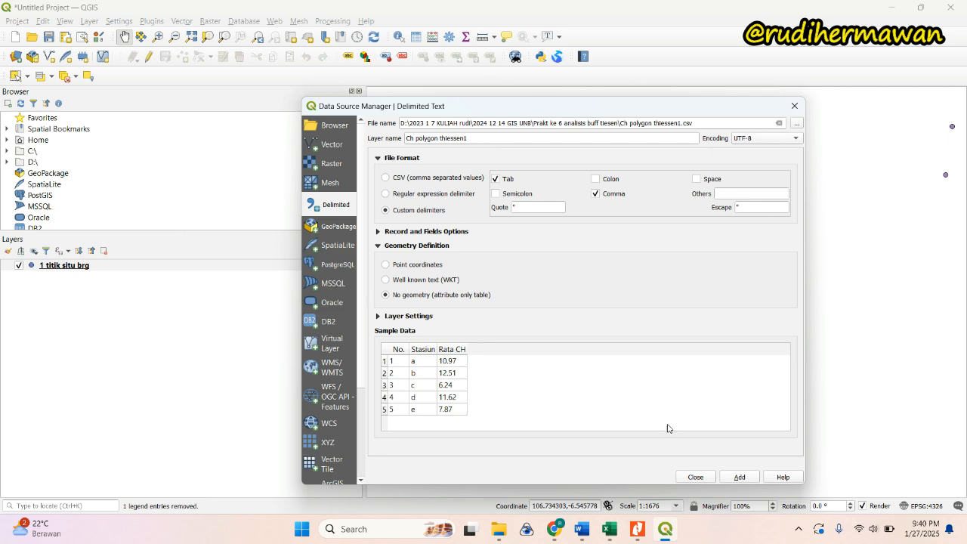
click(739, 477)
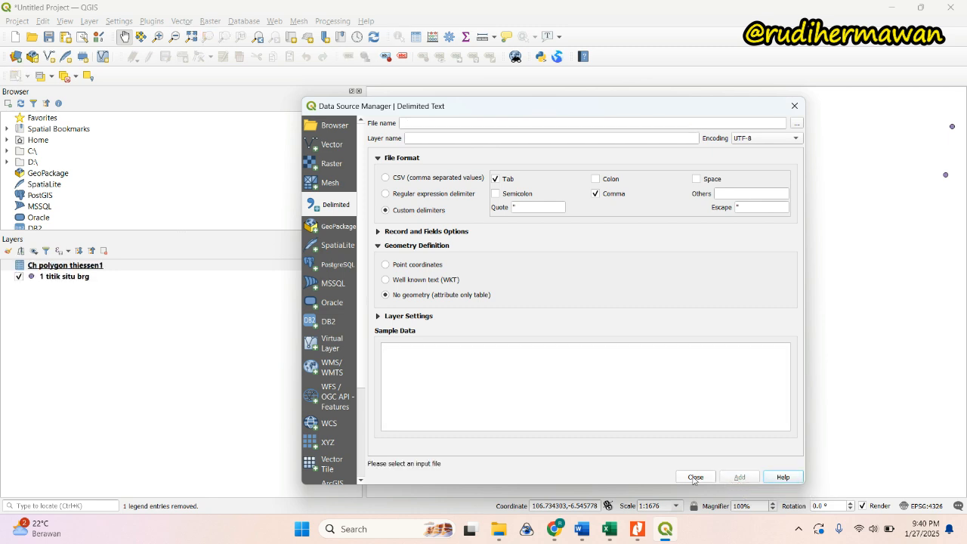
click(694, 476)
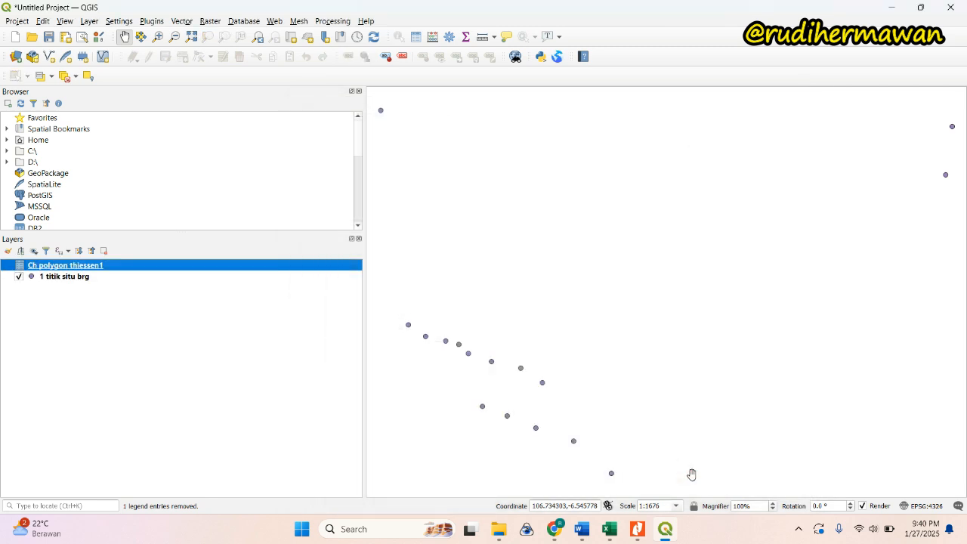
Step: Examine the attribute tables of Ch polygon thiessen1 and 1 titik situ brg for their shared Stasiun field, closing each one
right_click(115, 271)
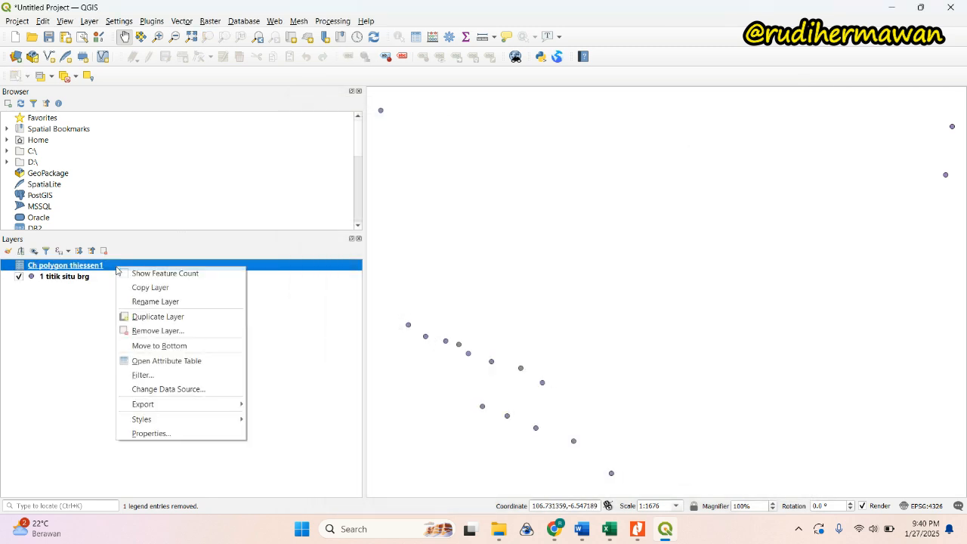
click(160, 360)
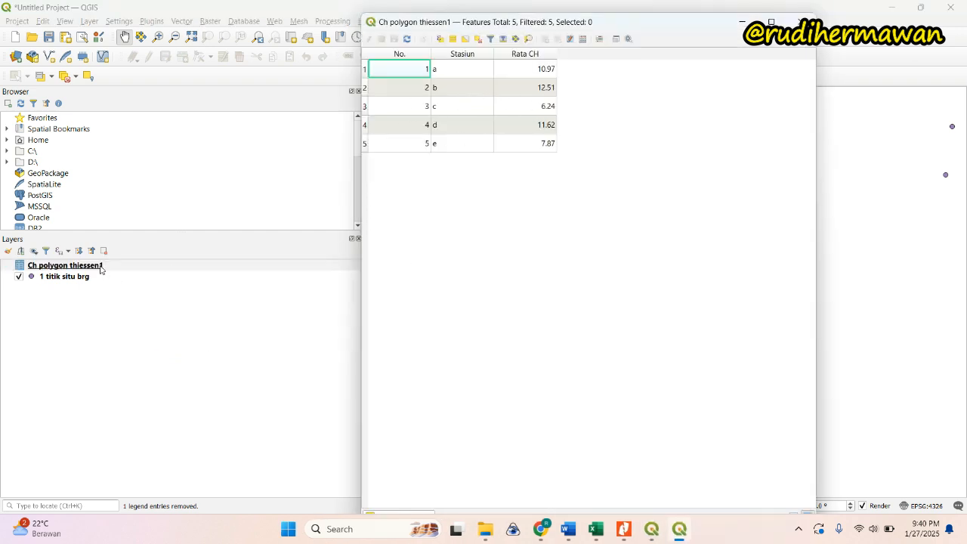
click(802, 21)
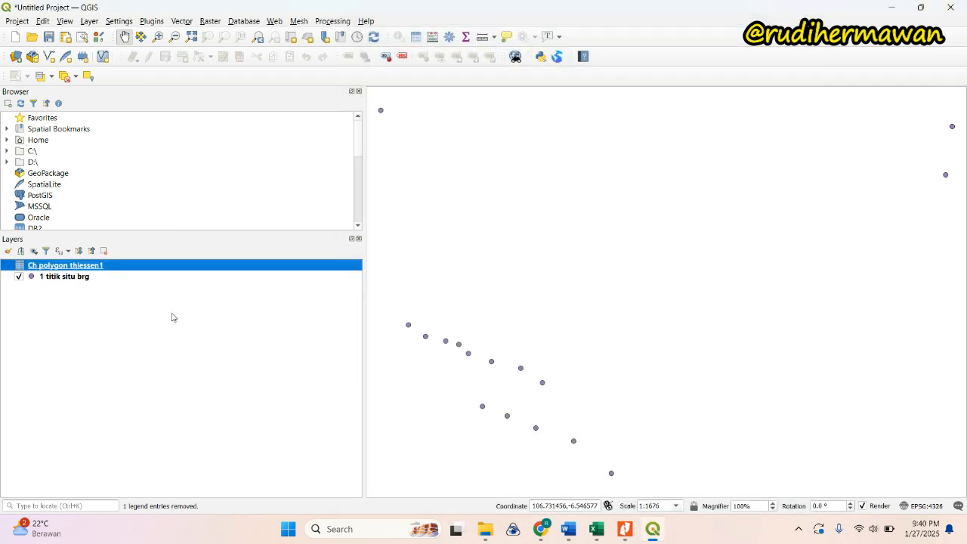
click(78, 281)
right_click(77, 282)
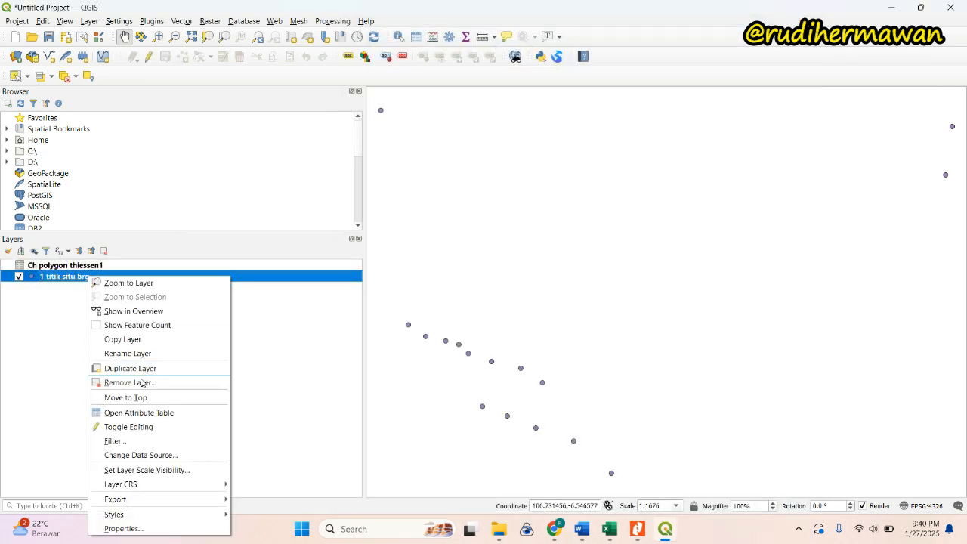
click(143, 411)
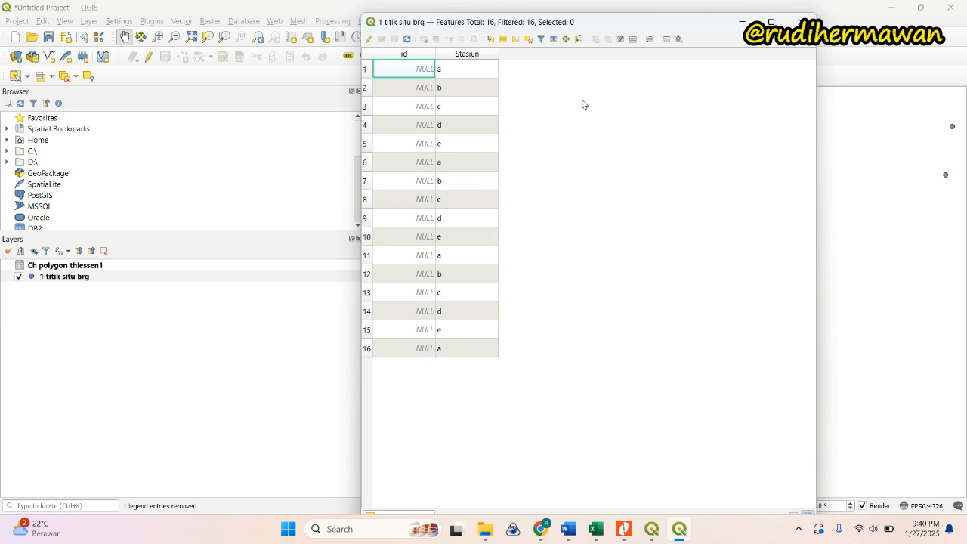
click(800, 23)
click(127, 266)
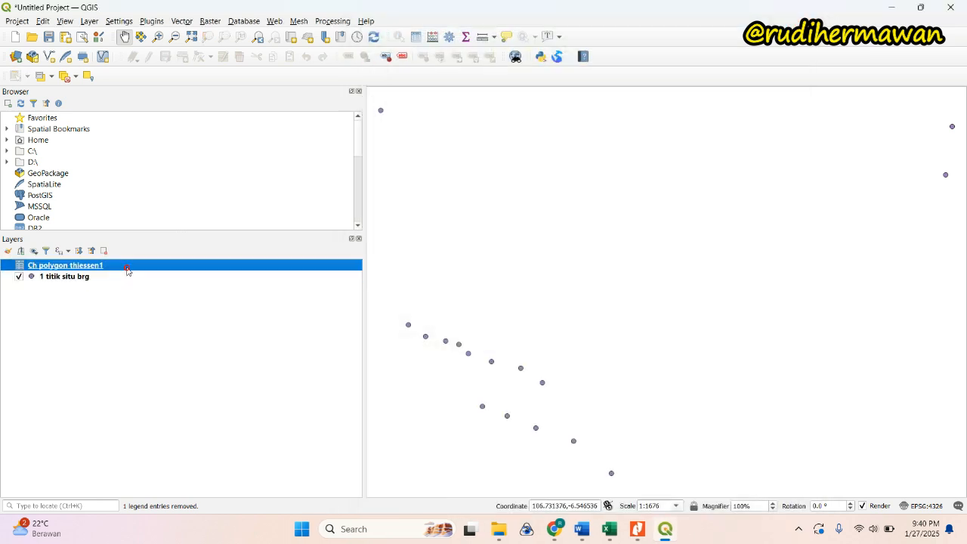
click(87, 280)
click(98, 268)
click(84, 280)
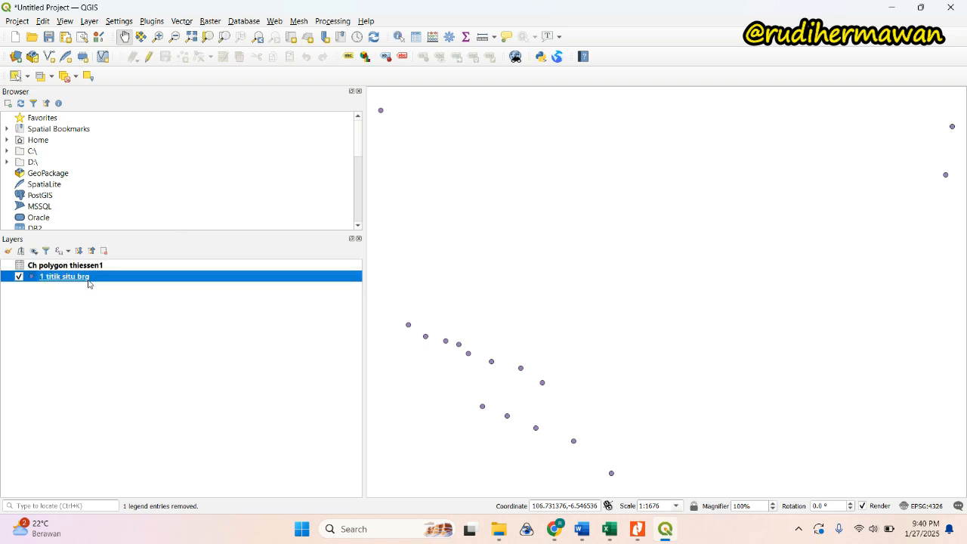
click(102, 268)
Step: Start a new vector join in the 1 titik situ brg layer properties with Ch polygon thiessen1 as the join layer
click(98, 279)
right_click(104, 280)
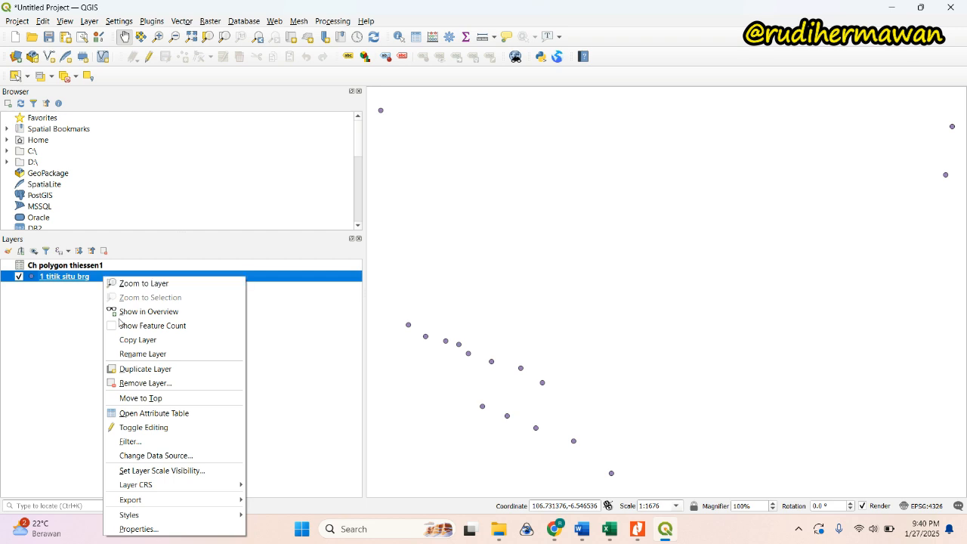
click(129, 530)
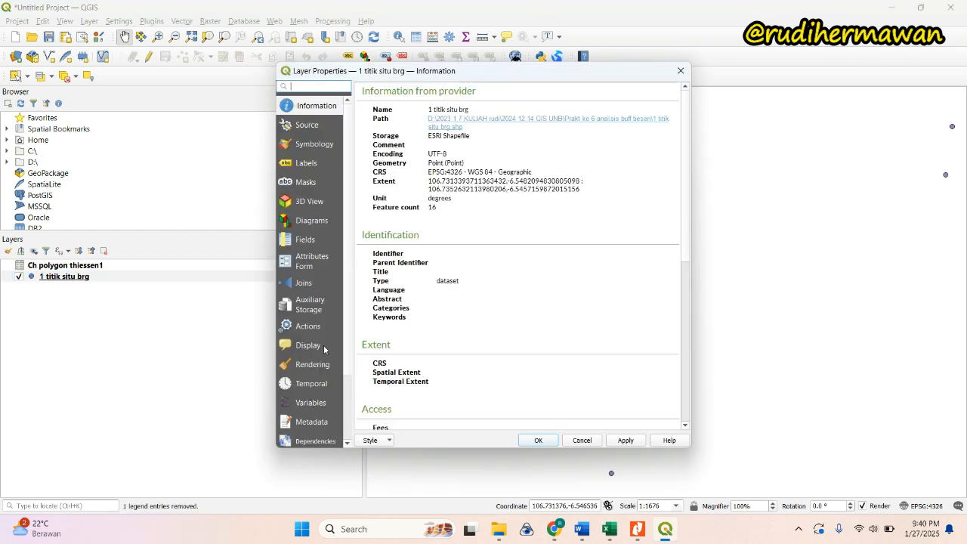
click(305, 284)
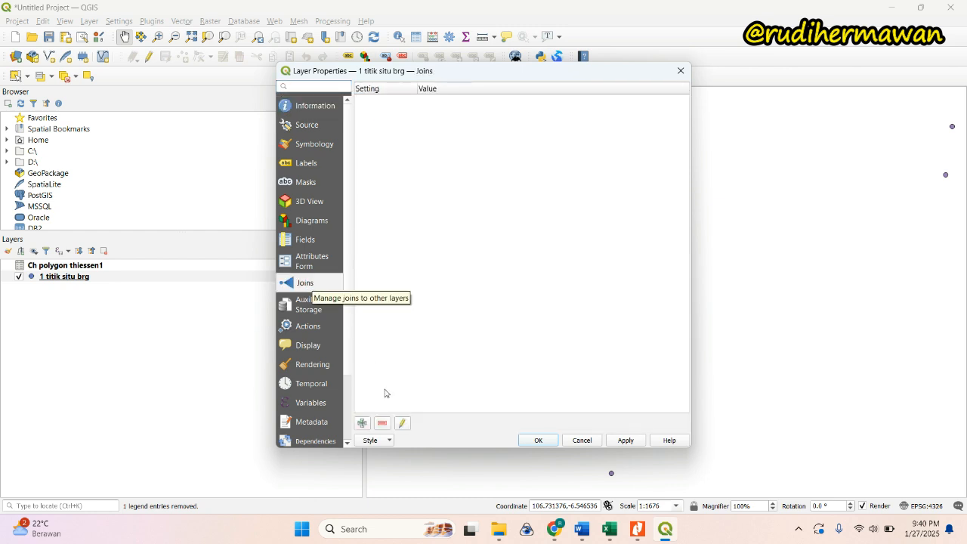
click(362, 424)
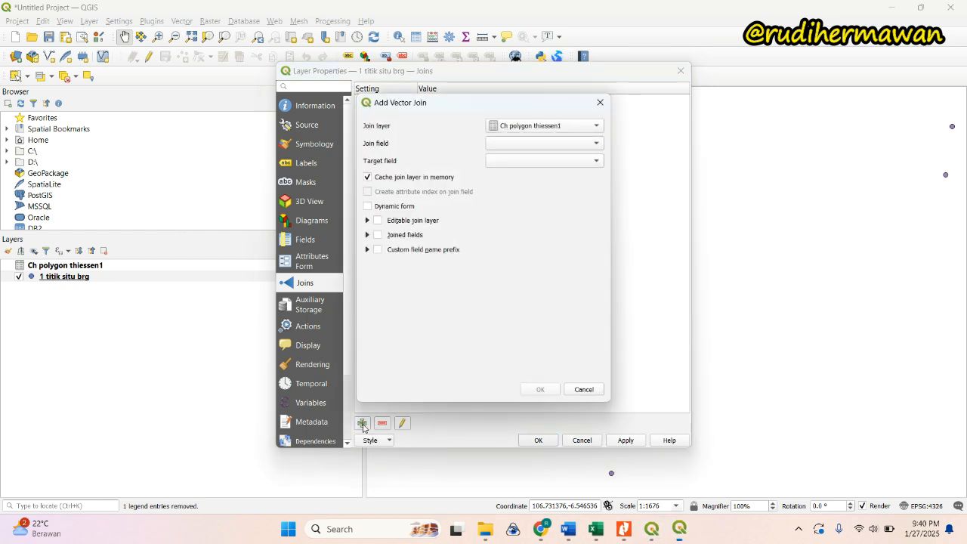
click(584, 127)
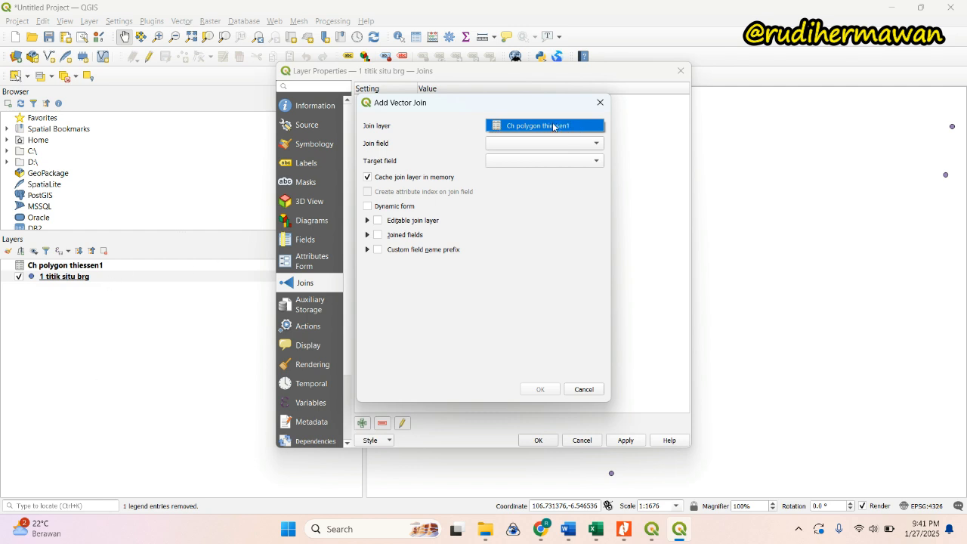
click(459, 124)
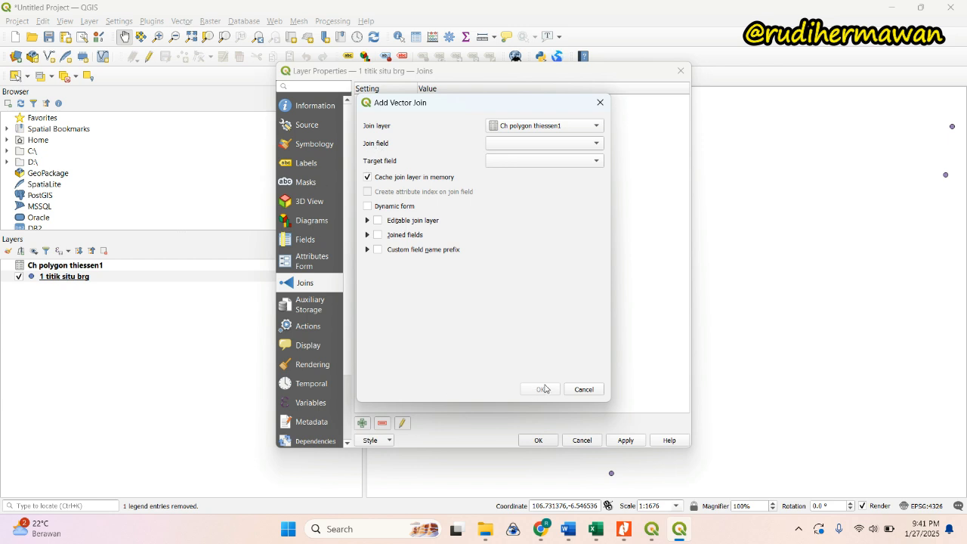
Step: Set both the join field and the target field to Stasiun, add the join, and apply the layer properties
click(588, 144)
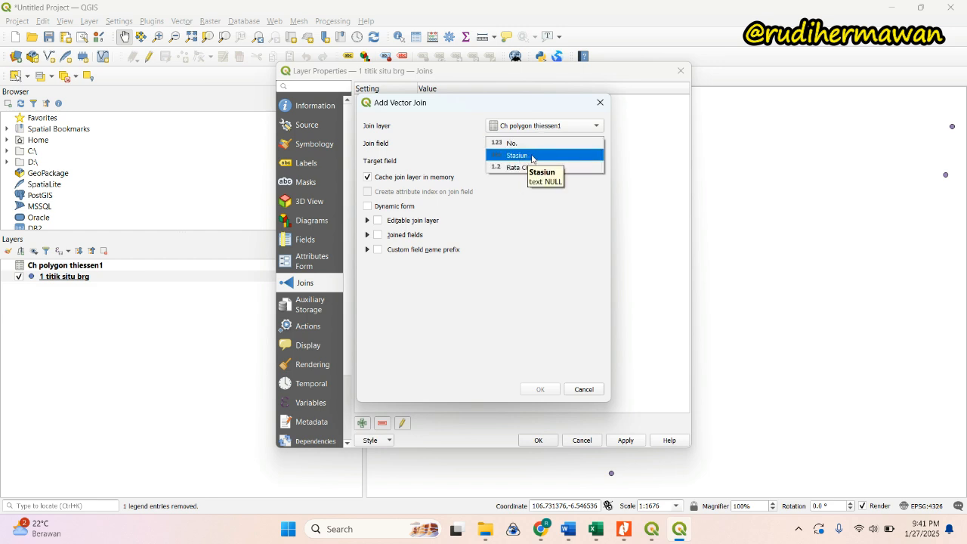
click(533, 155)
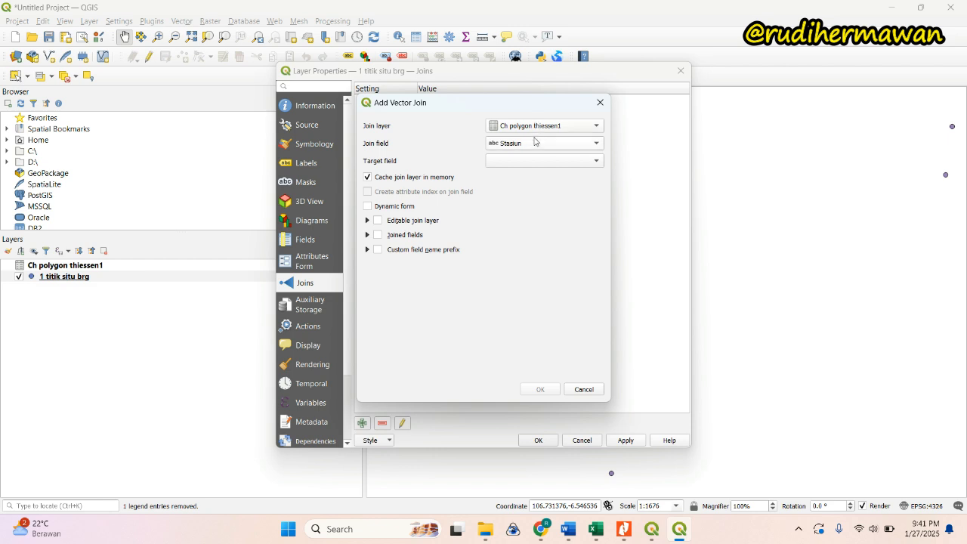
click(596, 161)
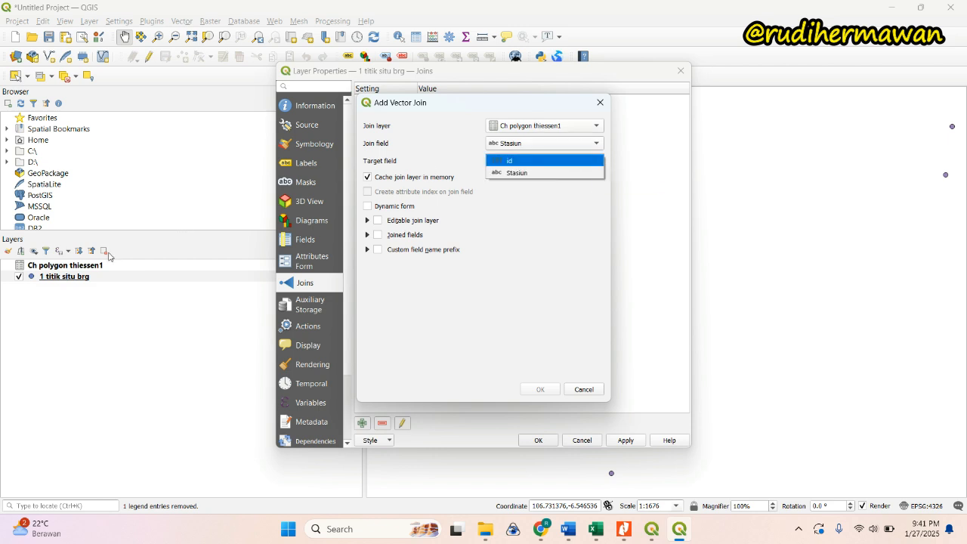
click(525, 173)
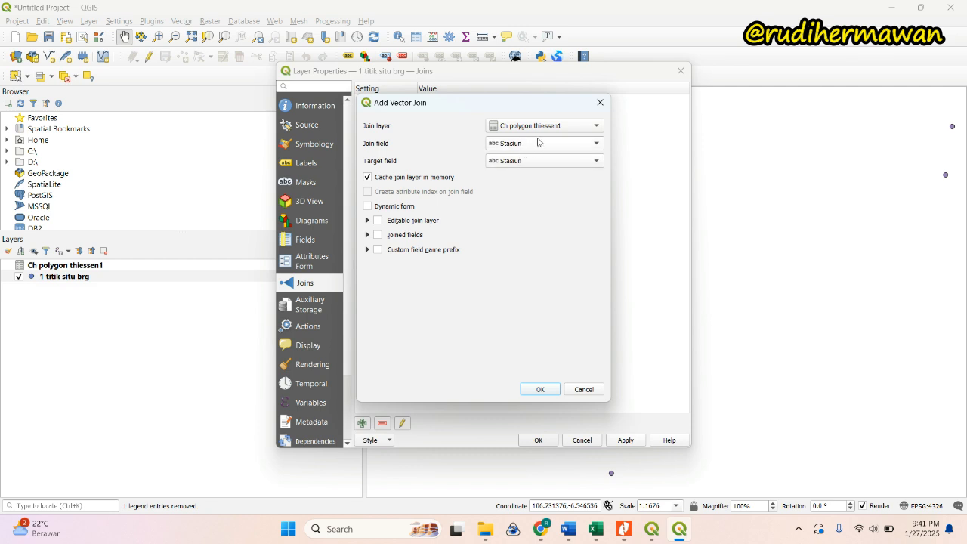
click(535, 390)
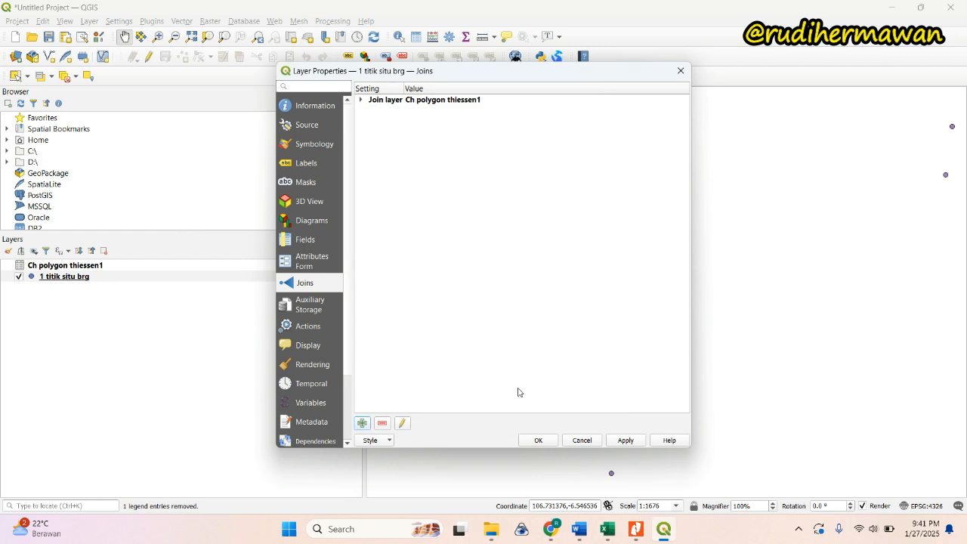
click(626, 441)
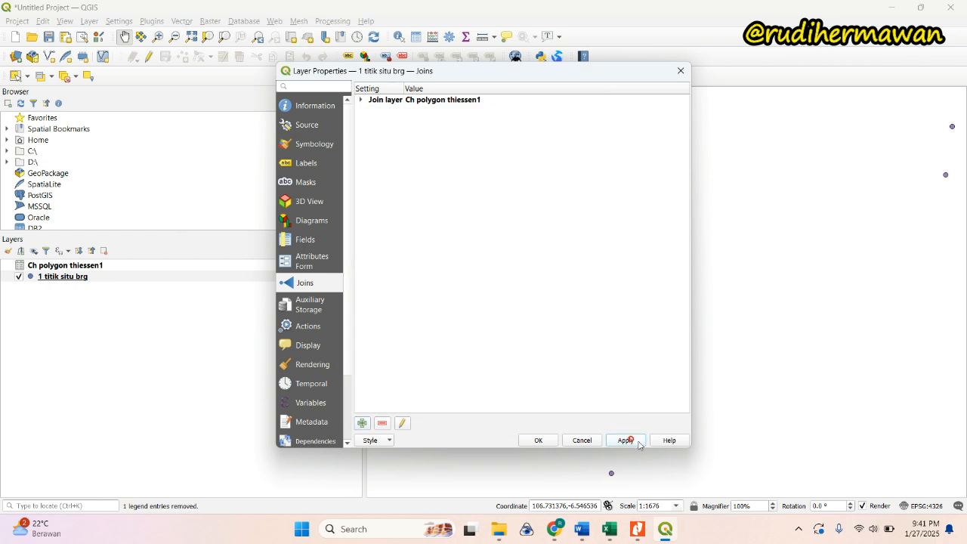
click(539, 440)
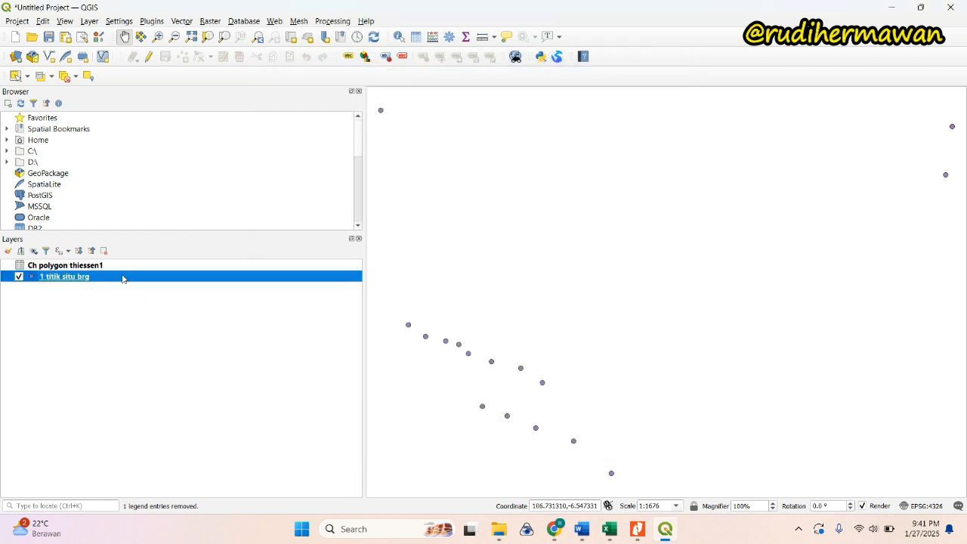
Step: Open the attribute table of 1 titik situ brg and widen the joined No. and Rata CH columns to show their full names
right_click(122, 279)
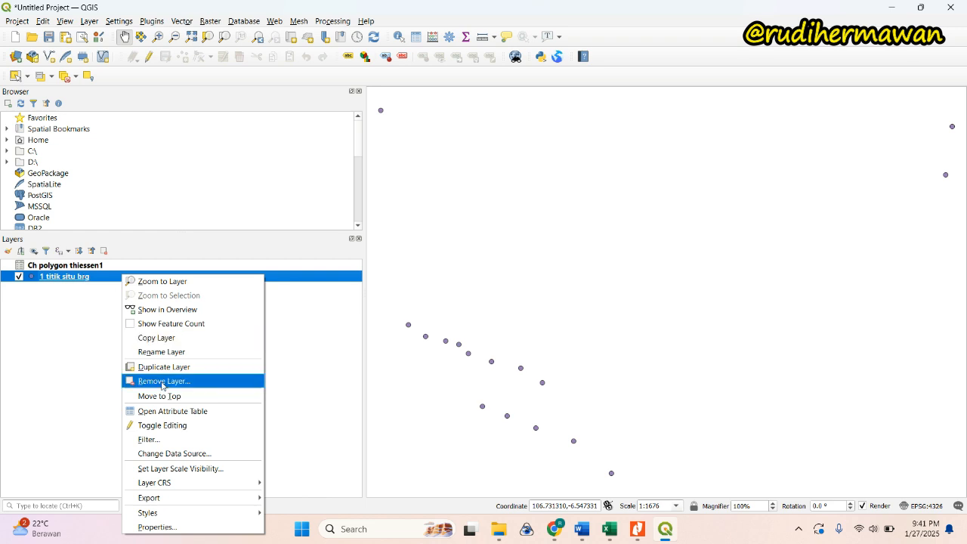
click(168, 412)
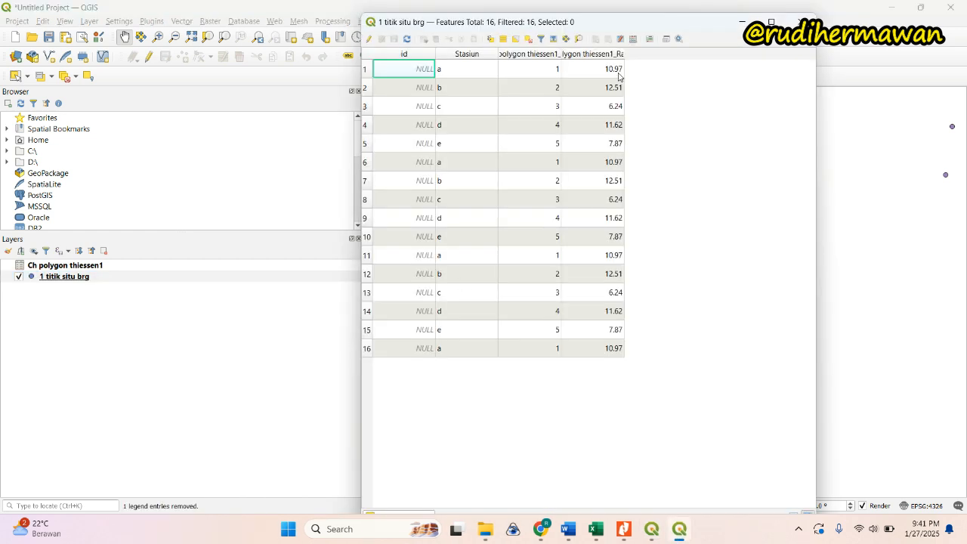
double_click(625, 56)
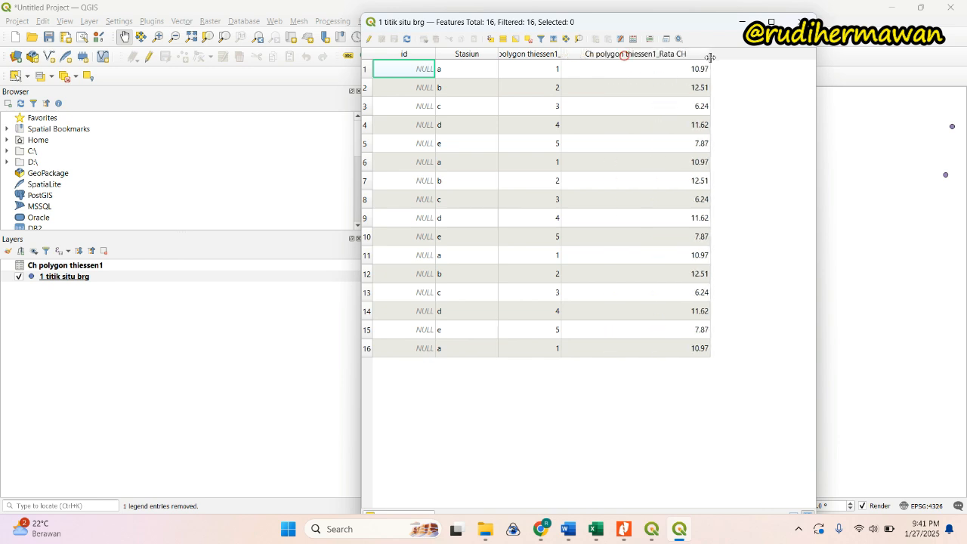
drag(561, 54, 590, 55)
double_click(591, 54)
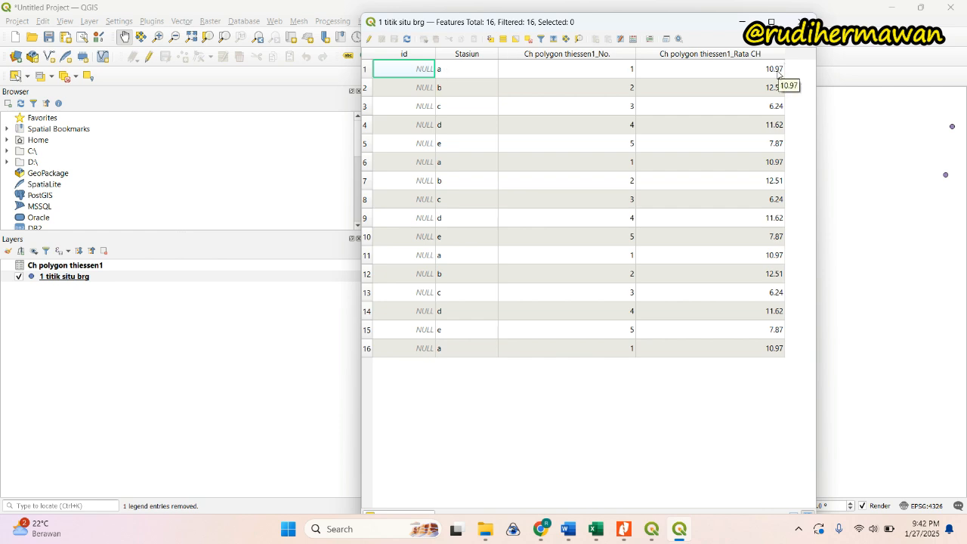
Step: Open the Ch polygon thiessen1 workbook in Excel, compare its Rata CH values with the joined attribute table, and return to the QGIS project
click(483, 530)
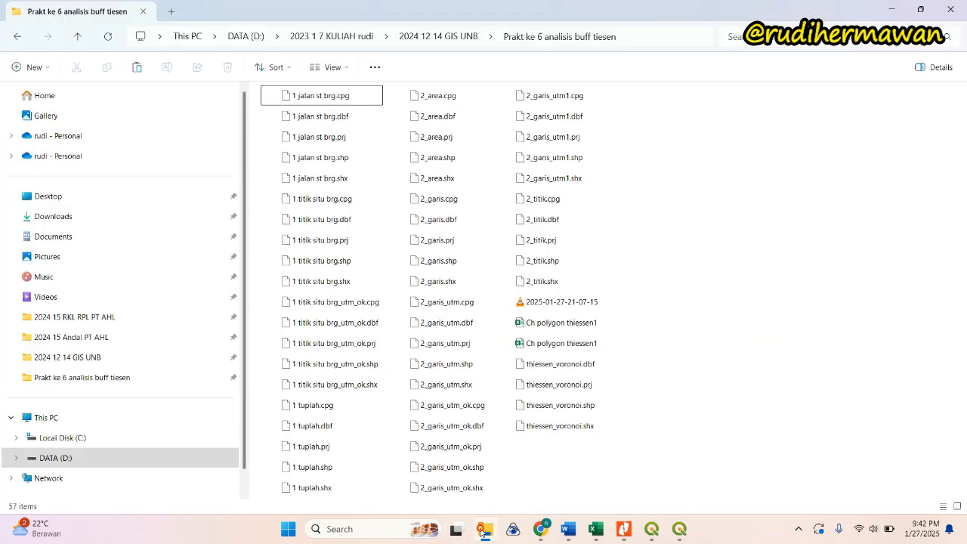
click(580, 344)
double_click(580, 344)
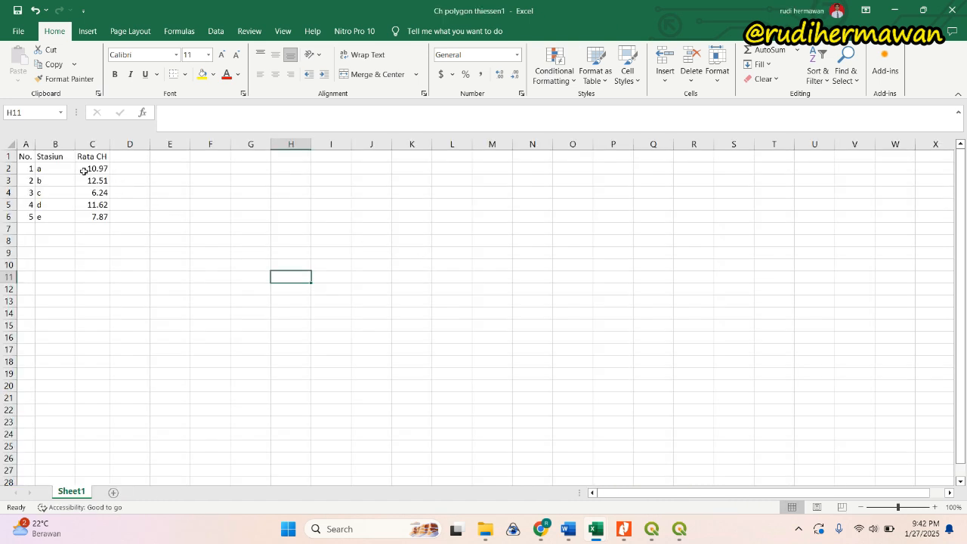
click(105, 217)
click(678, 529)
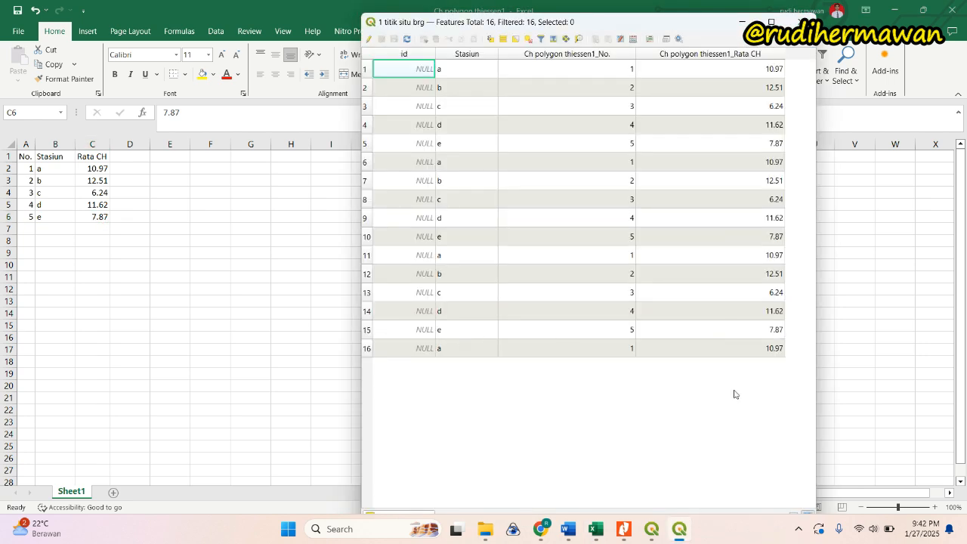
click(652, 529)
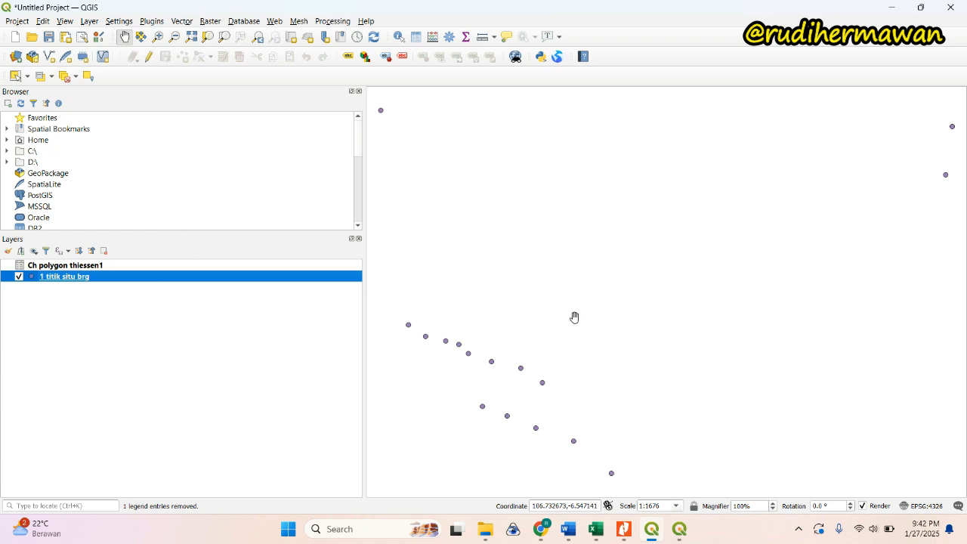
Step: Review the joined records in the 1 titik situ brg attribute table again and close the table
scroll(574, 317, down, 1)
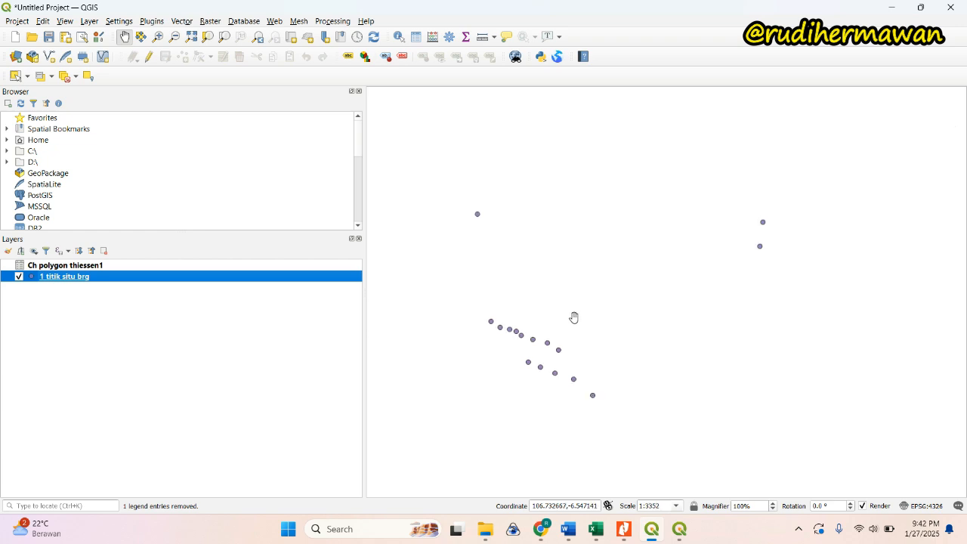
right_click(264, 277)
click(307, 408)
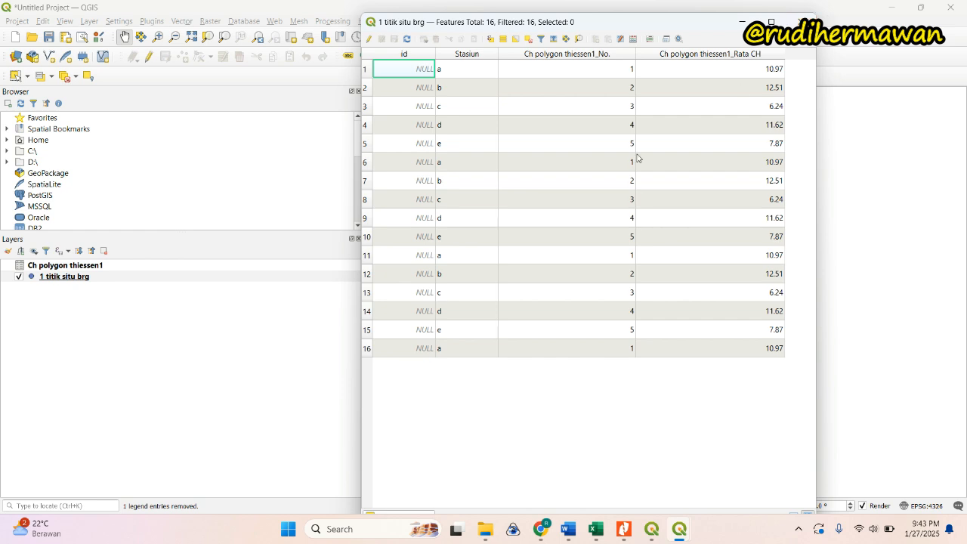
click(800, 20)
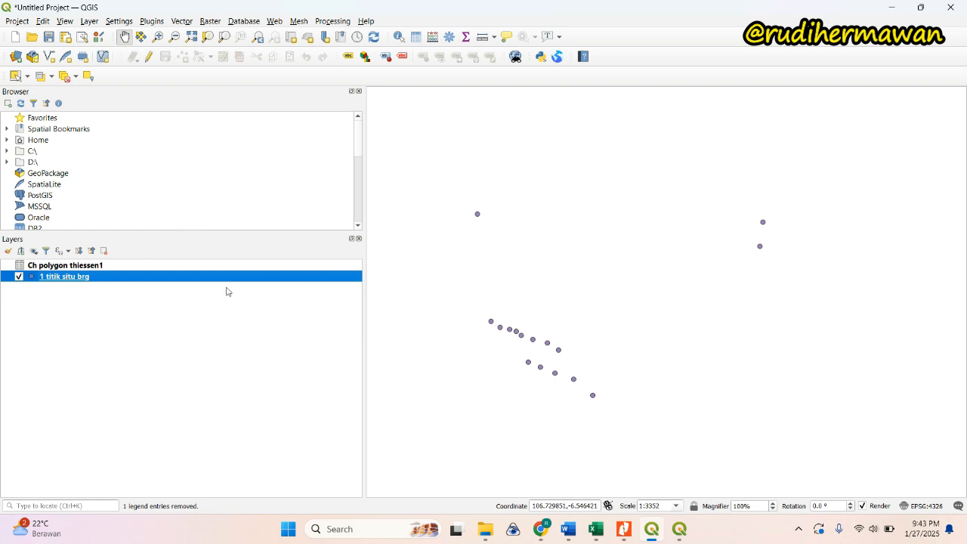
Step: Export the 1 titik situ brg features as an MS Office Open XML spreadsheet named titik_situ_brg in the Prakt ke 6 analisis buff tiesen folder
right_click(74, 279)
mouse_move(173, 503)
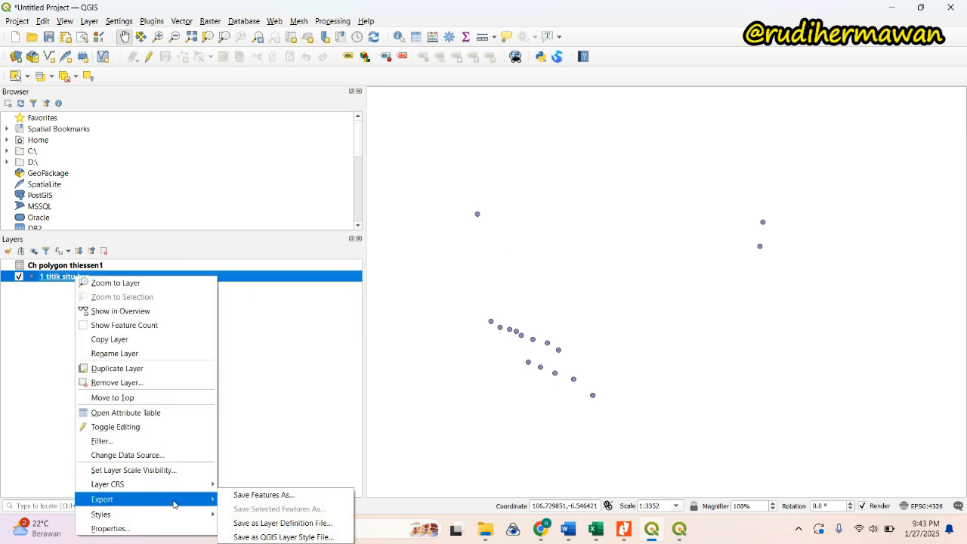
click(244, 495)
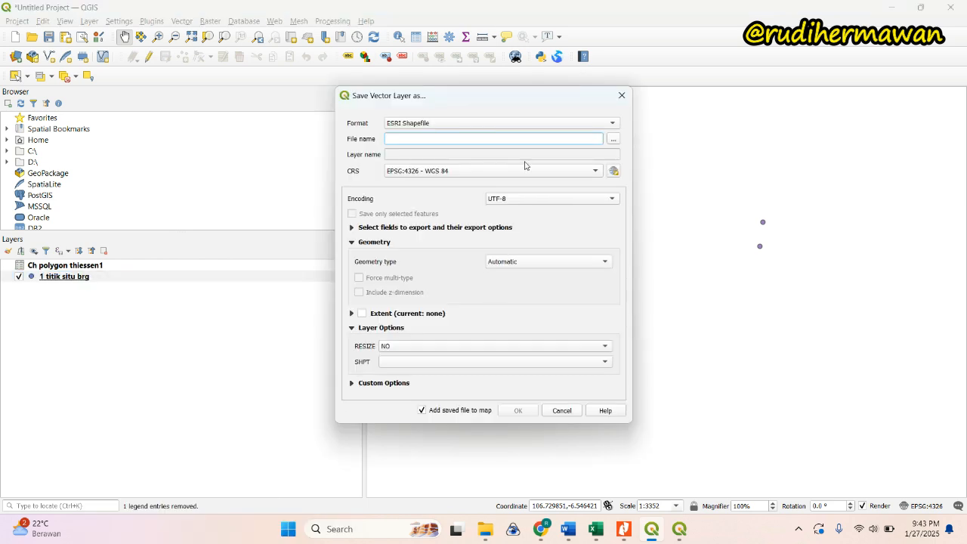
click(613, 124)
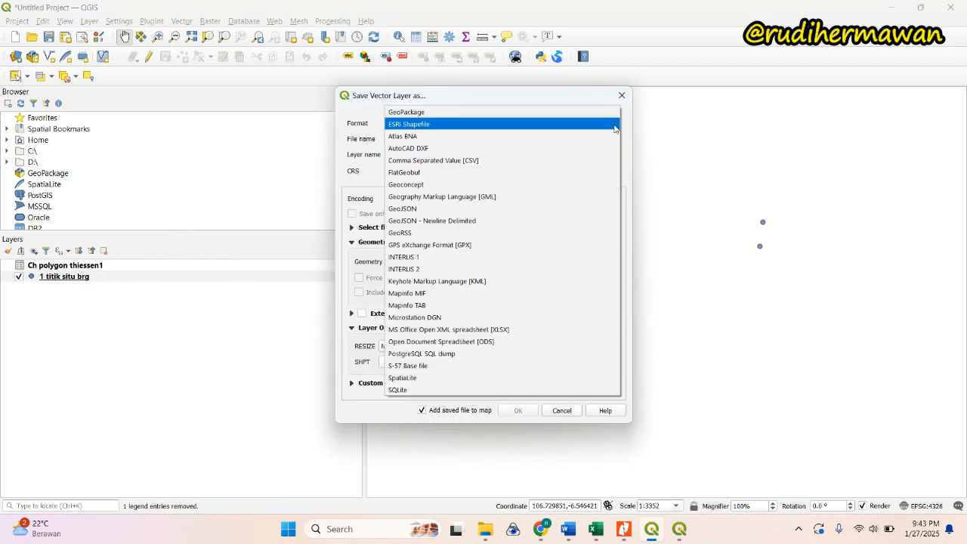
click(524, 335)
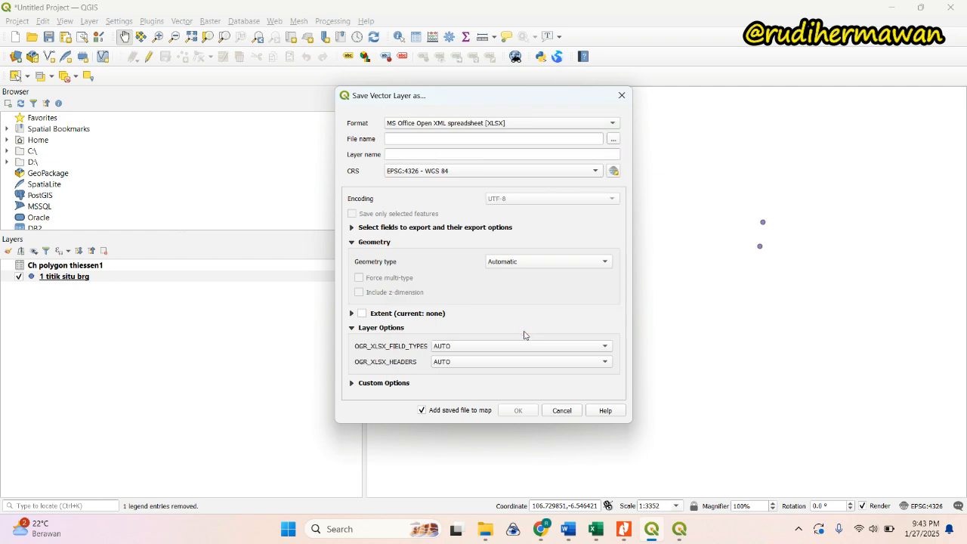
click(614, 140)
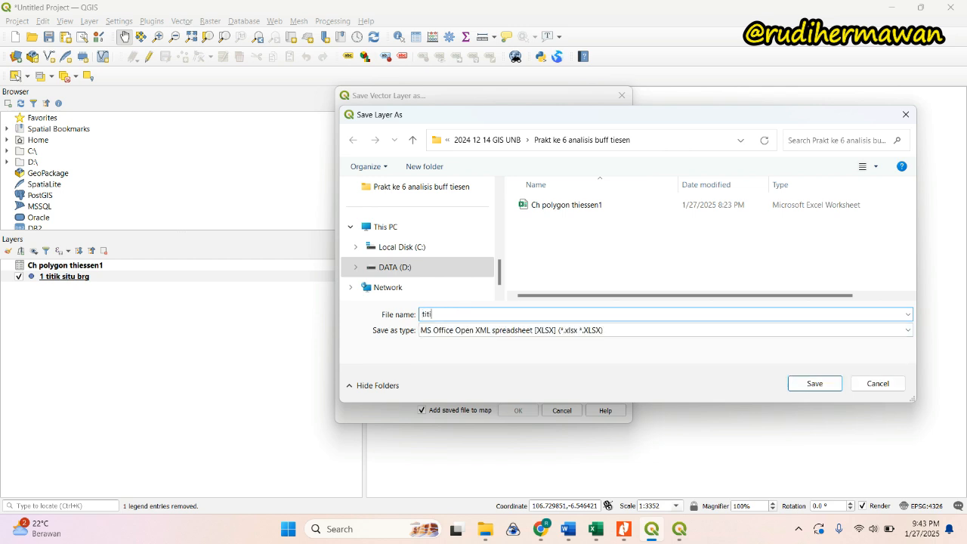
text(titik_situ_brg)
click(805, 384)
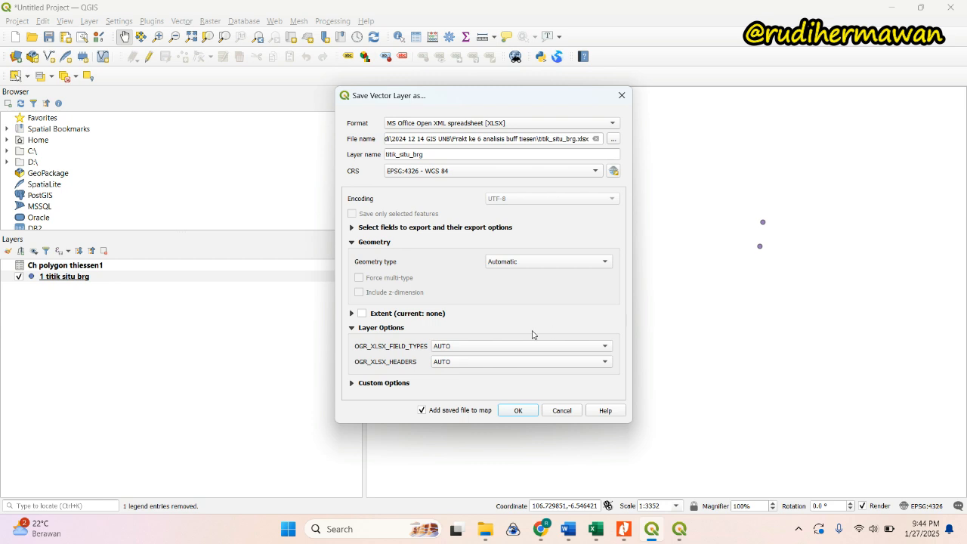
click(510, 410)
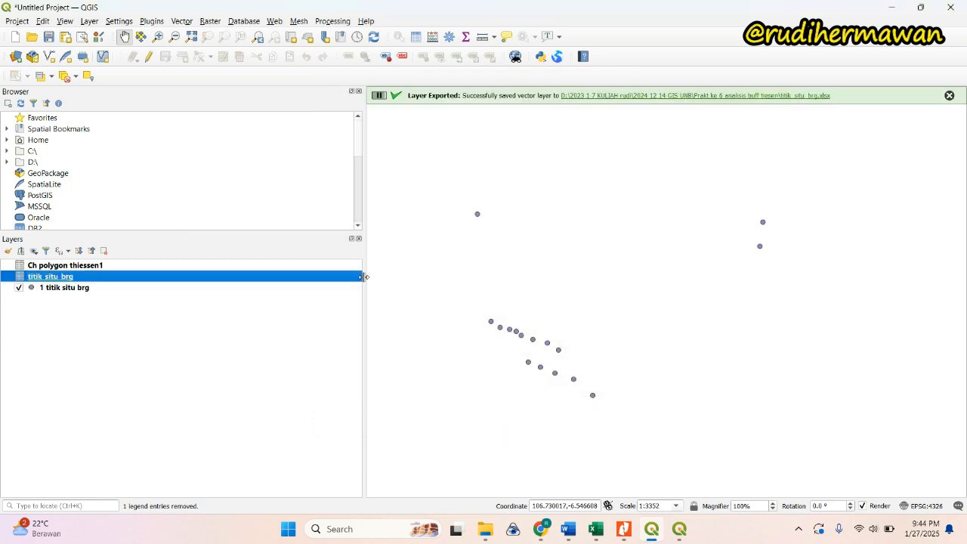
Step: Check the attribute table of the exported titik_situ_brg layer and close it
right_click(128, 277)
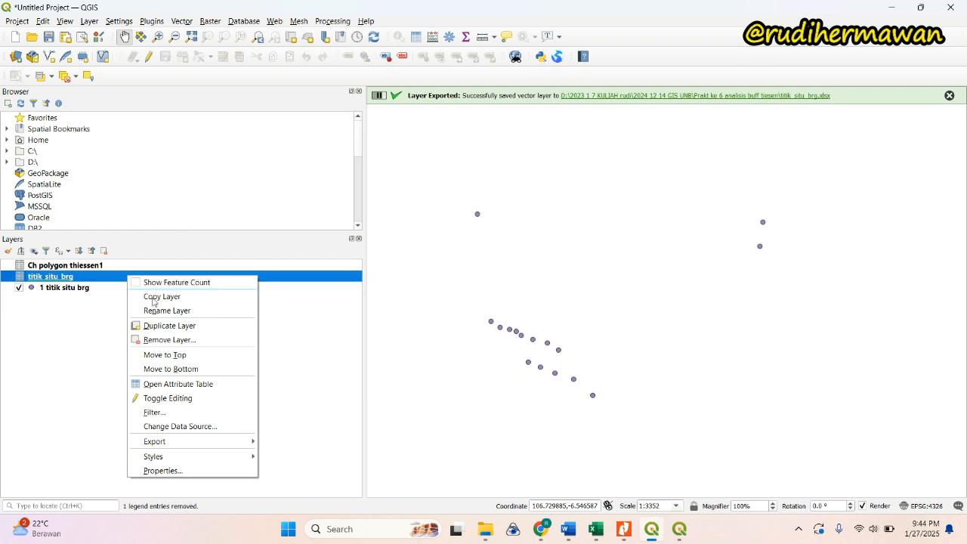
click(185, 383)
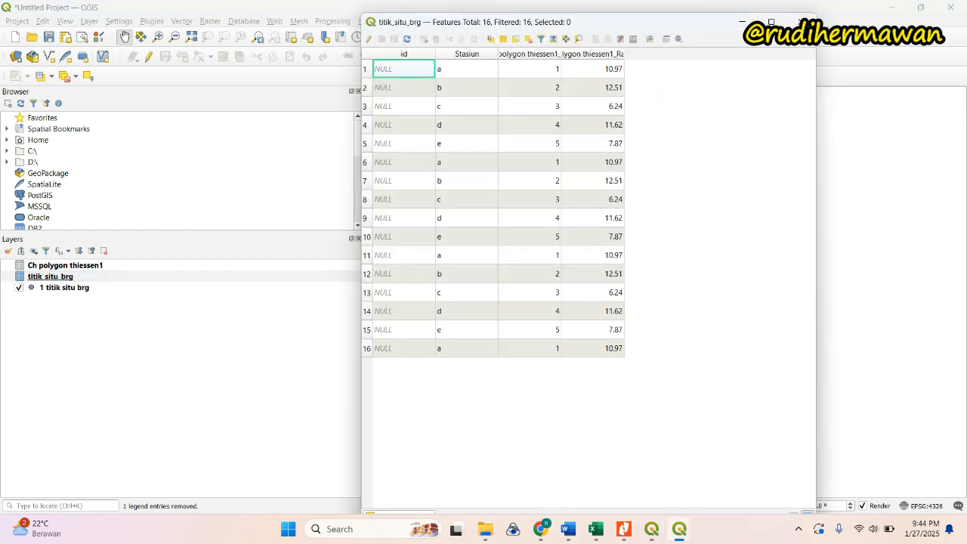
click(800, 22)
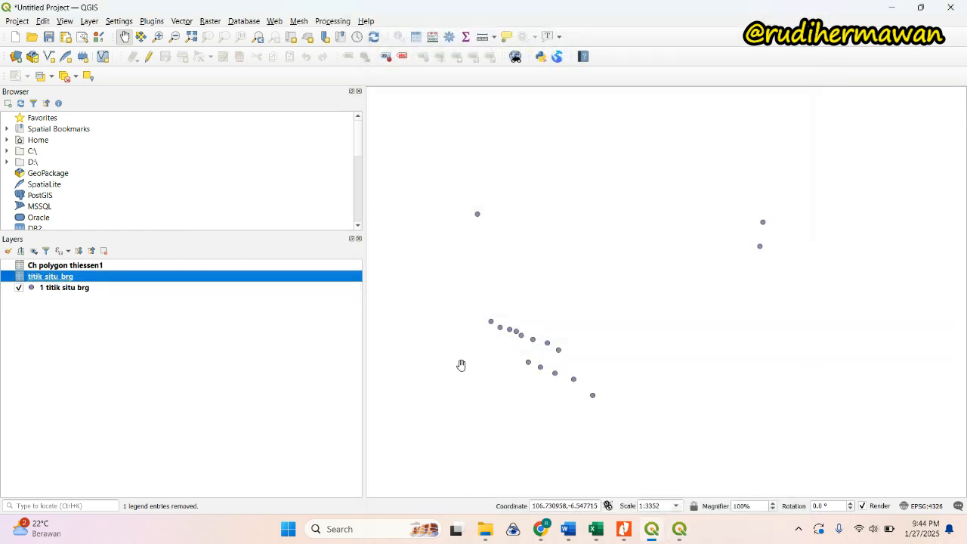
Step: Open the exported titik_situ_brg workbook in Excel and fit the widths of columns A and D to their contents
click(485, 528)
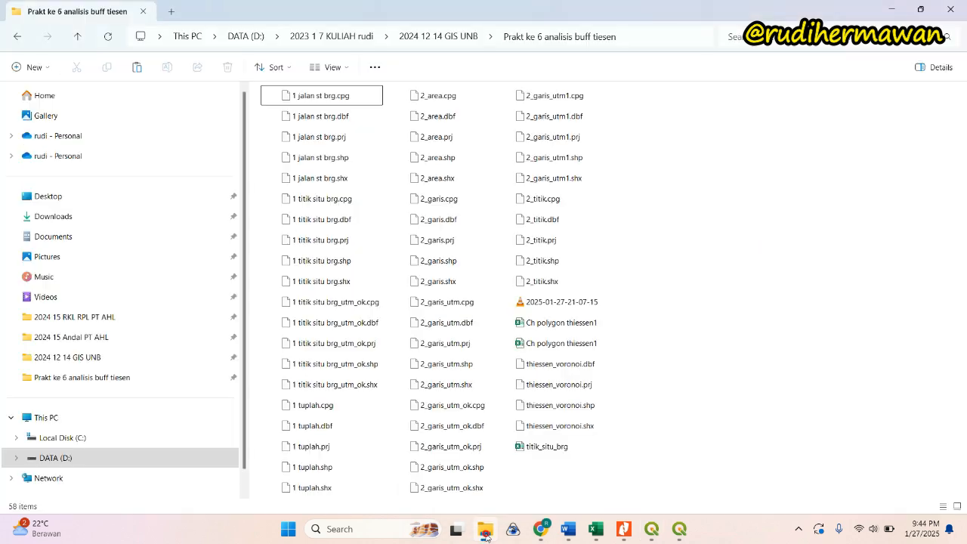
click(566, 446)
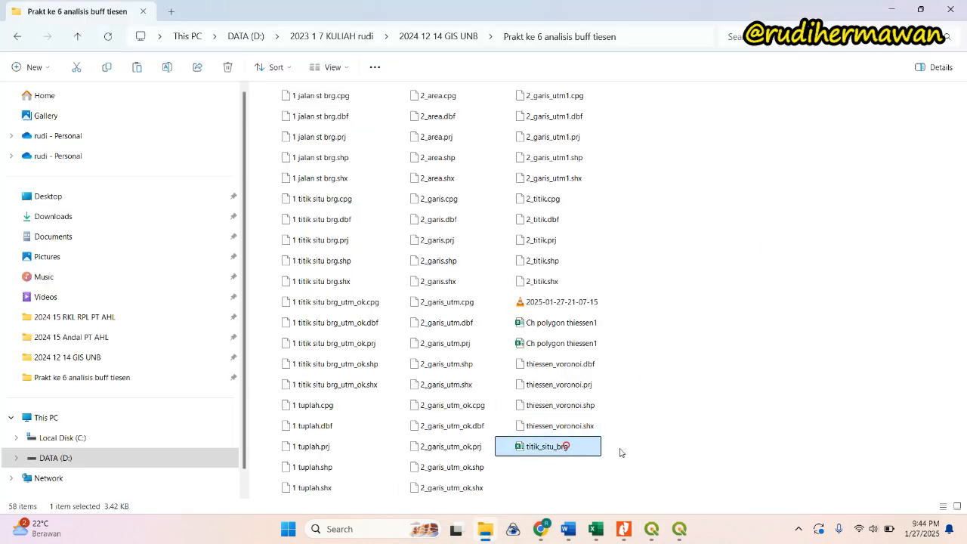
double_click(568, 445)
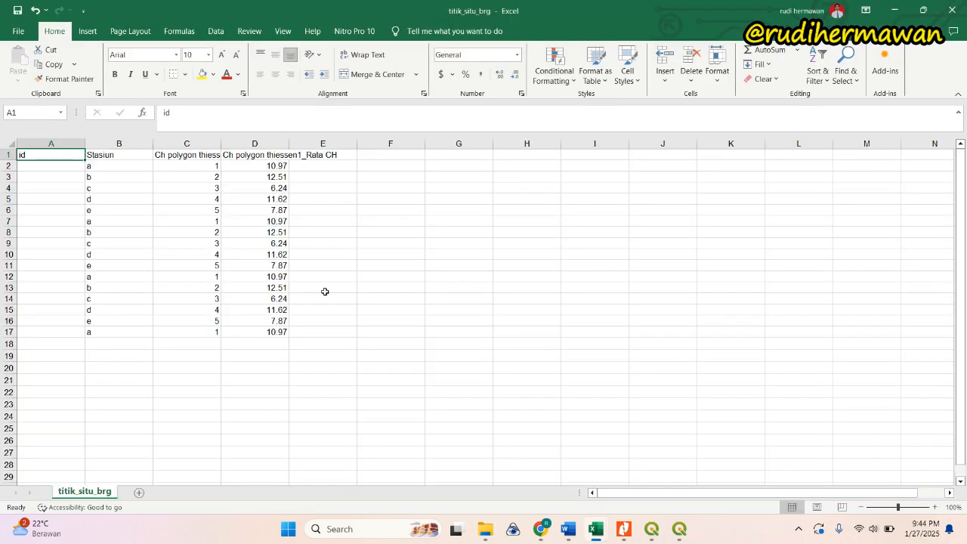
click(330, 210)
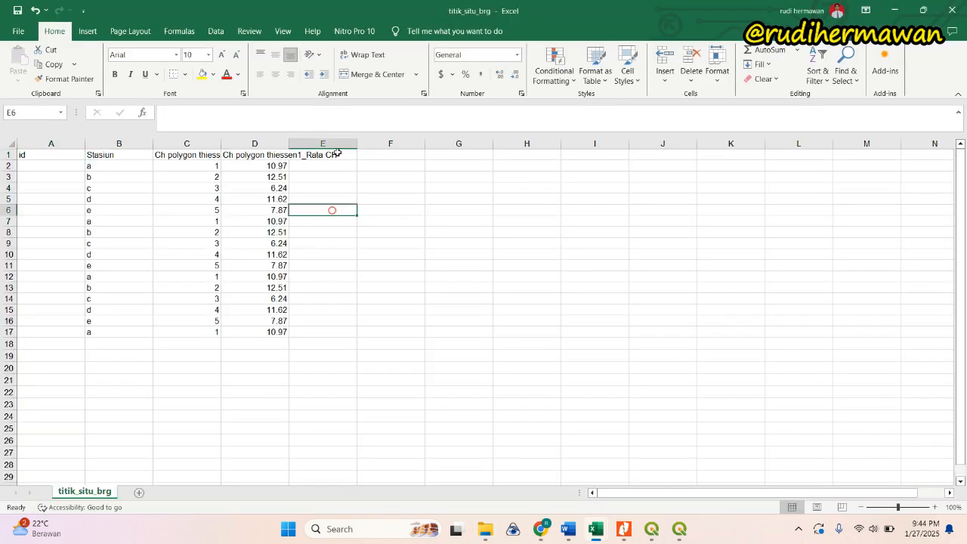
double_click(289, 144)
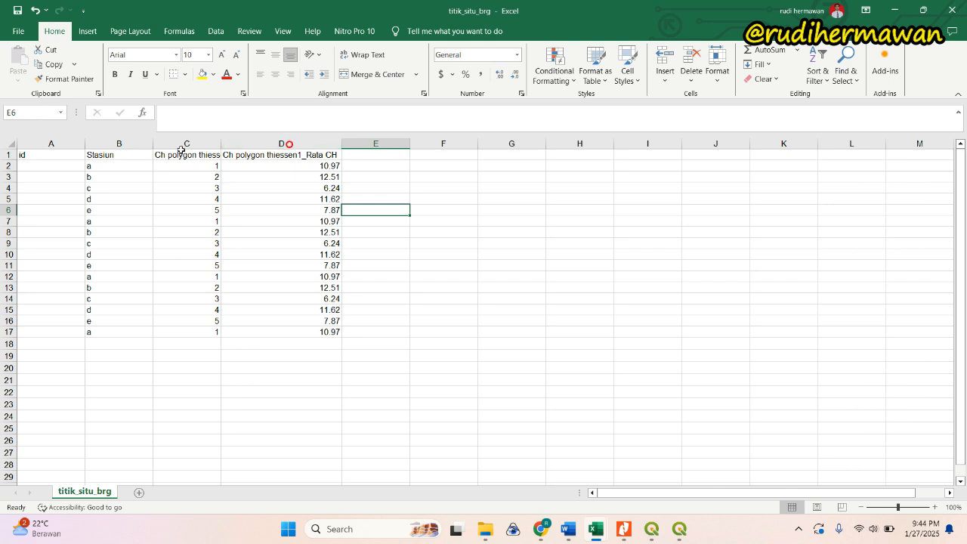
double_click(85, 143)
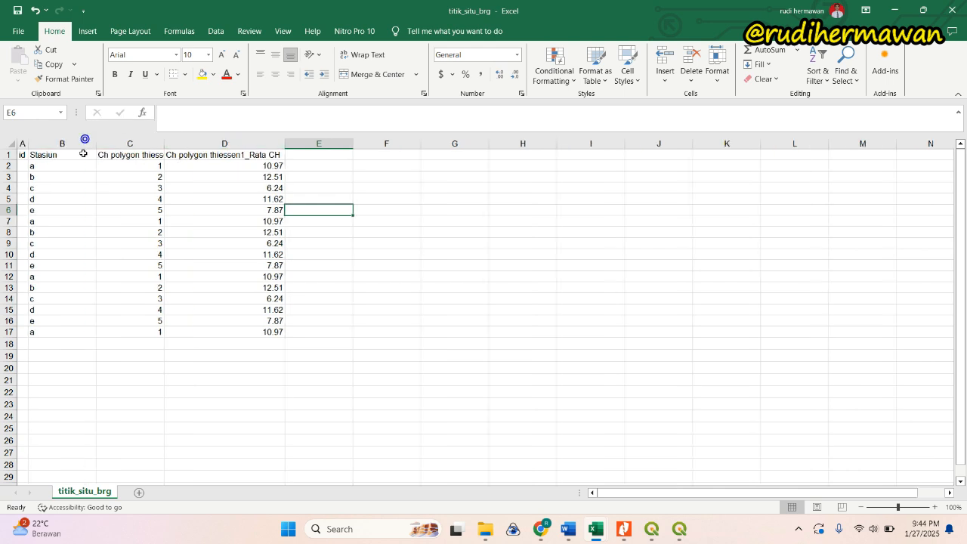
Step: Review the exported table across A1:D17 in the titik_situ_brg workbook and switch back to the QGIS project
click(23, 155)
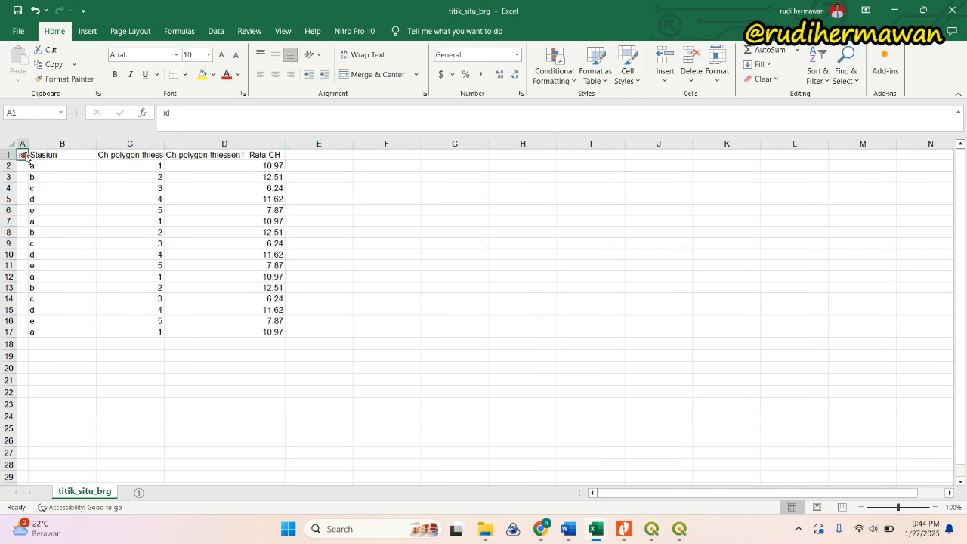
click(276, 332)
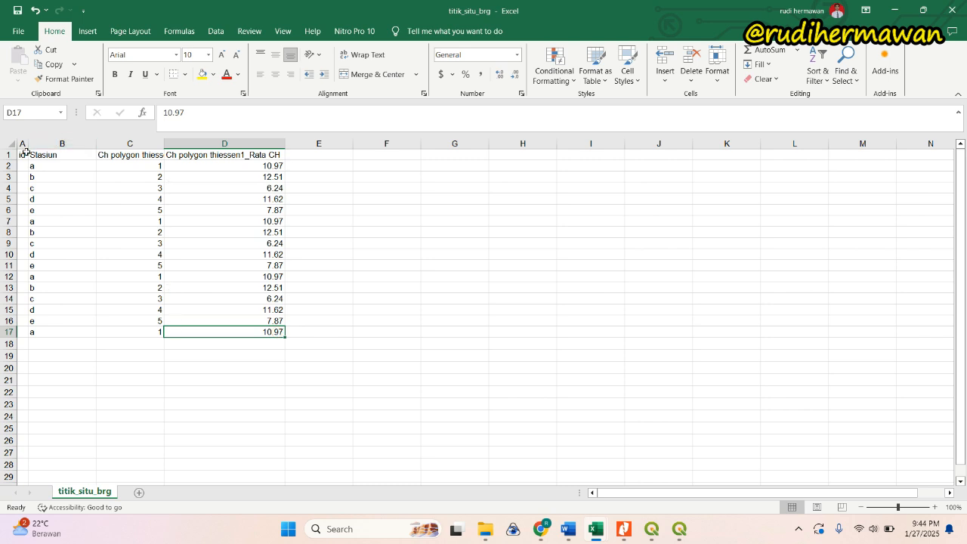
drag(22, 154, 273, 331)
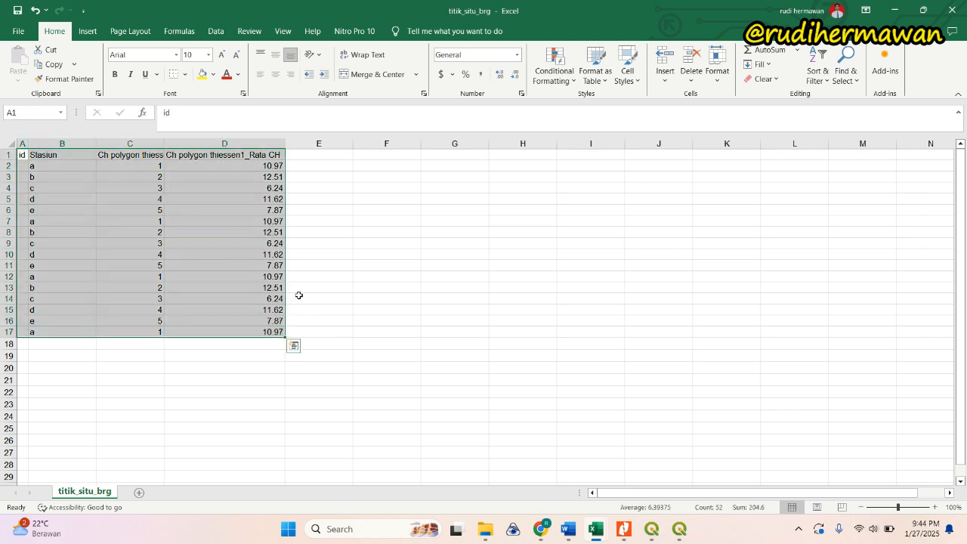
click(531, 251)
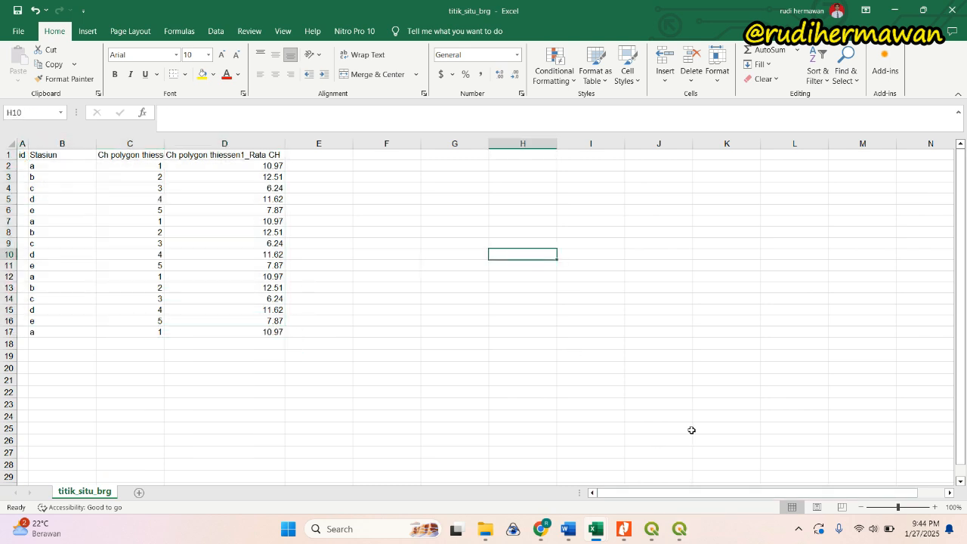
click(684, 531)
click(653, 535)
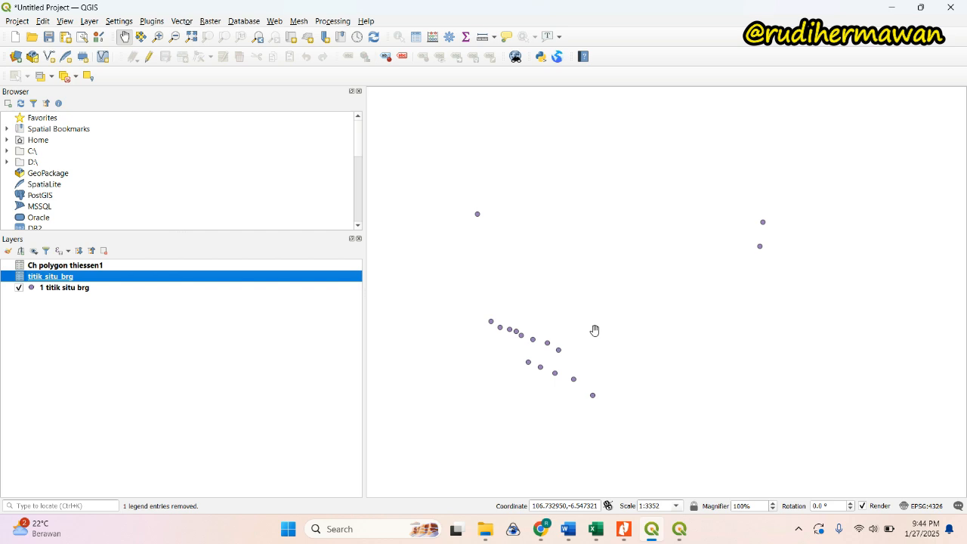
scroll(612, 342, down, 1)
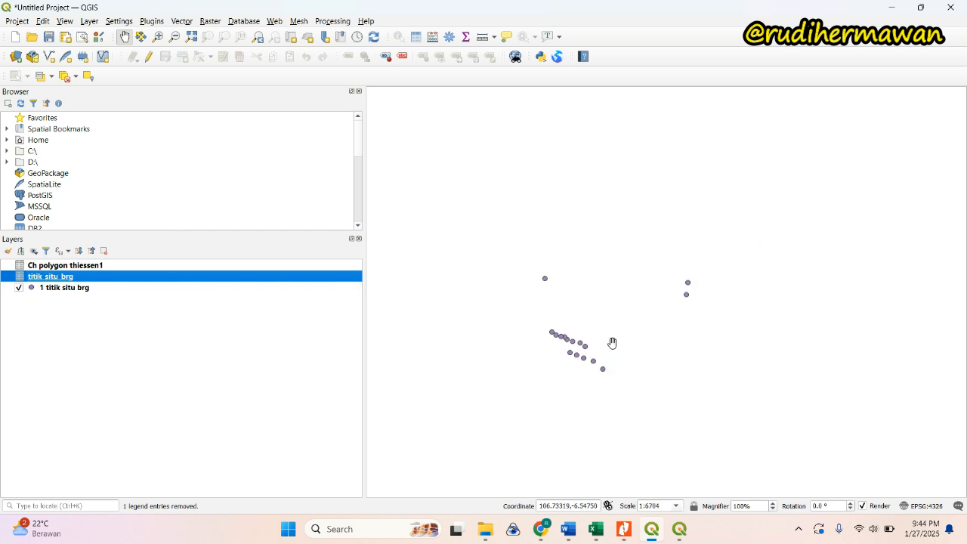
scroll(566, 352, up, 1)
click(566, 351)
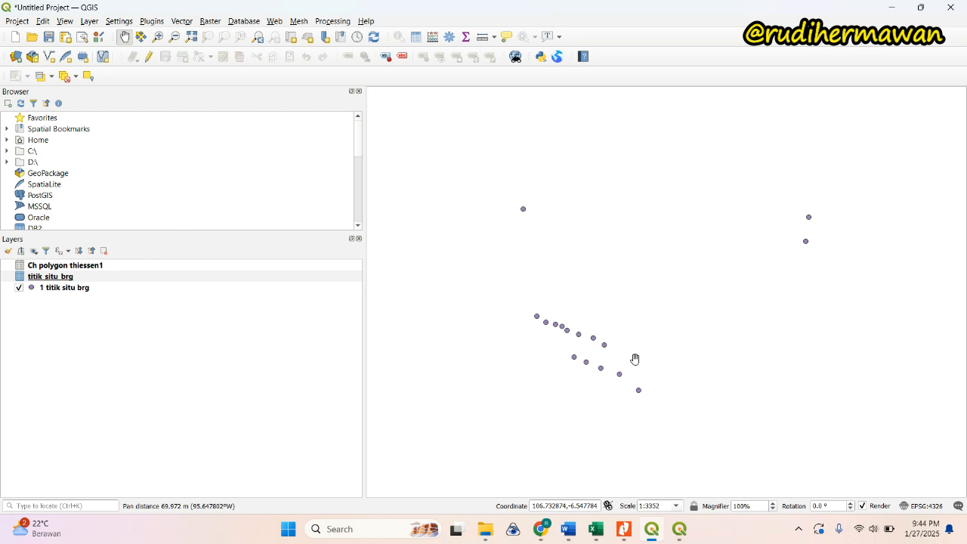
scroll(634, 358, up, 1)
scroll(634, 358, down, 1)
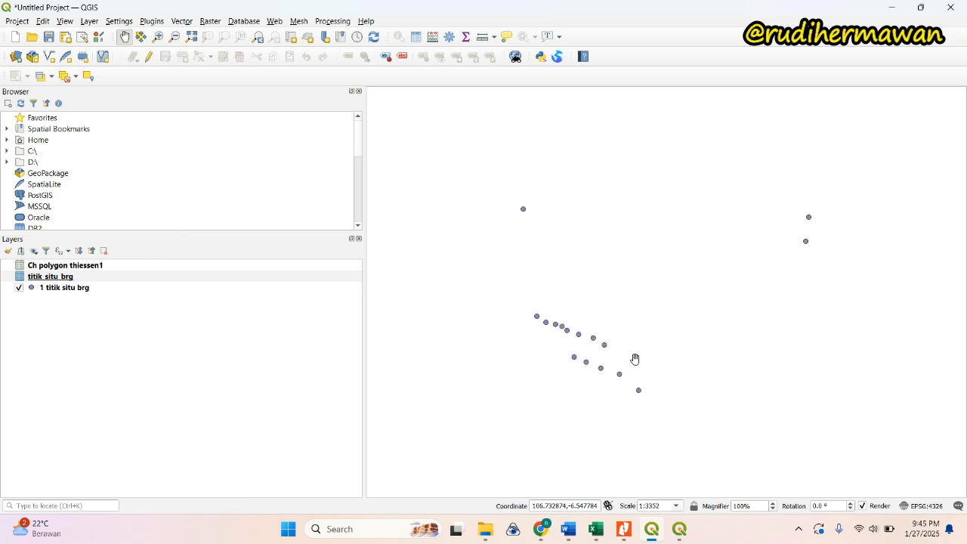